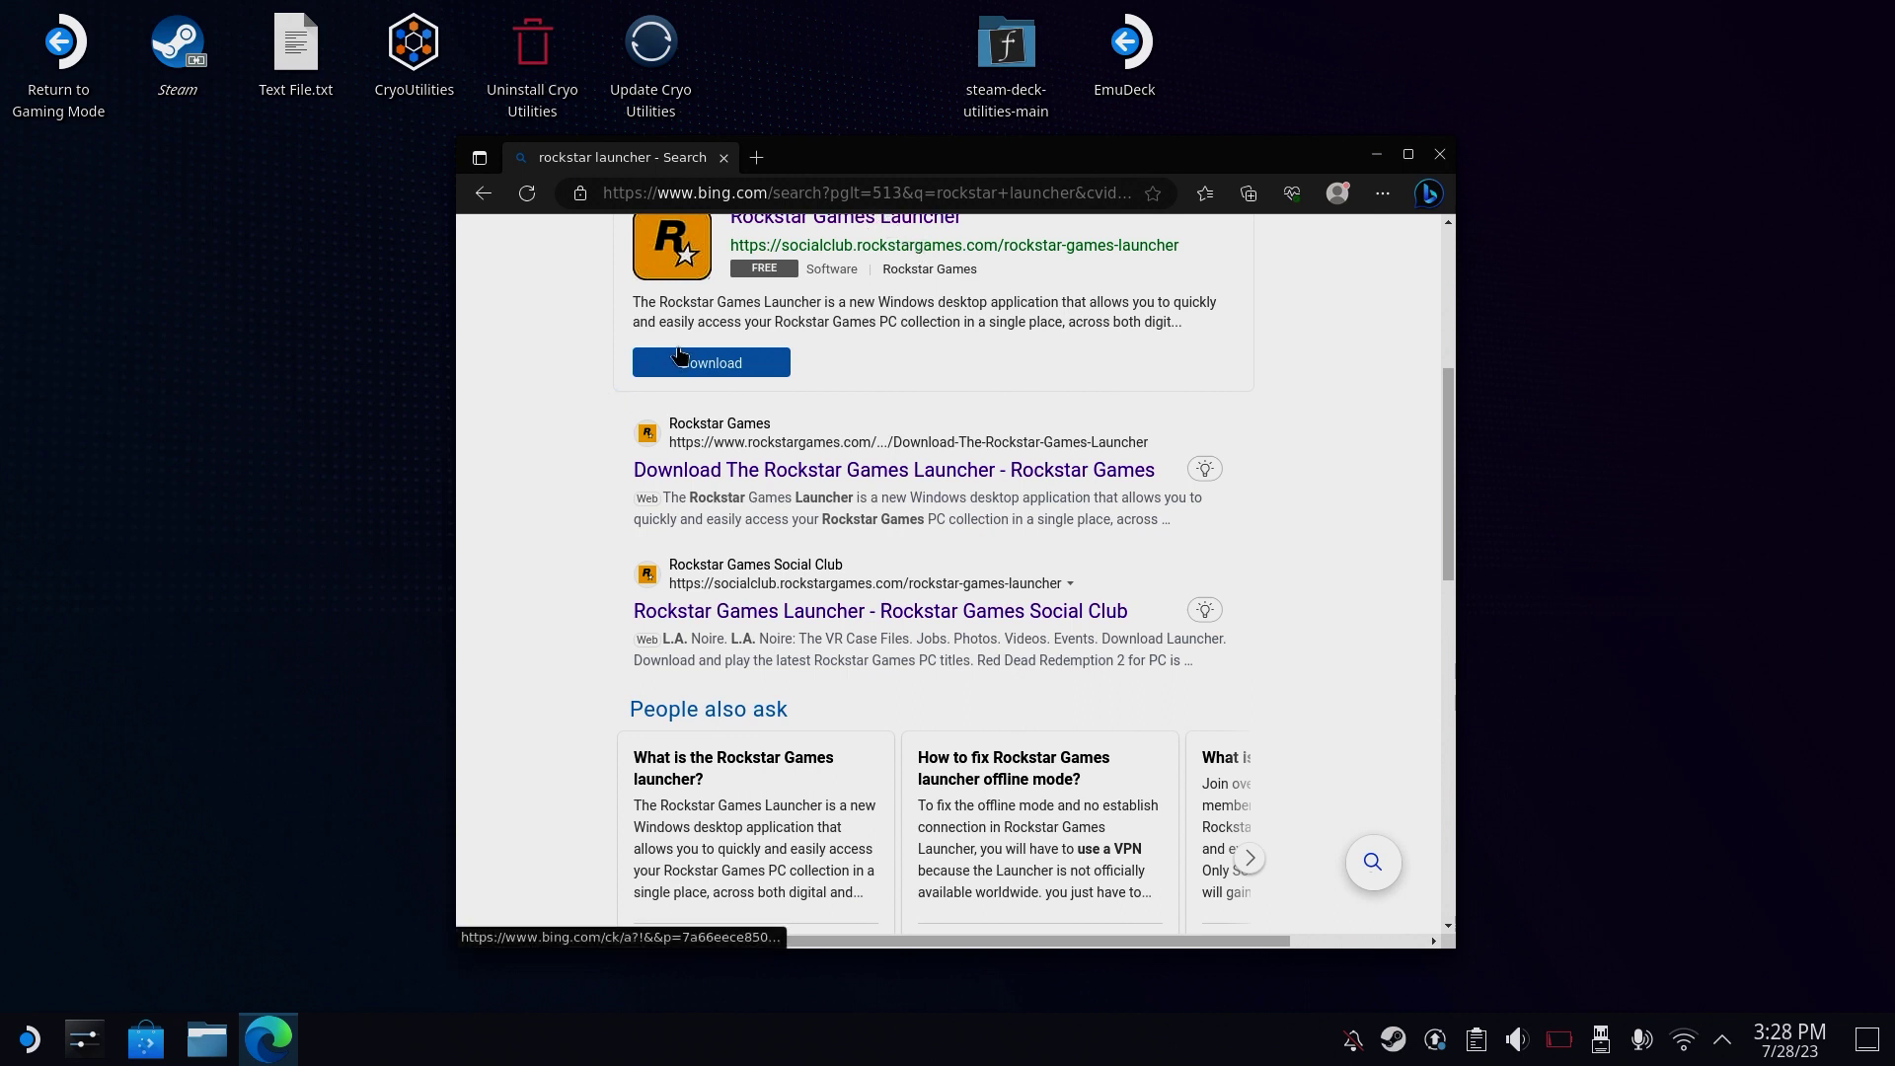
Open the Rockstar Games Launcher page from the search results, accept all cookies and download the Windows installer.
scroll(679, 355, "up", 1)
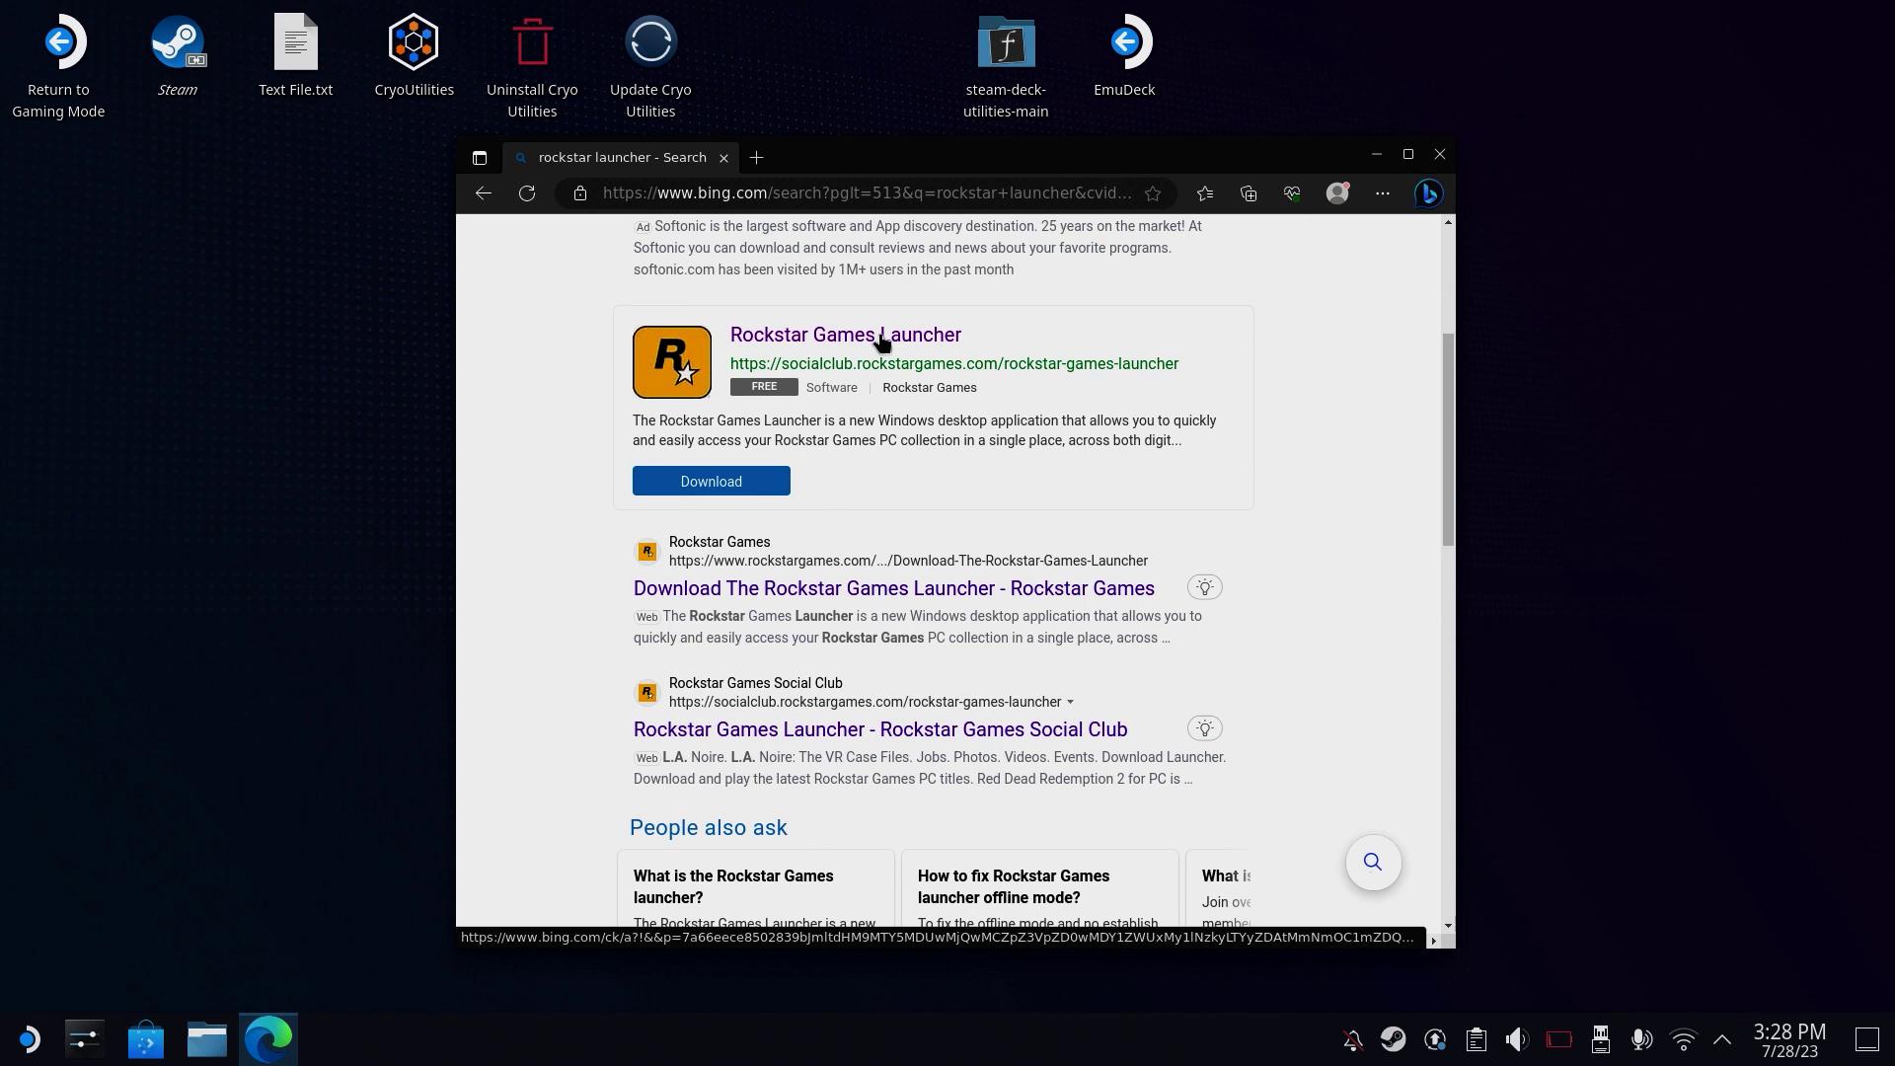
left_click(880, 338)
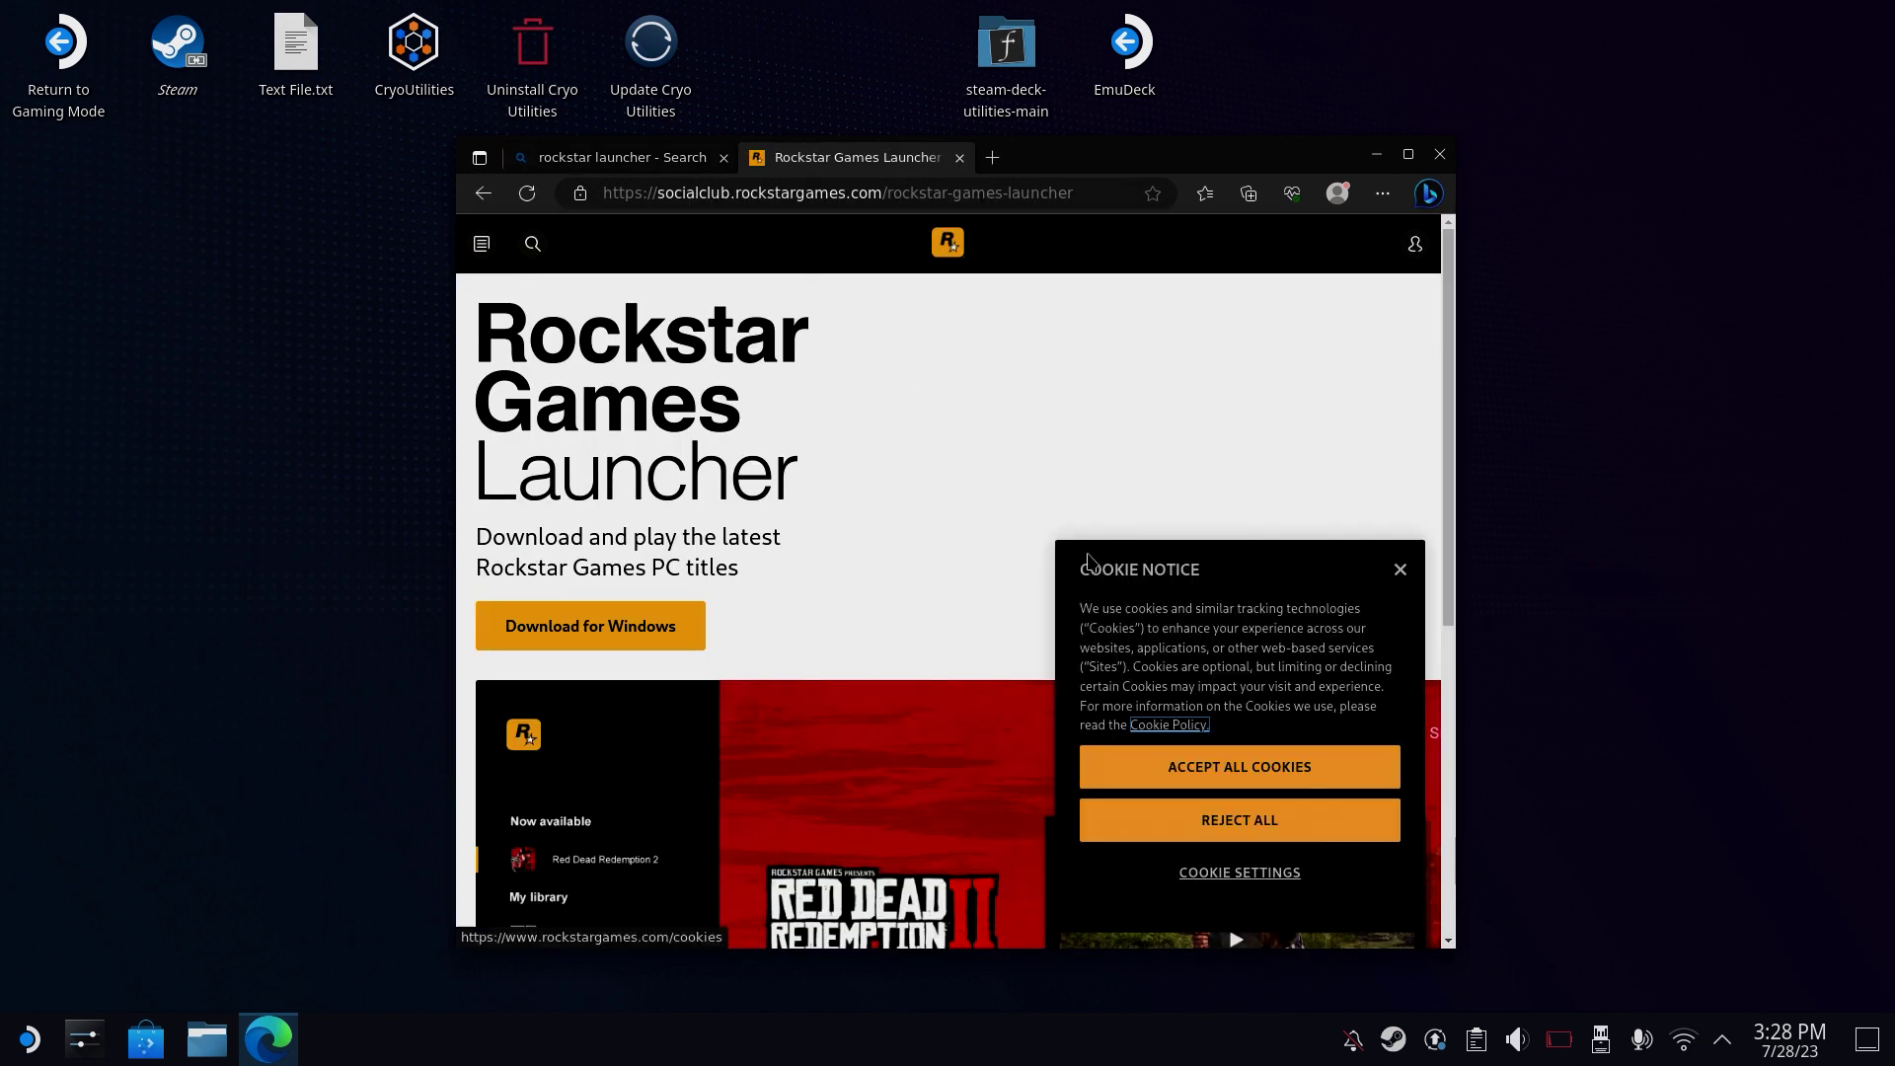
left_click(1202, 779)
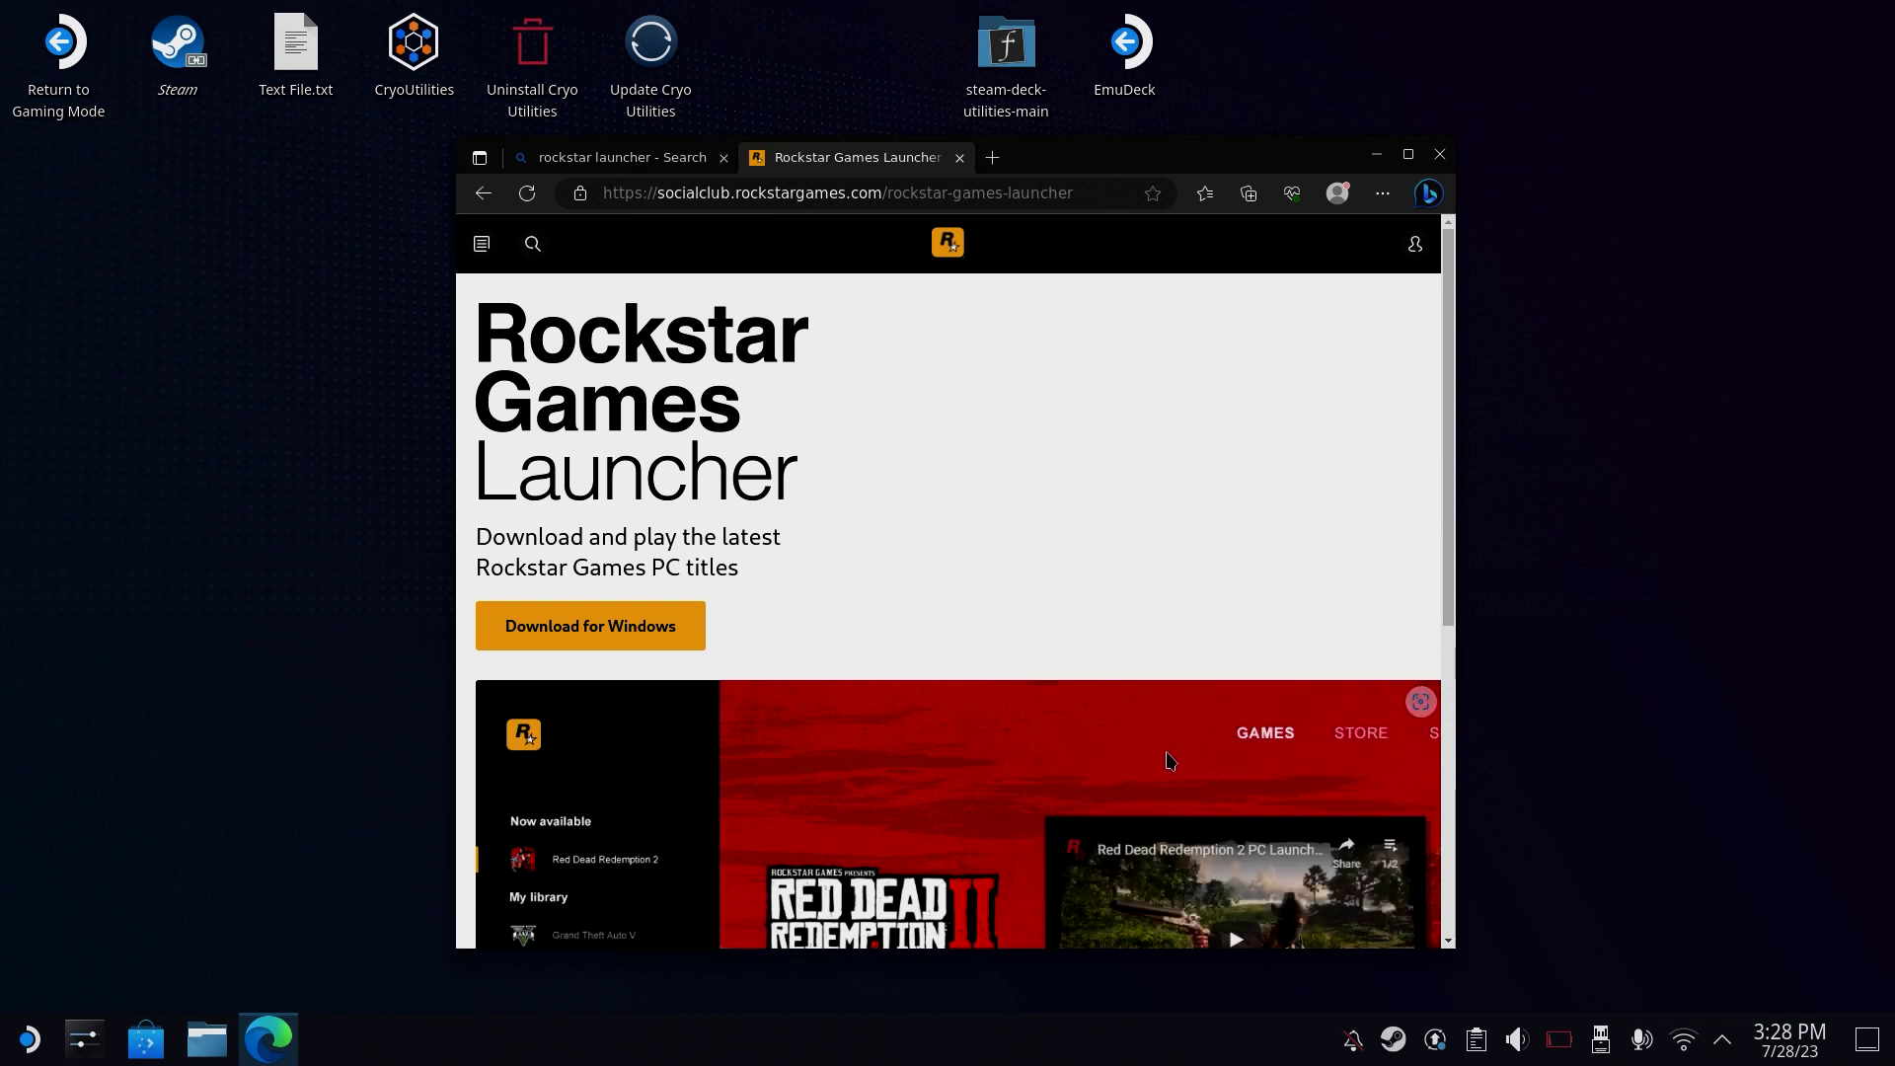
left_click(661, 640)
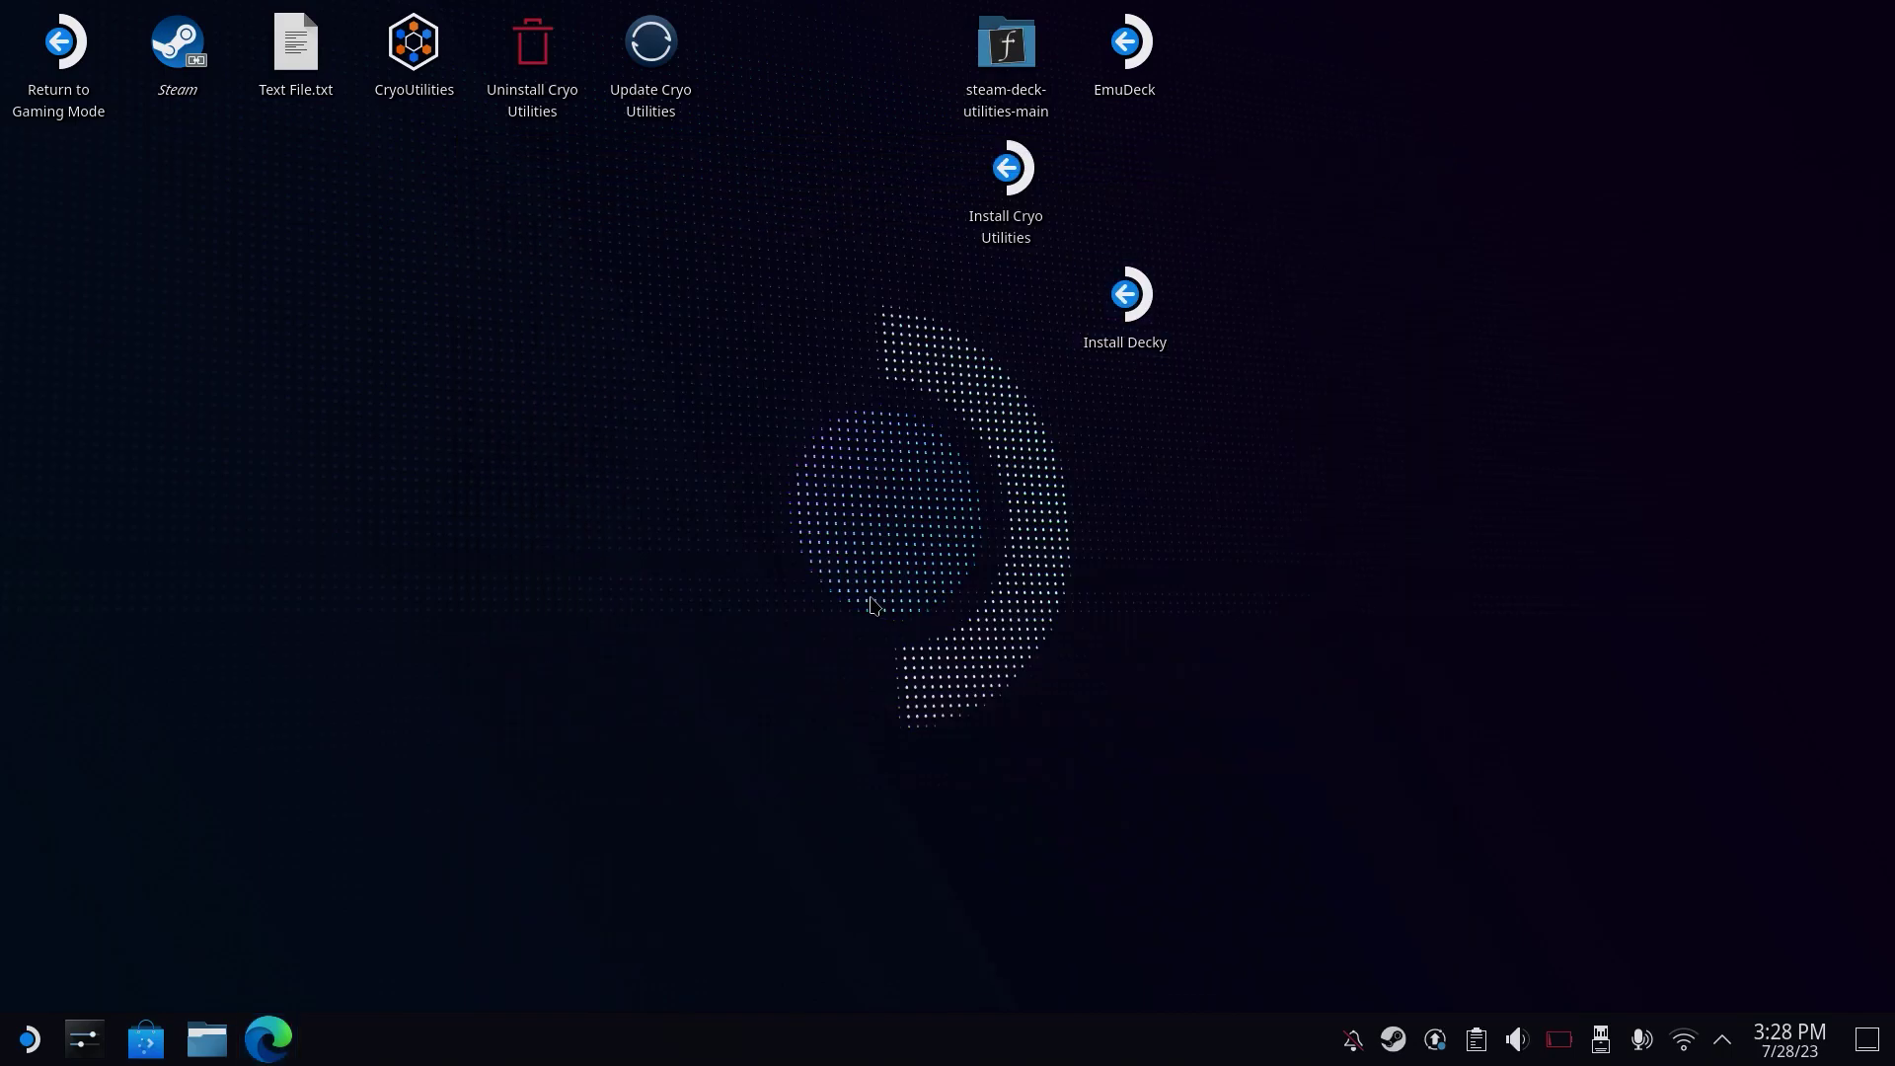
Switch to Steam and add Rockstar-Games-Launcher.exe from the Downloads folder as a non-Steam game, clearing the file type filter.
double_click(179, 62)
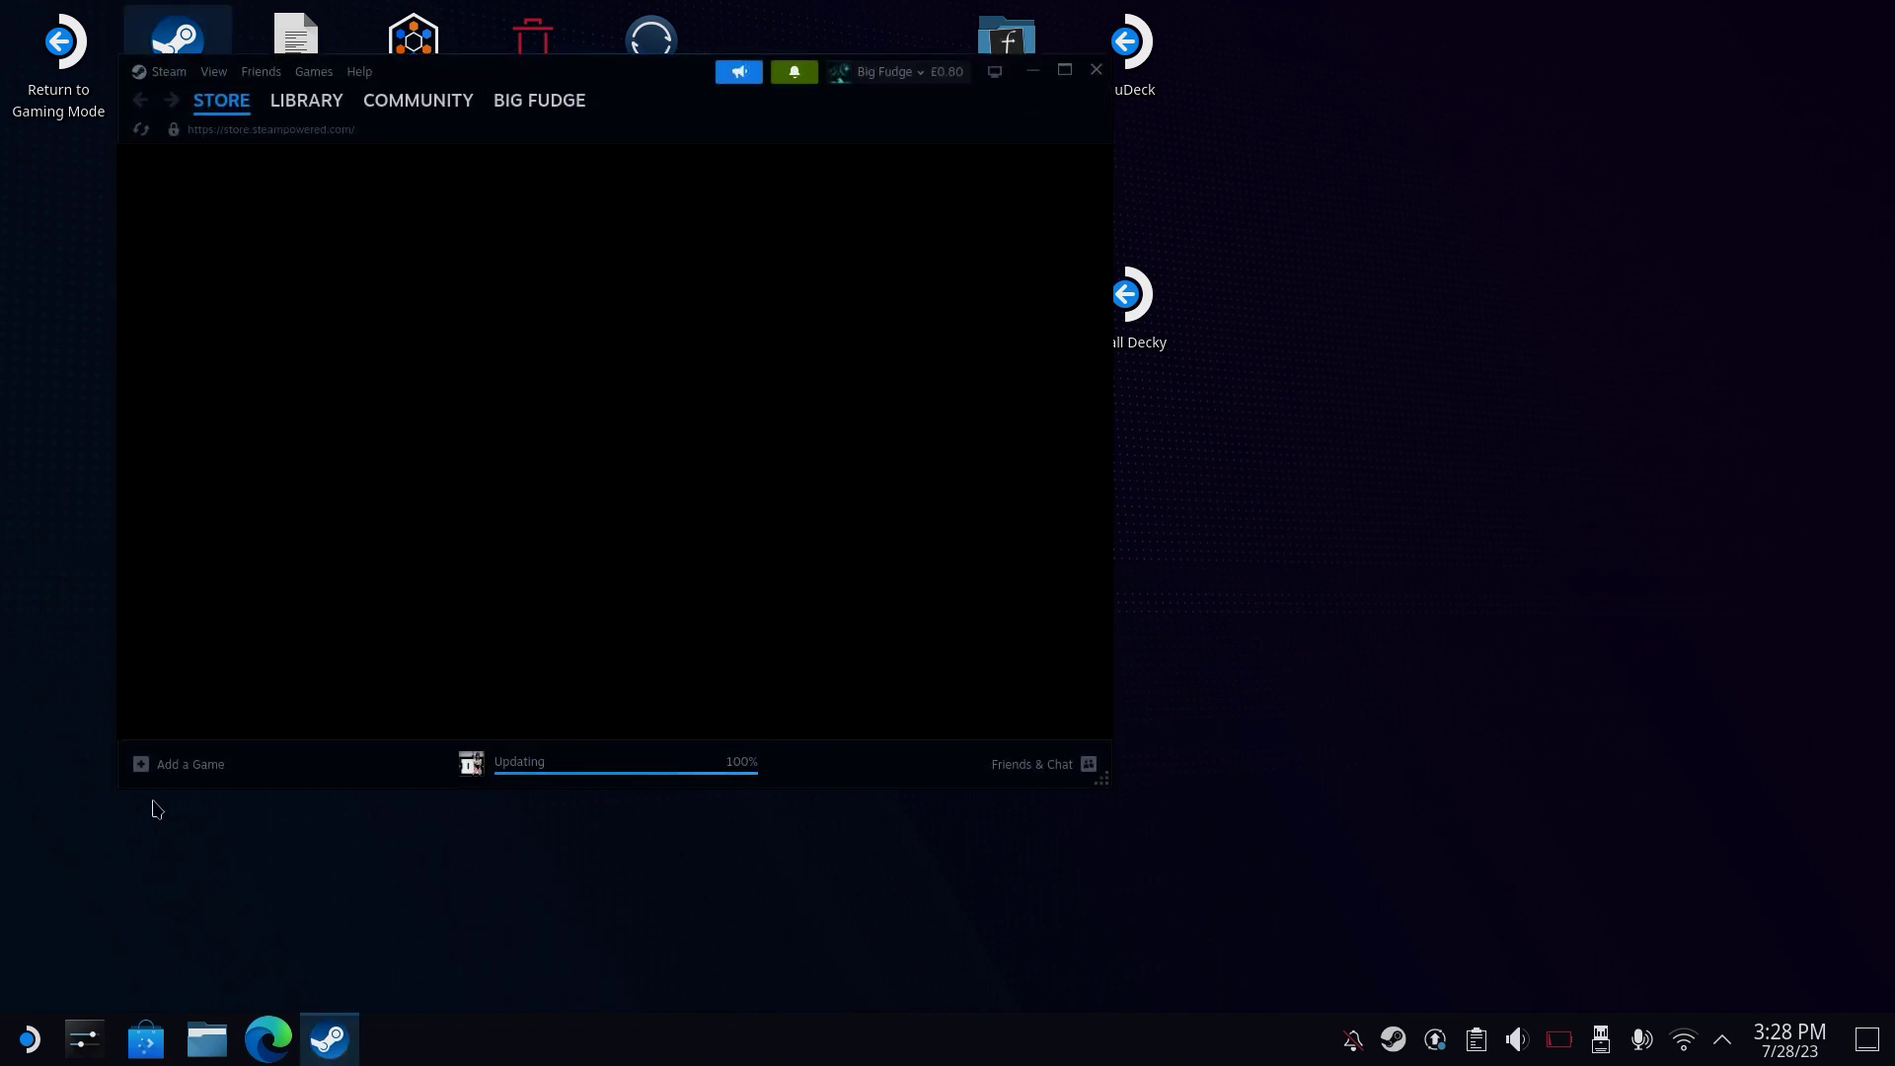
left_click(182, 766)
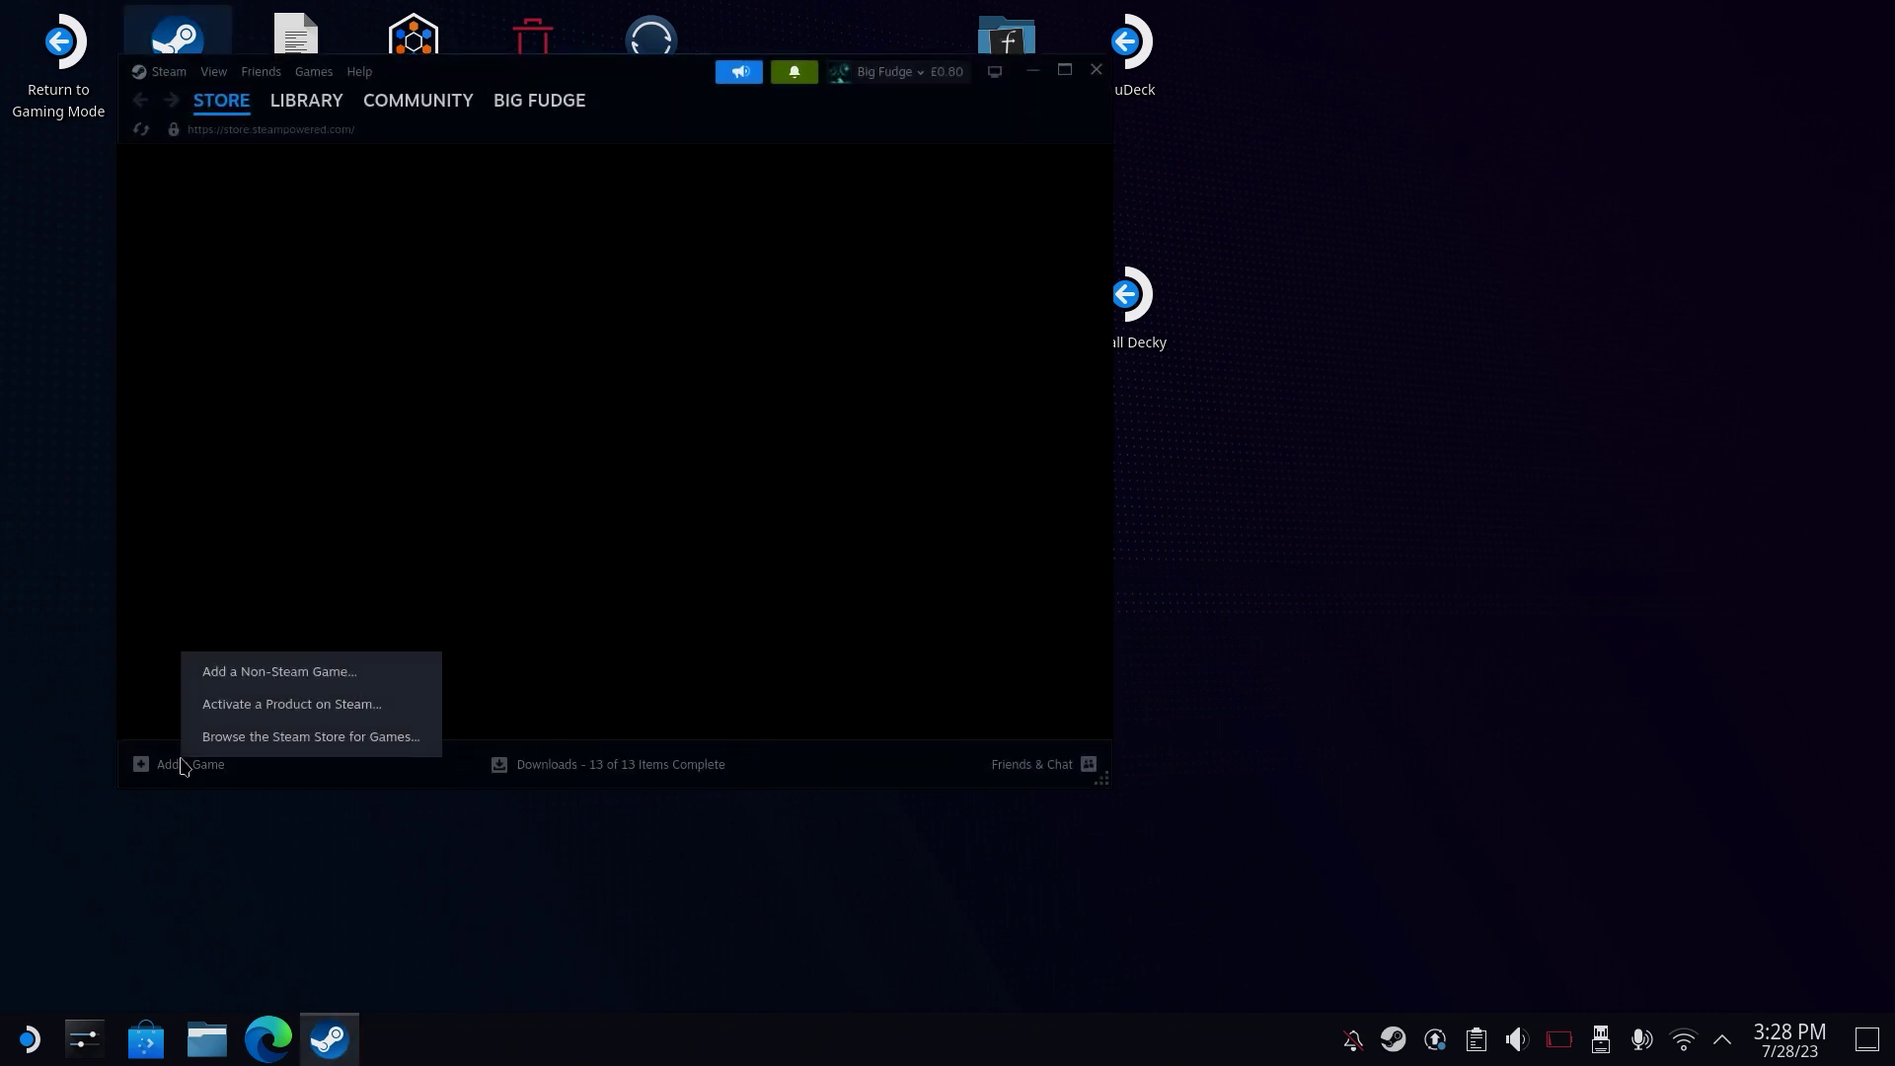
left_click(273, 672)
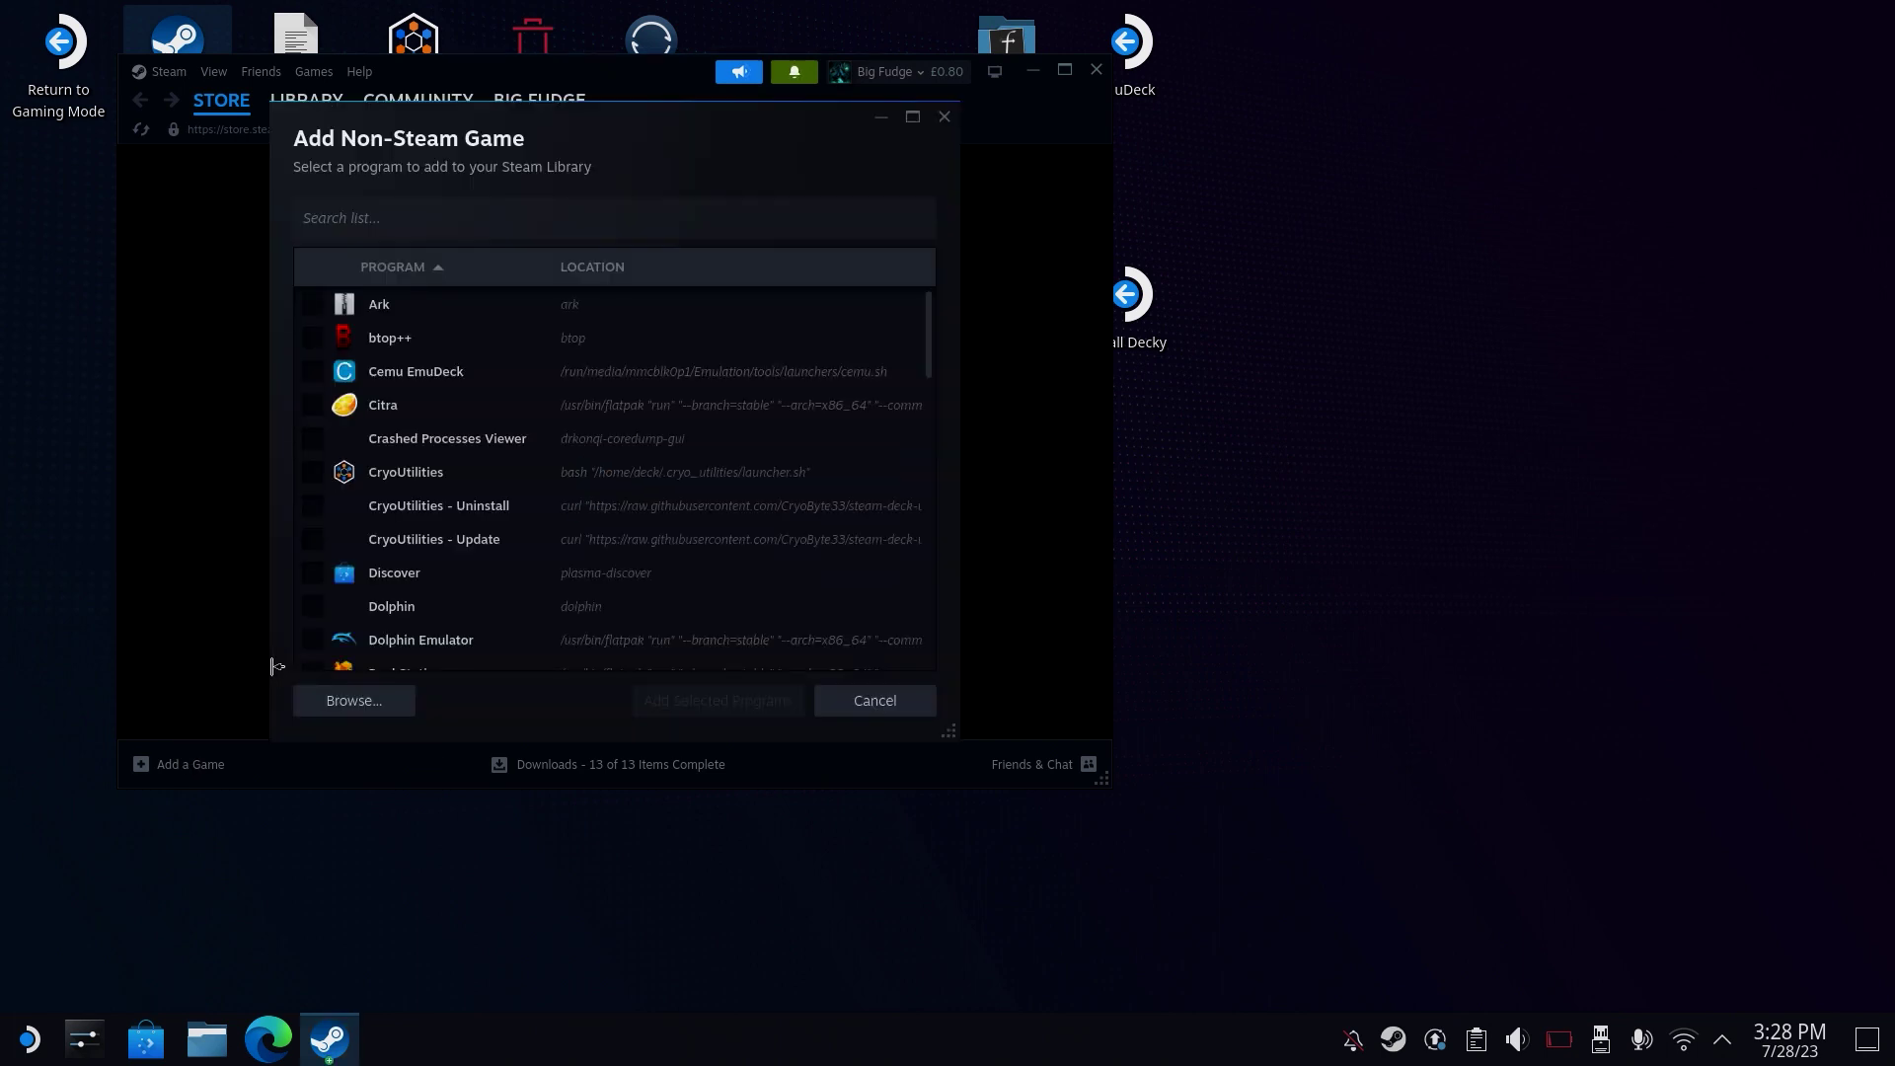
left_click(335, 703)
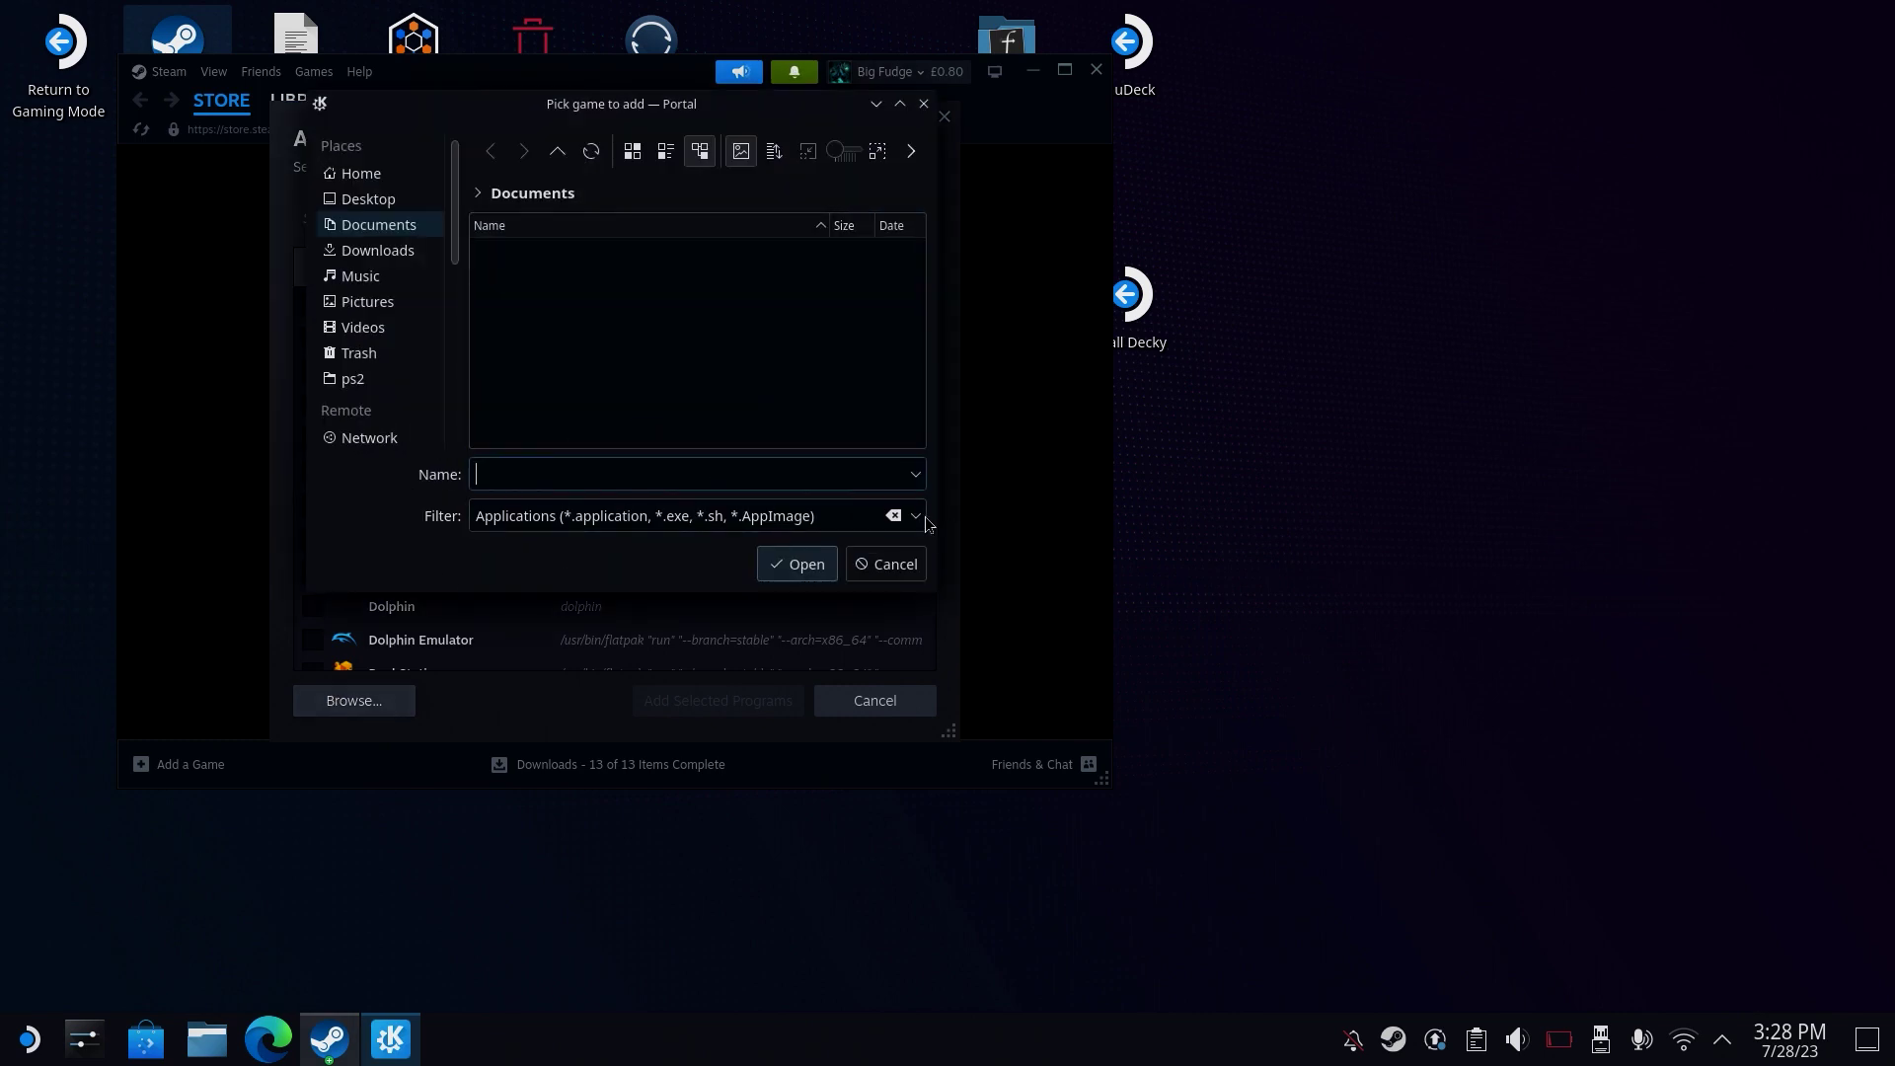
left_click(892, 517)
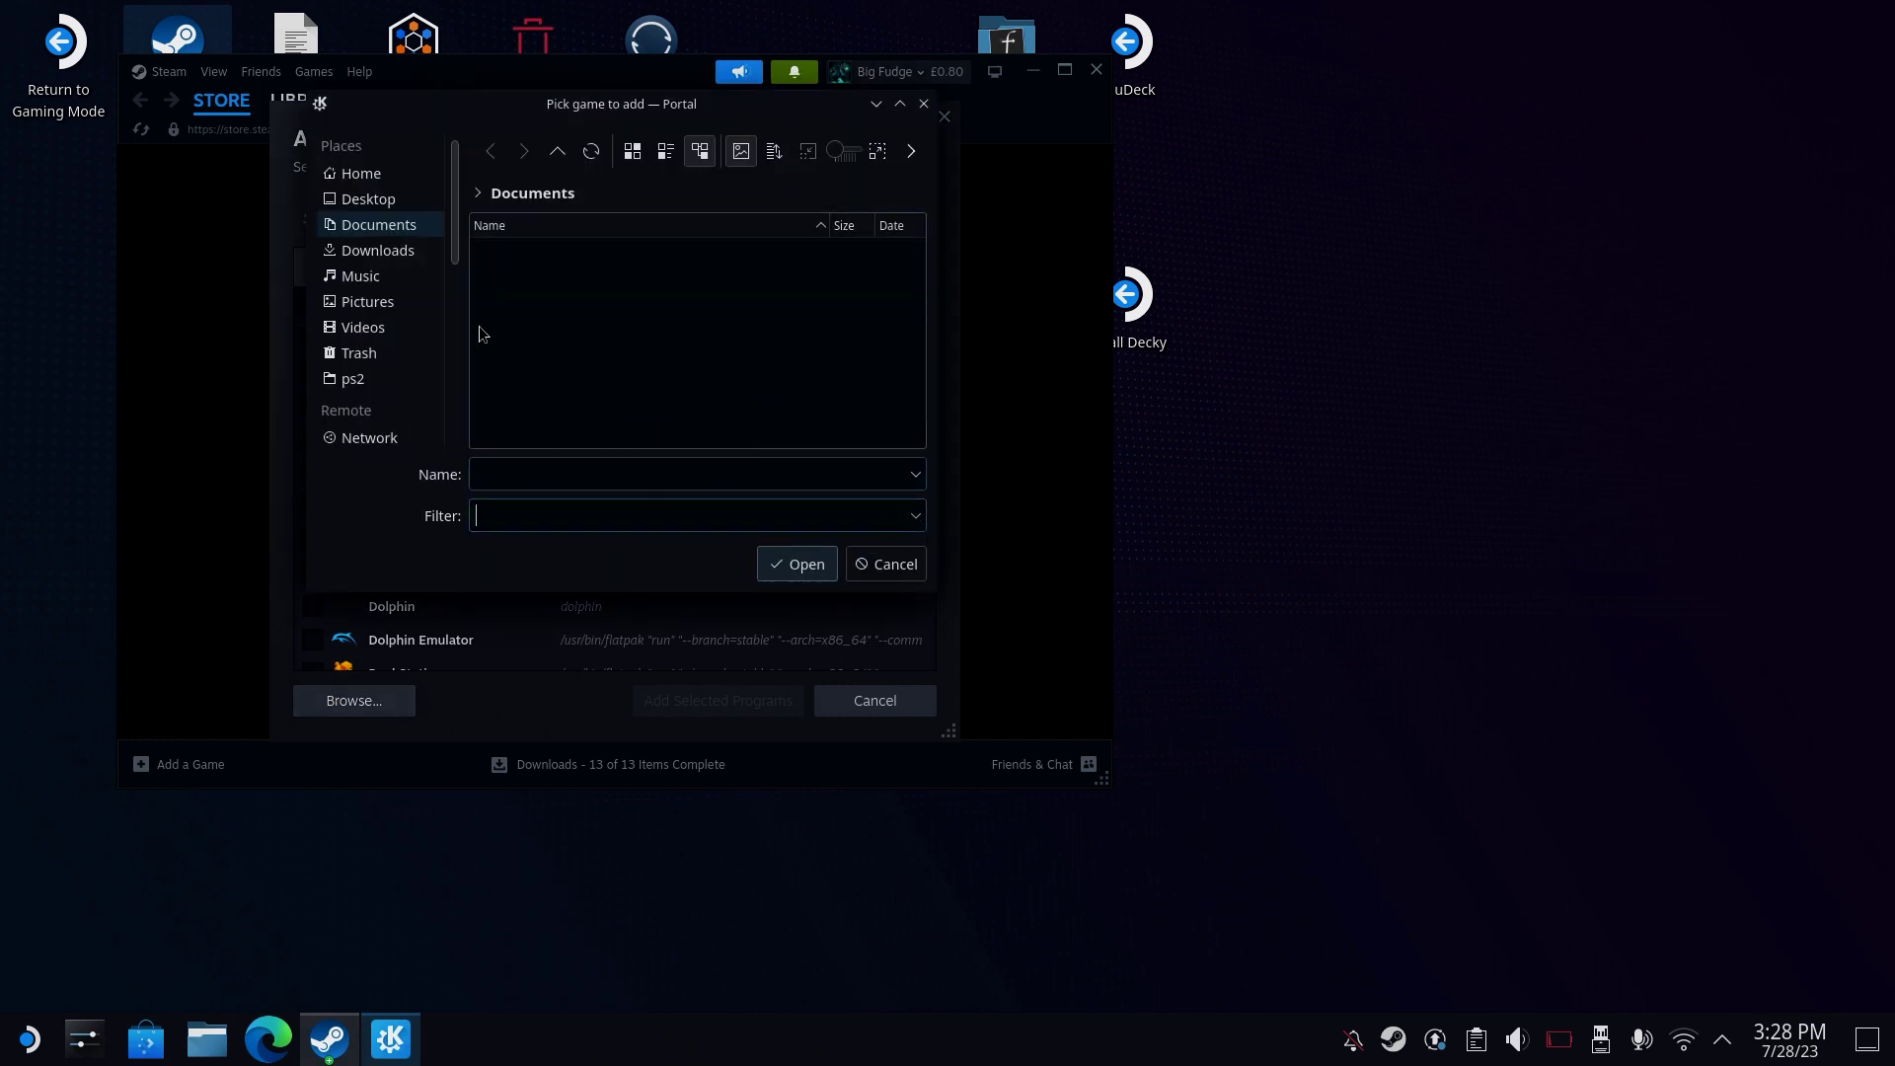
left_click(411, 253)
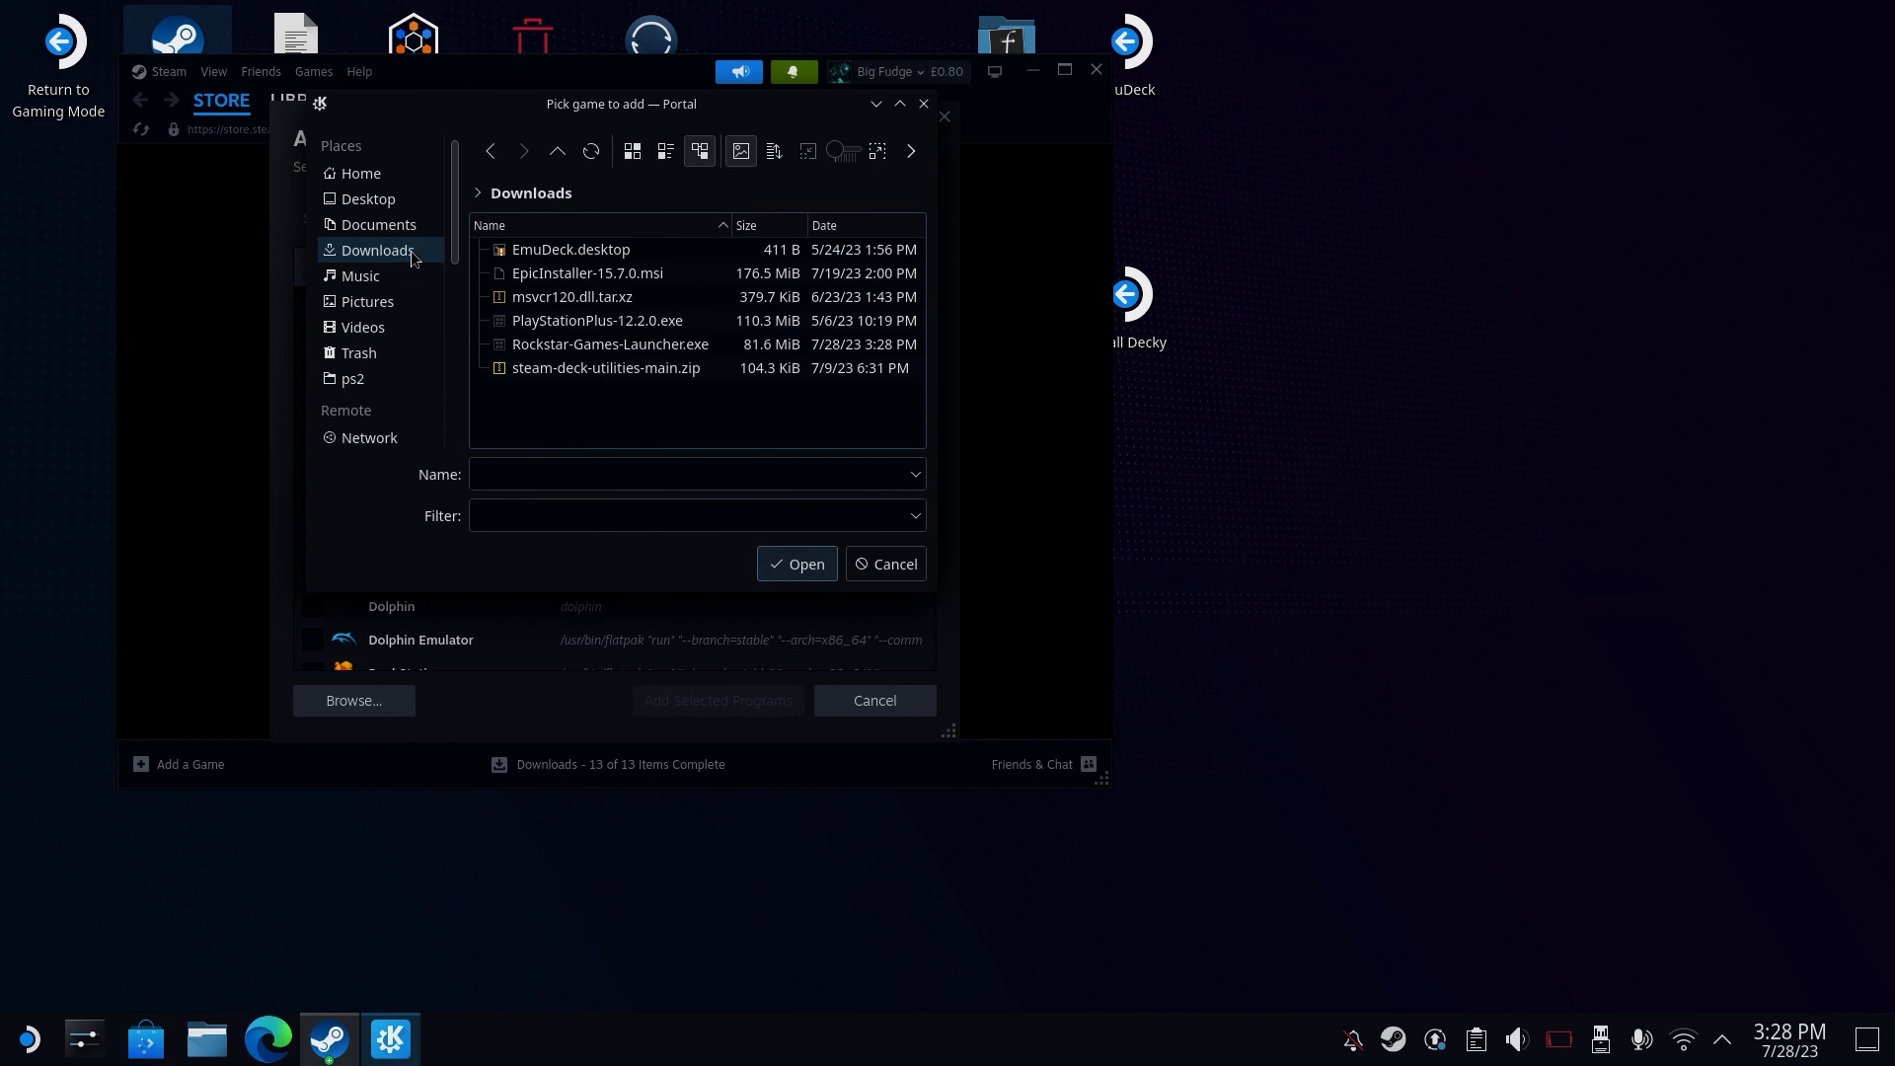
left_click(625, 345)
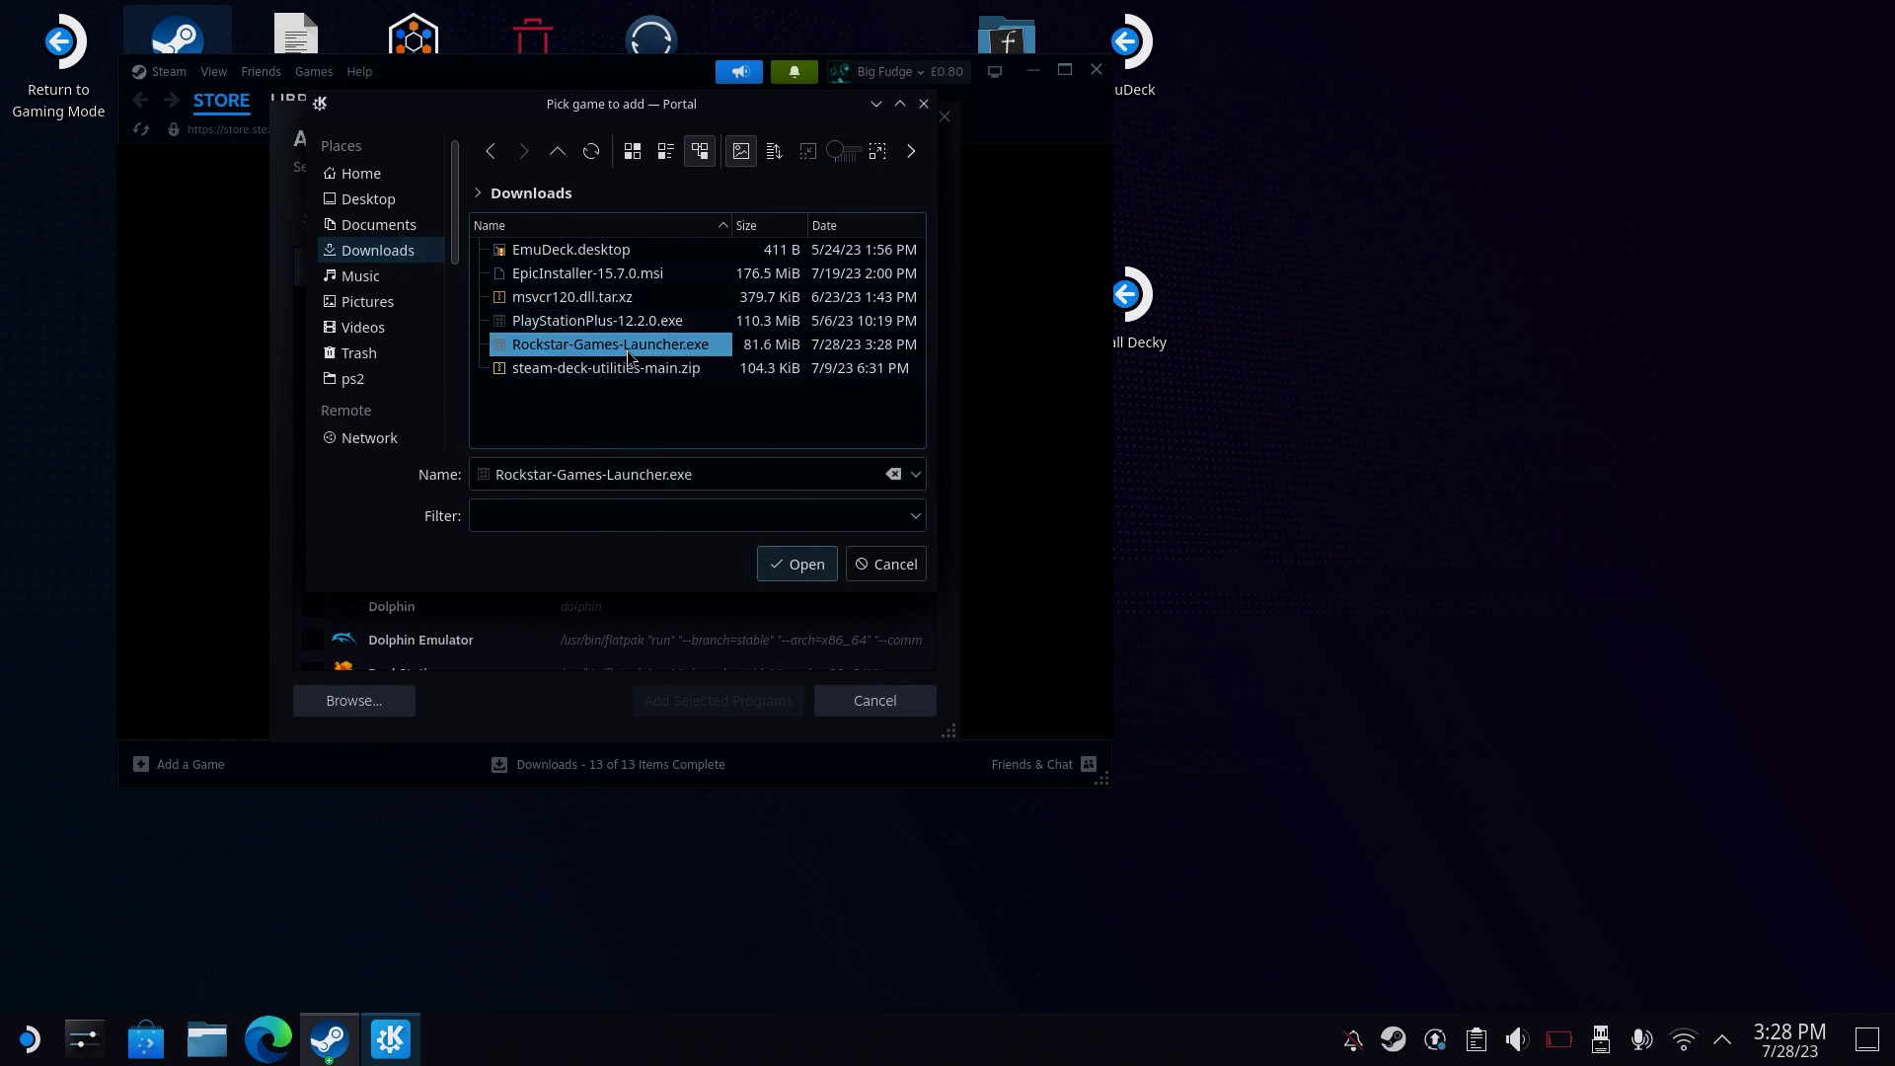
left_click(800, 566)
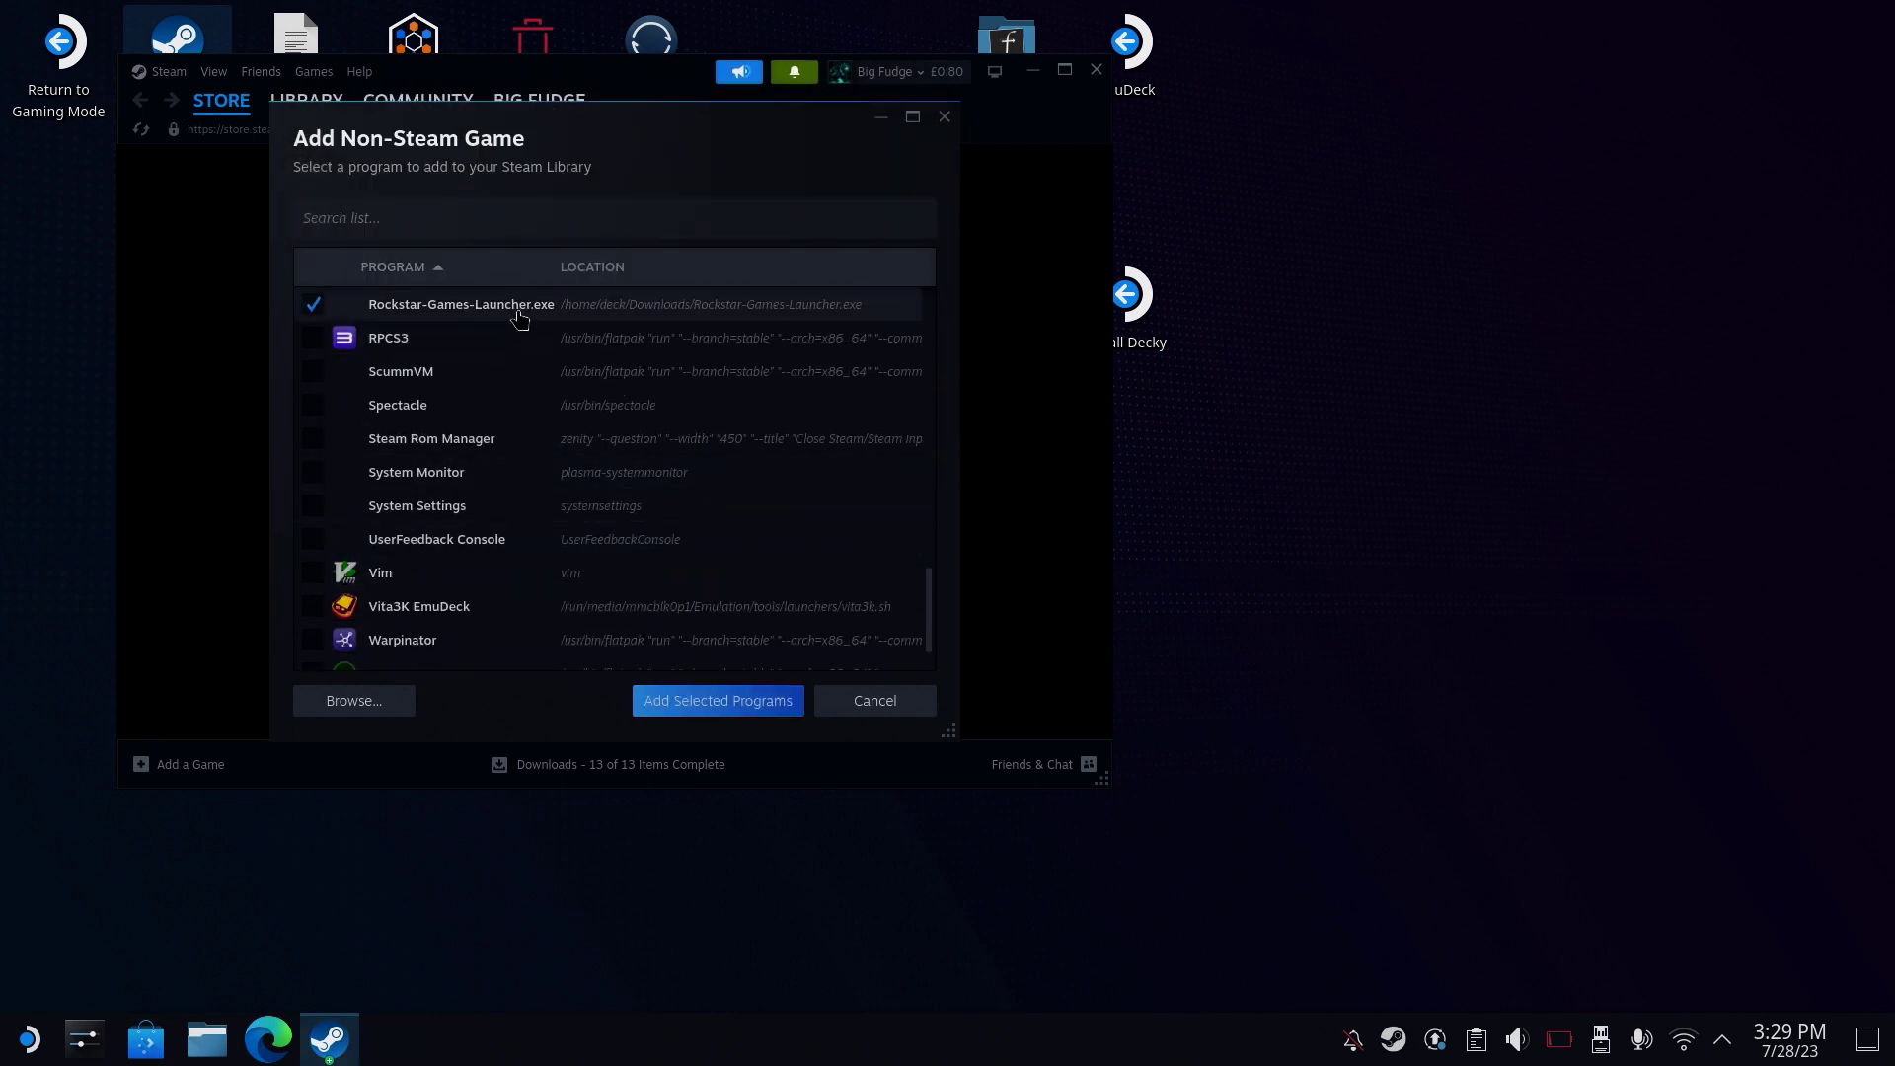
left_click(694, 720)
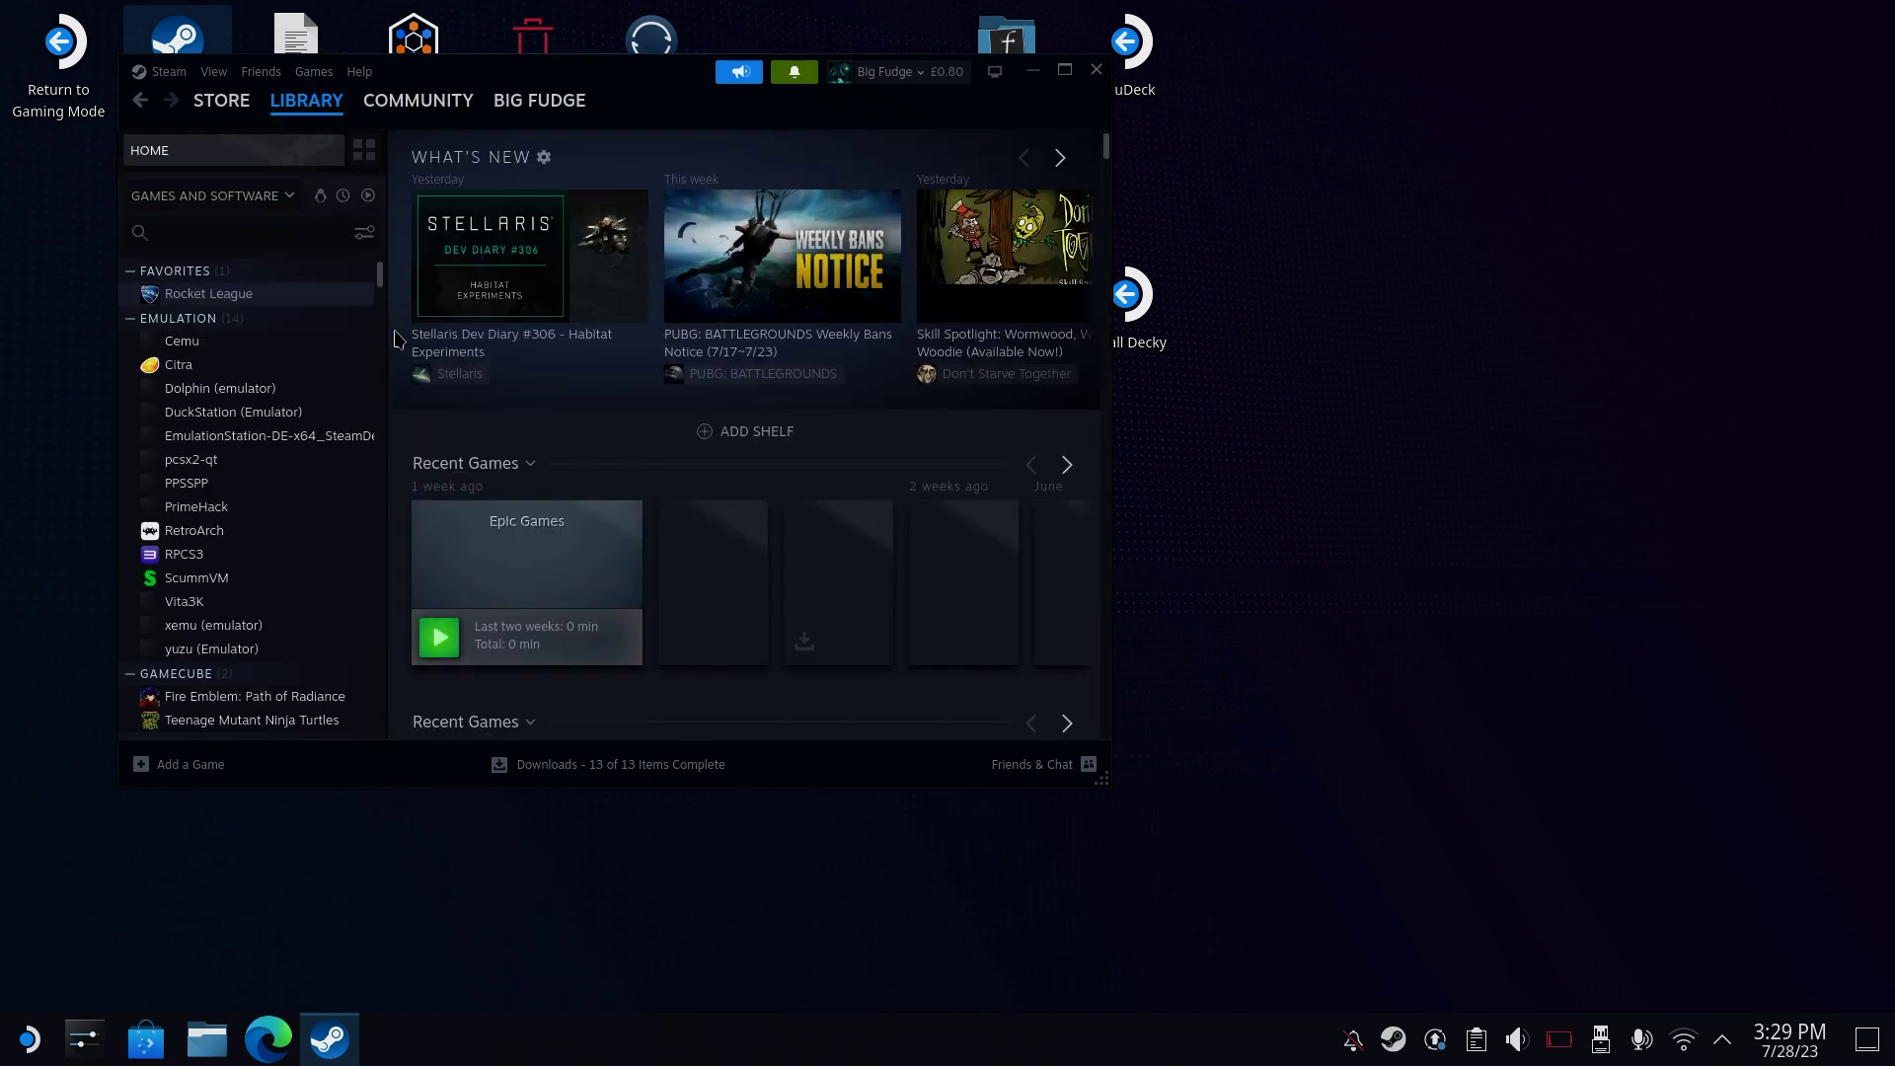
Force the library's Rockstar-Games-Launcher.exe entry to use the GE-Proton8-4 compatibility tool in its properties.
left_click_drag(380, 275, 380, 557)
scroll(378, 558, "up", 5)
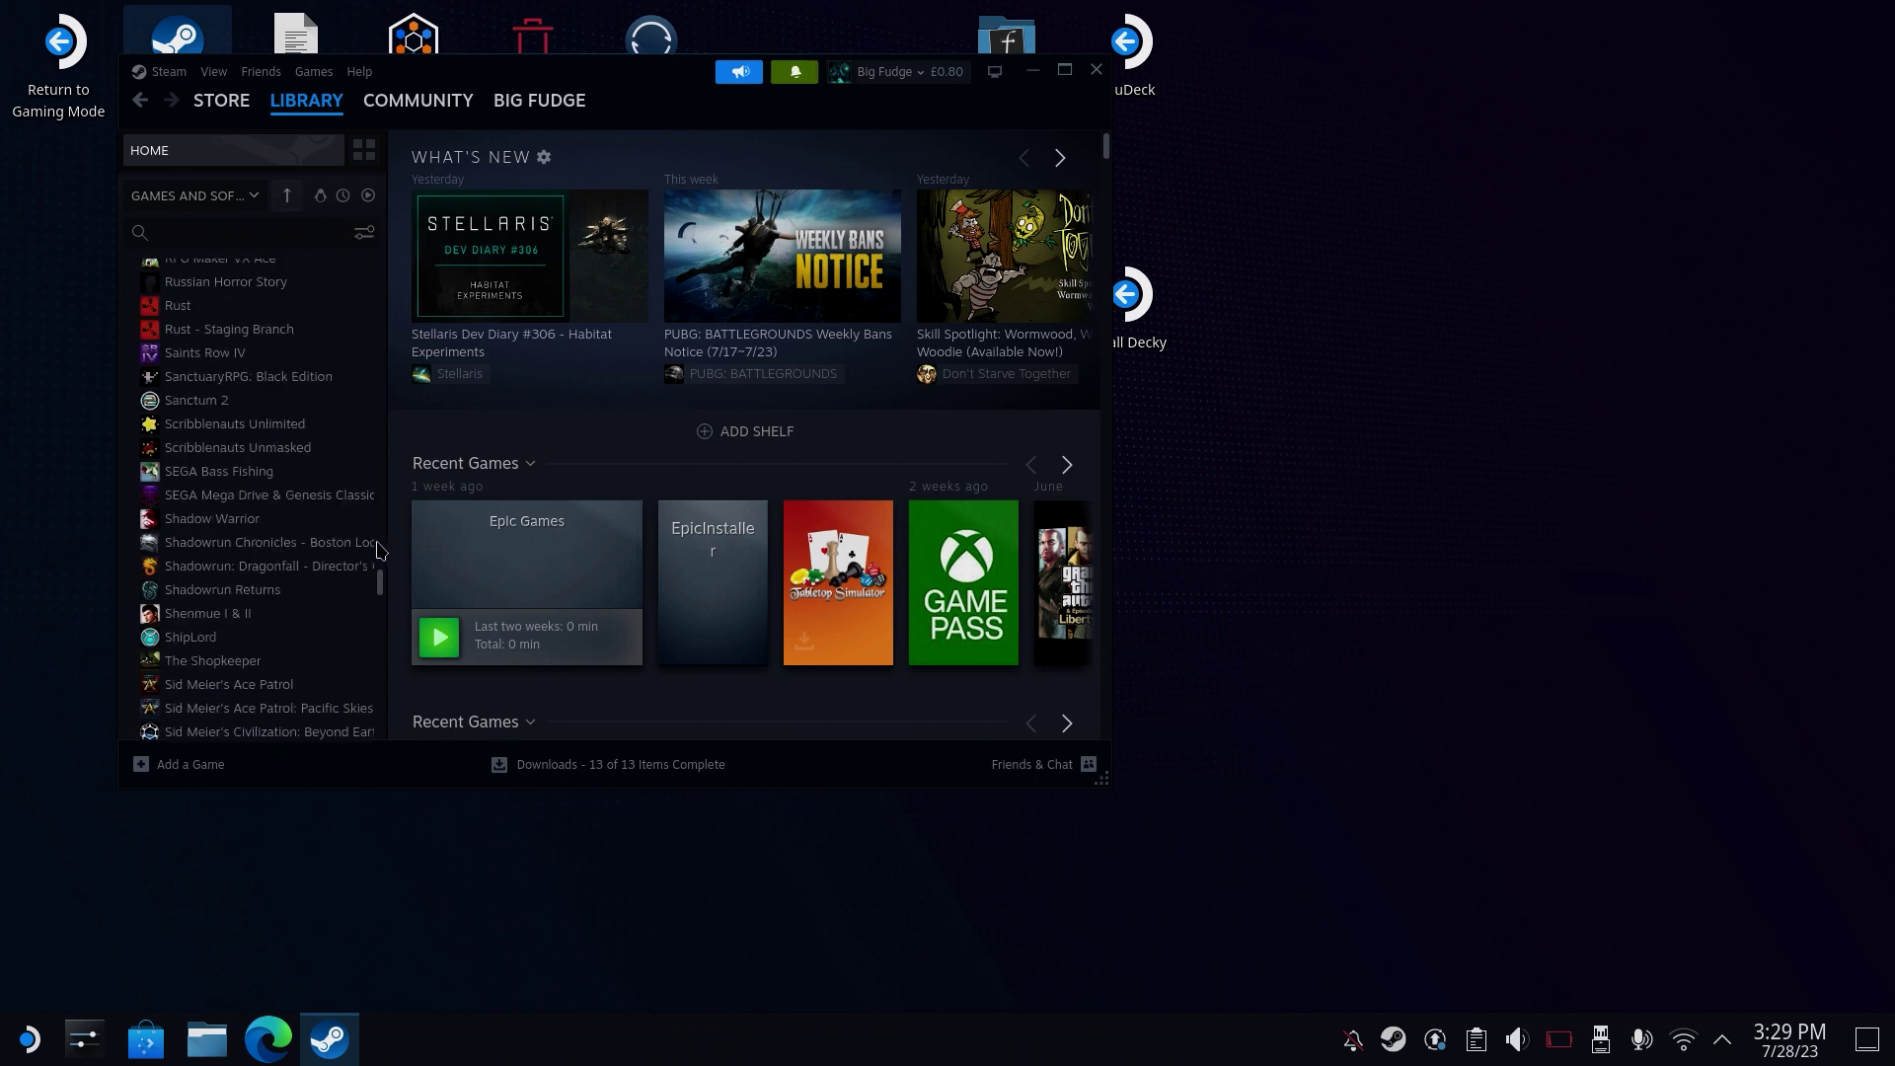
scroll(354, 542, "up", 1)
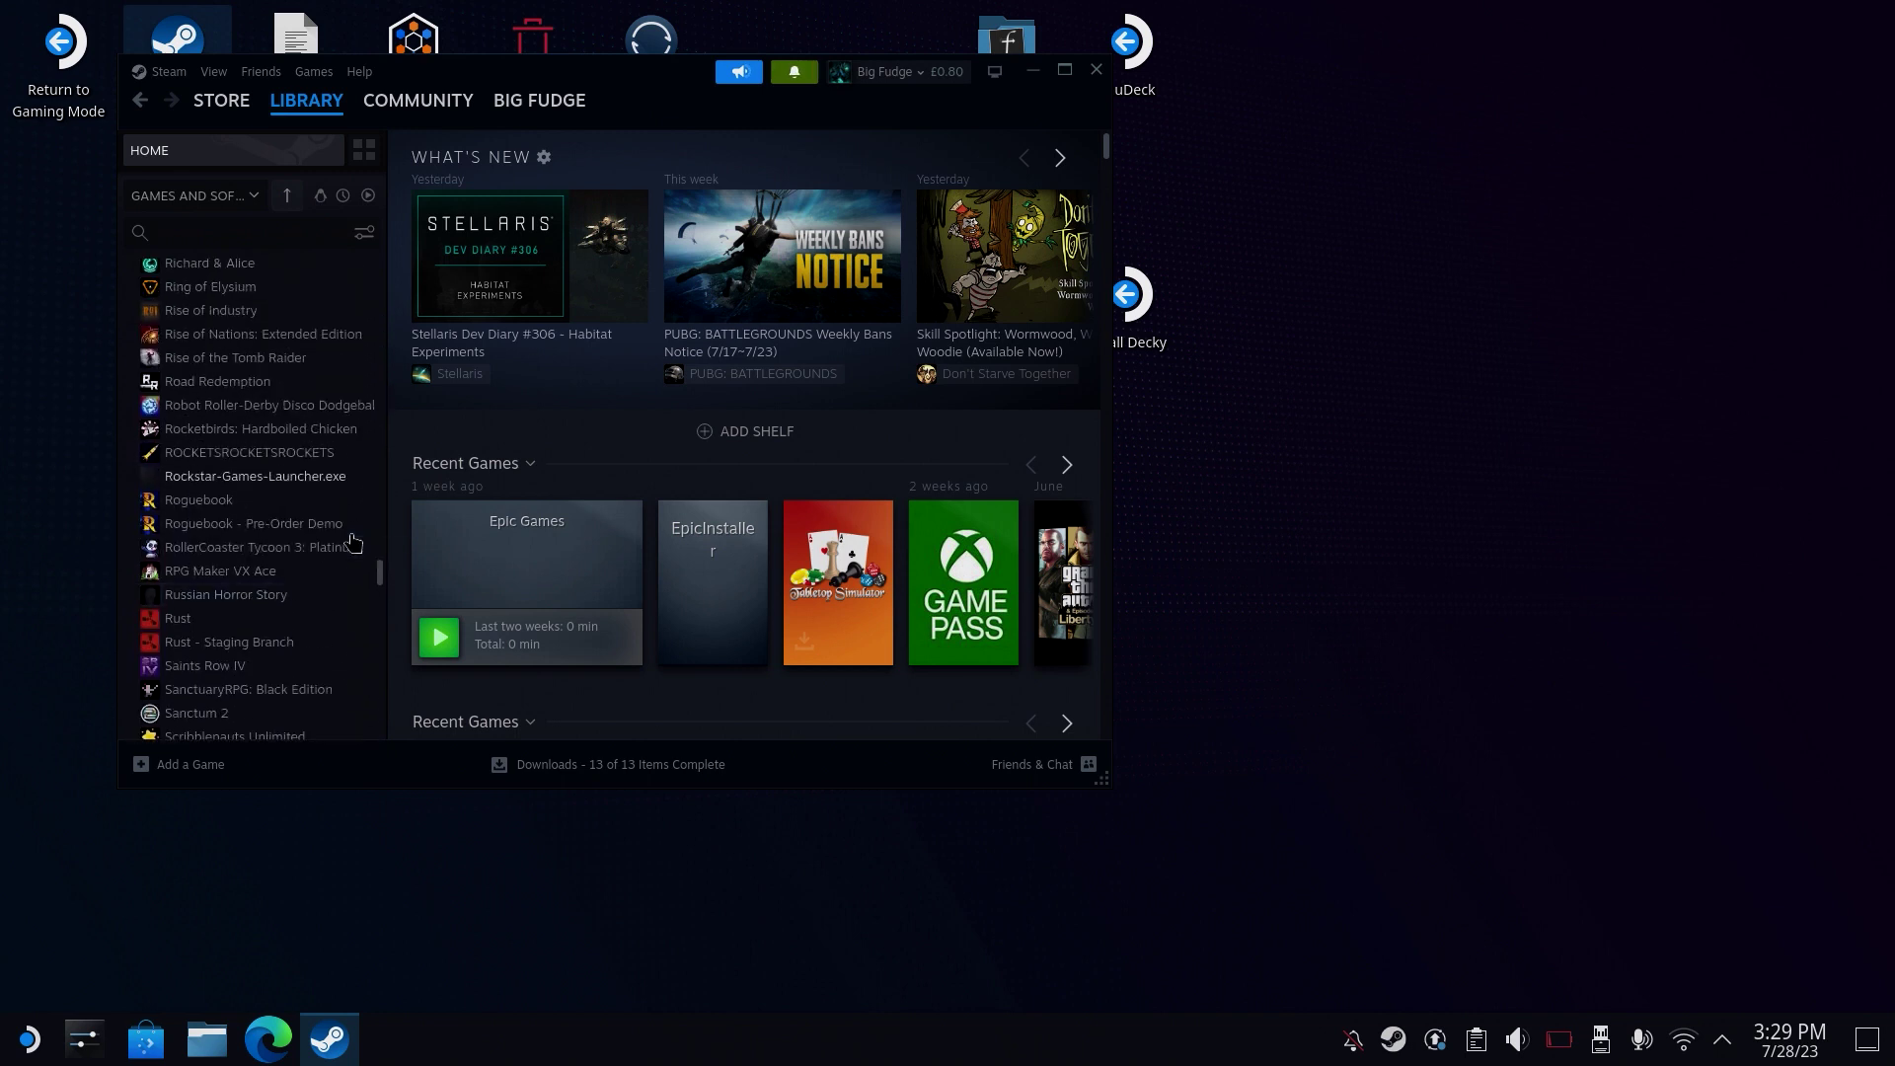
left_click(261, 478)
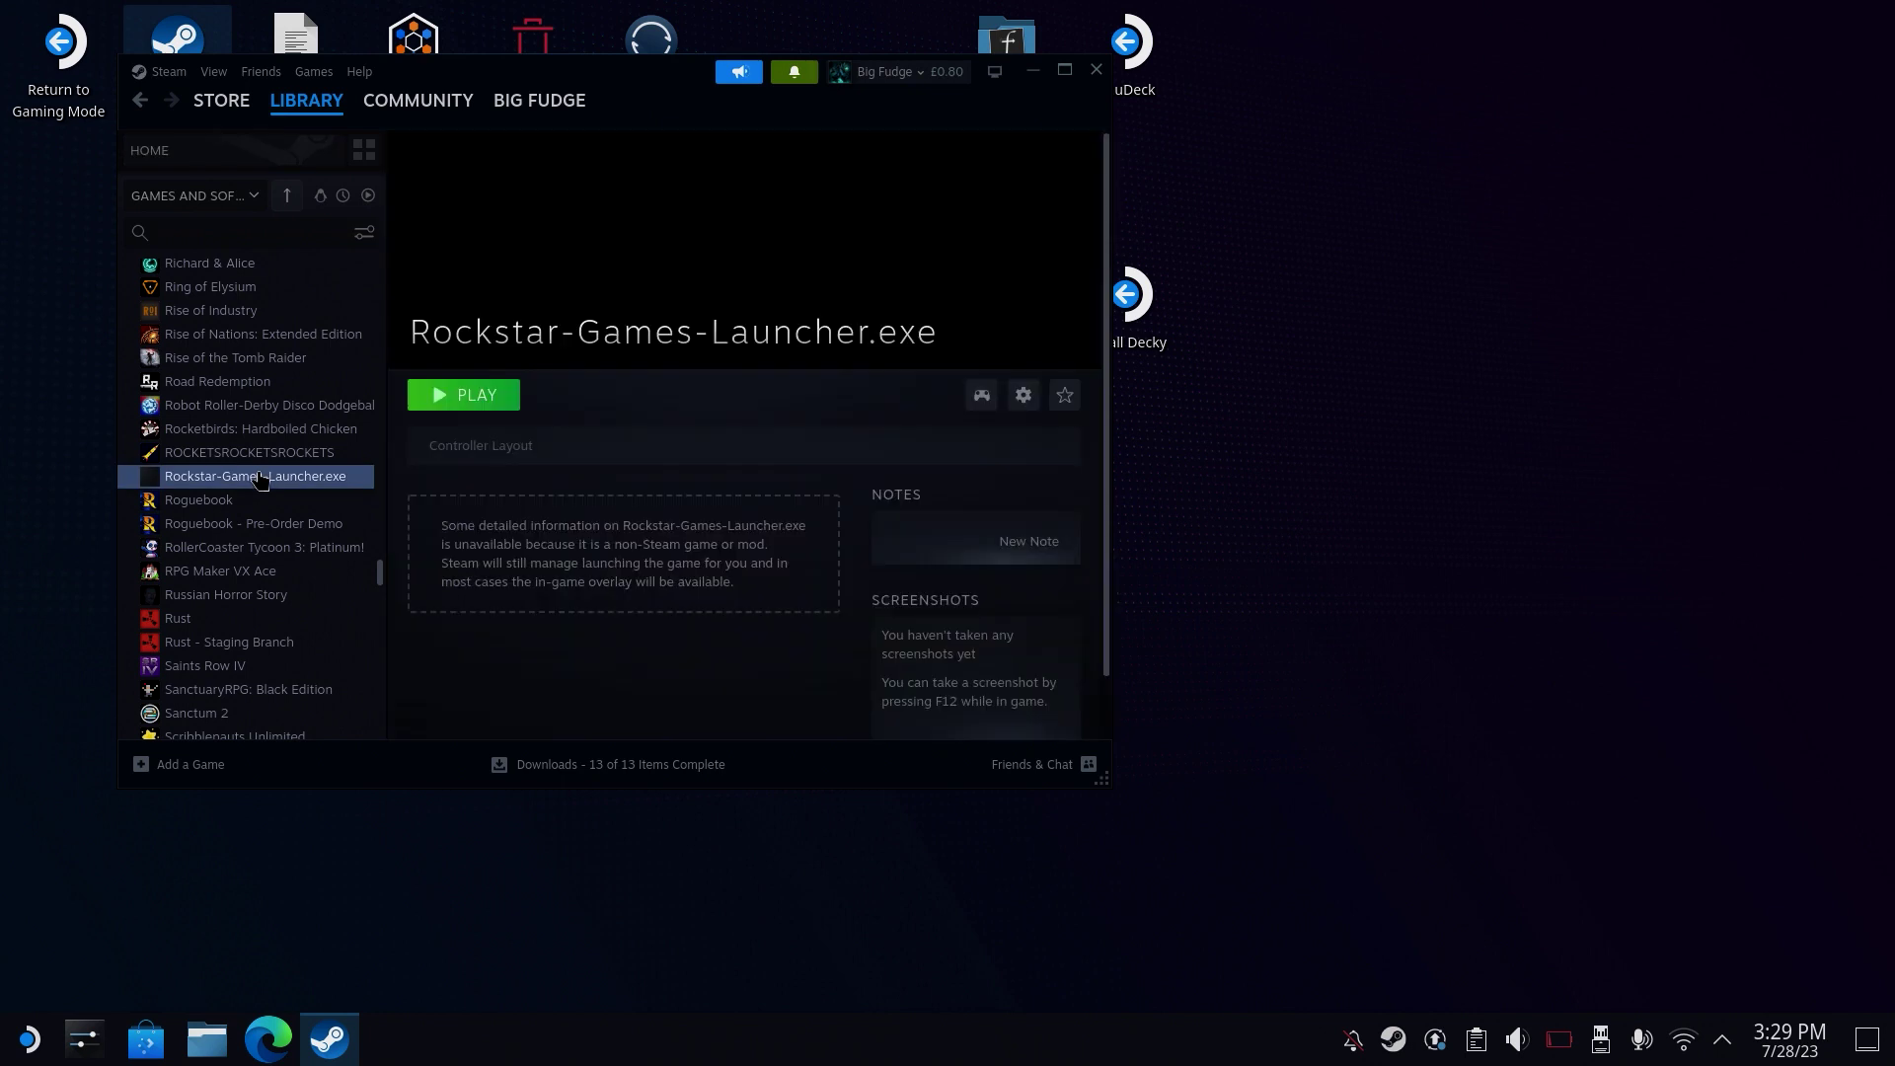
left_click(1022, 409)
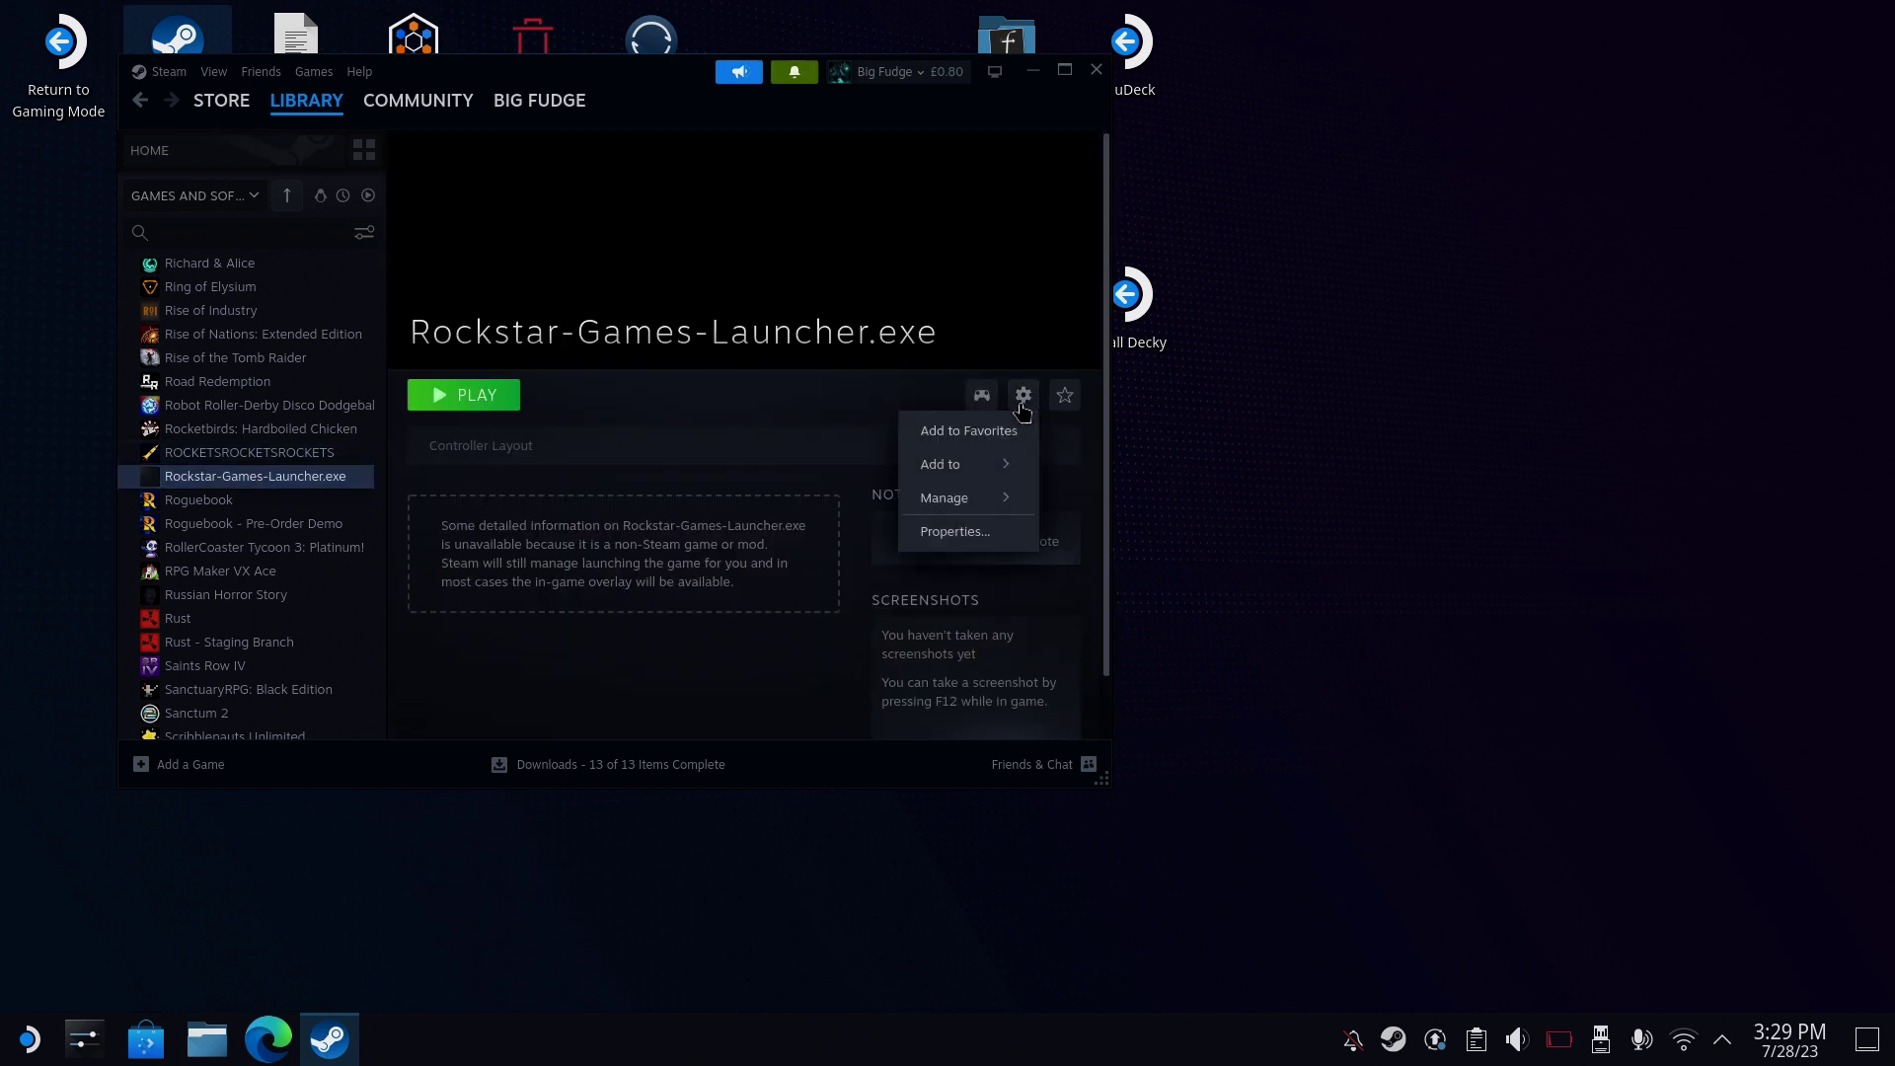
left_click(929, 539)
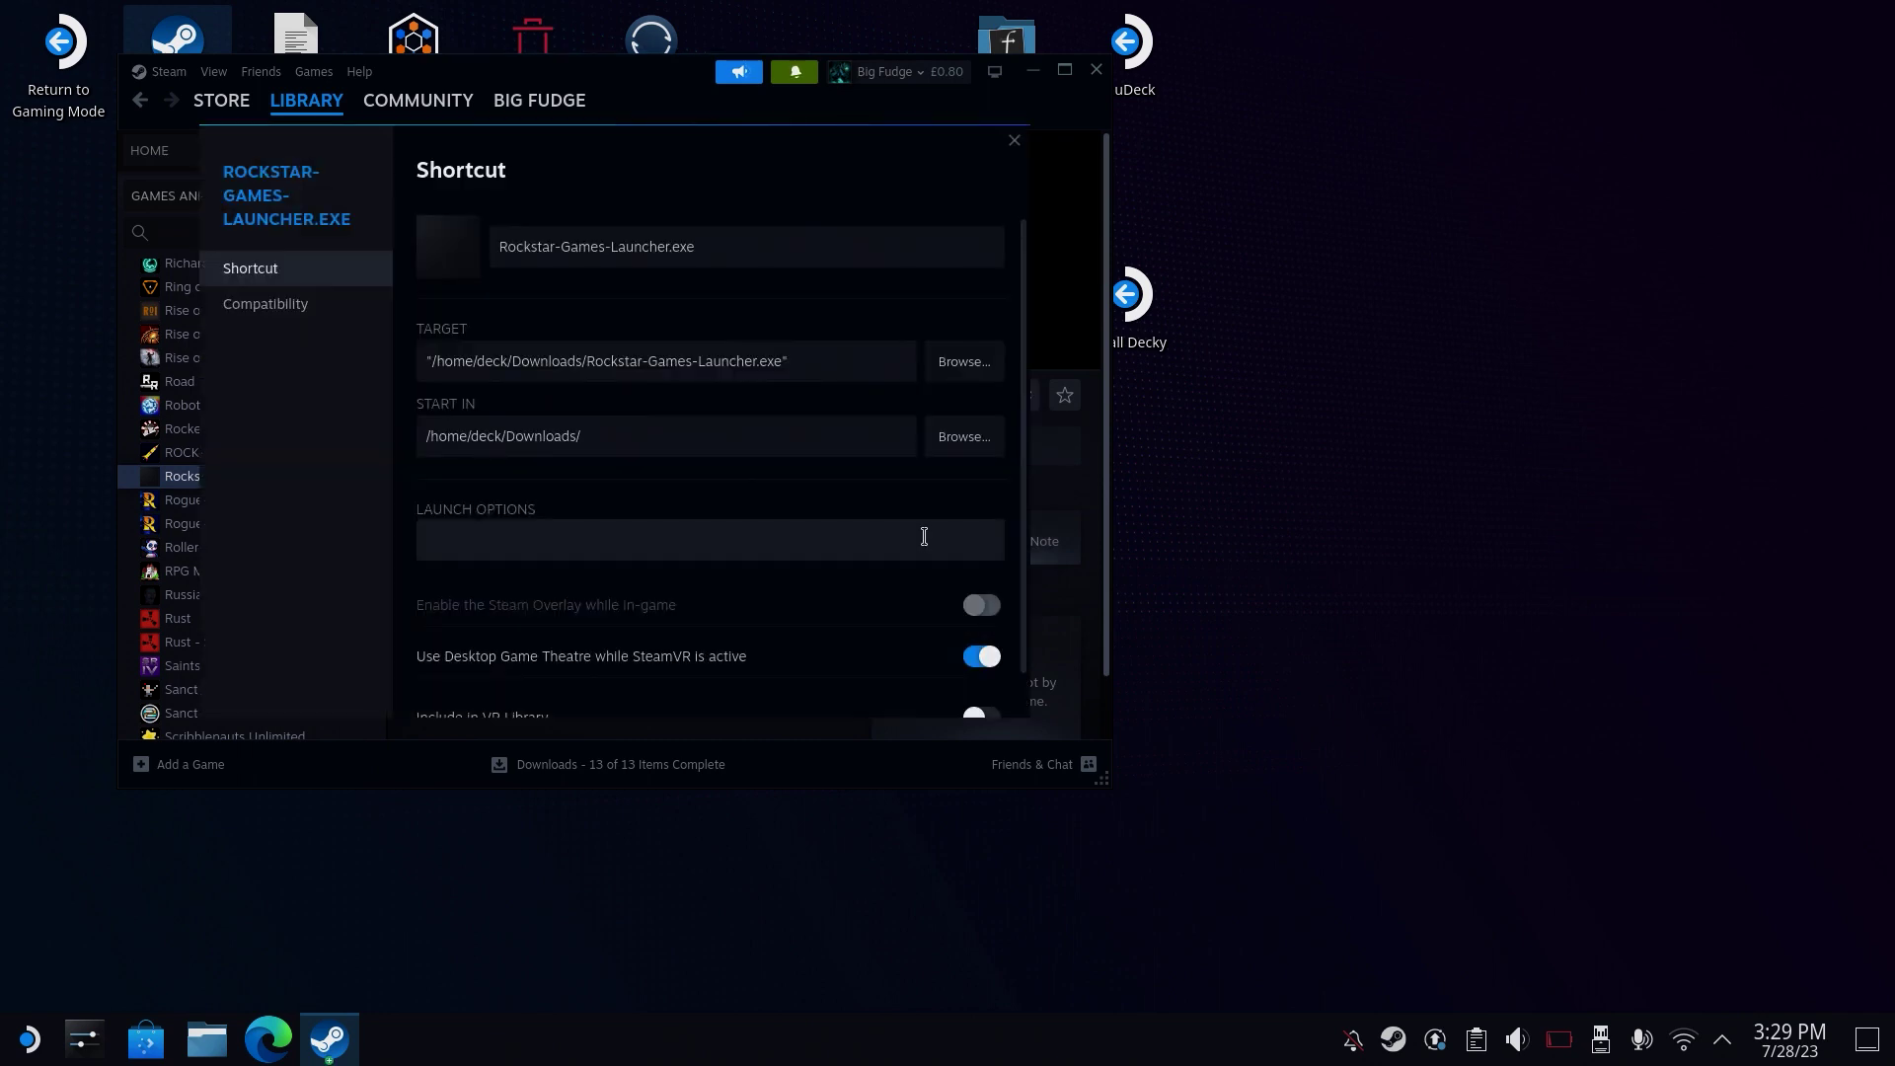
left_click(237, 308)
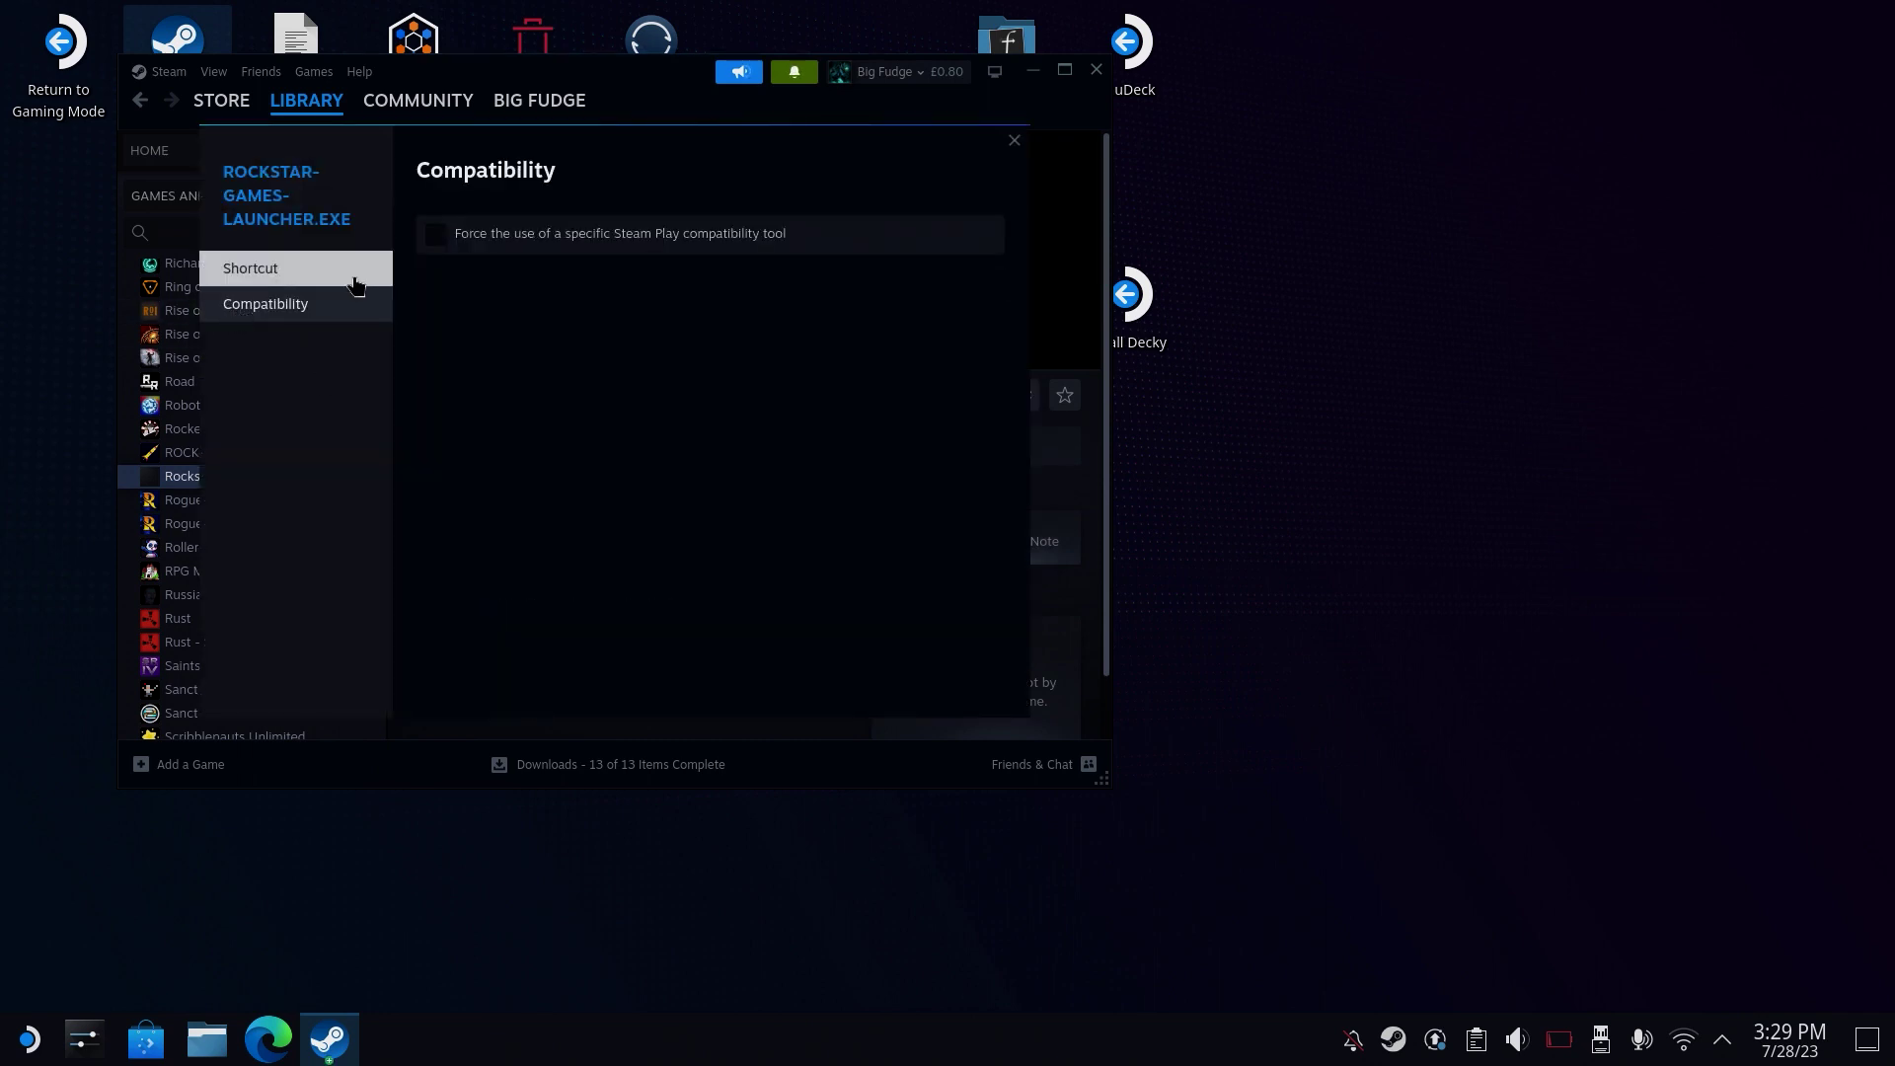
left_click(440, 236)
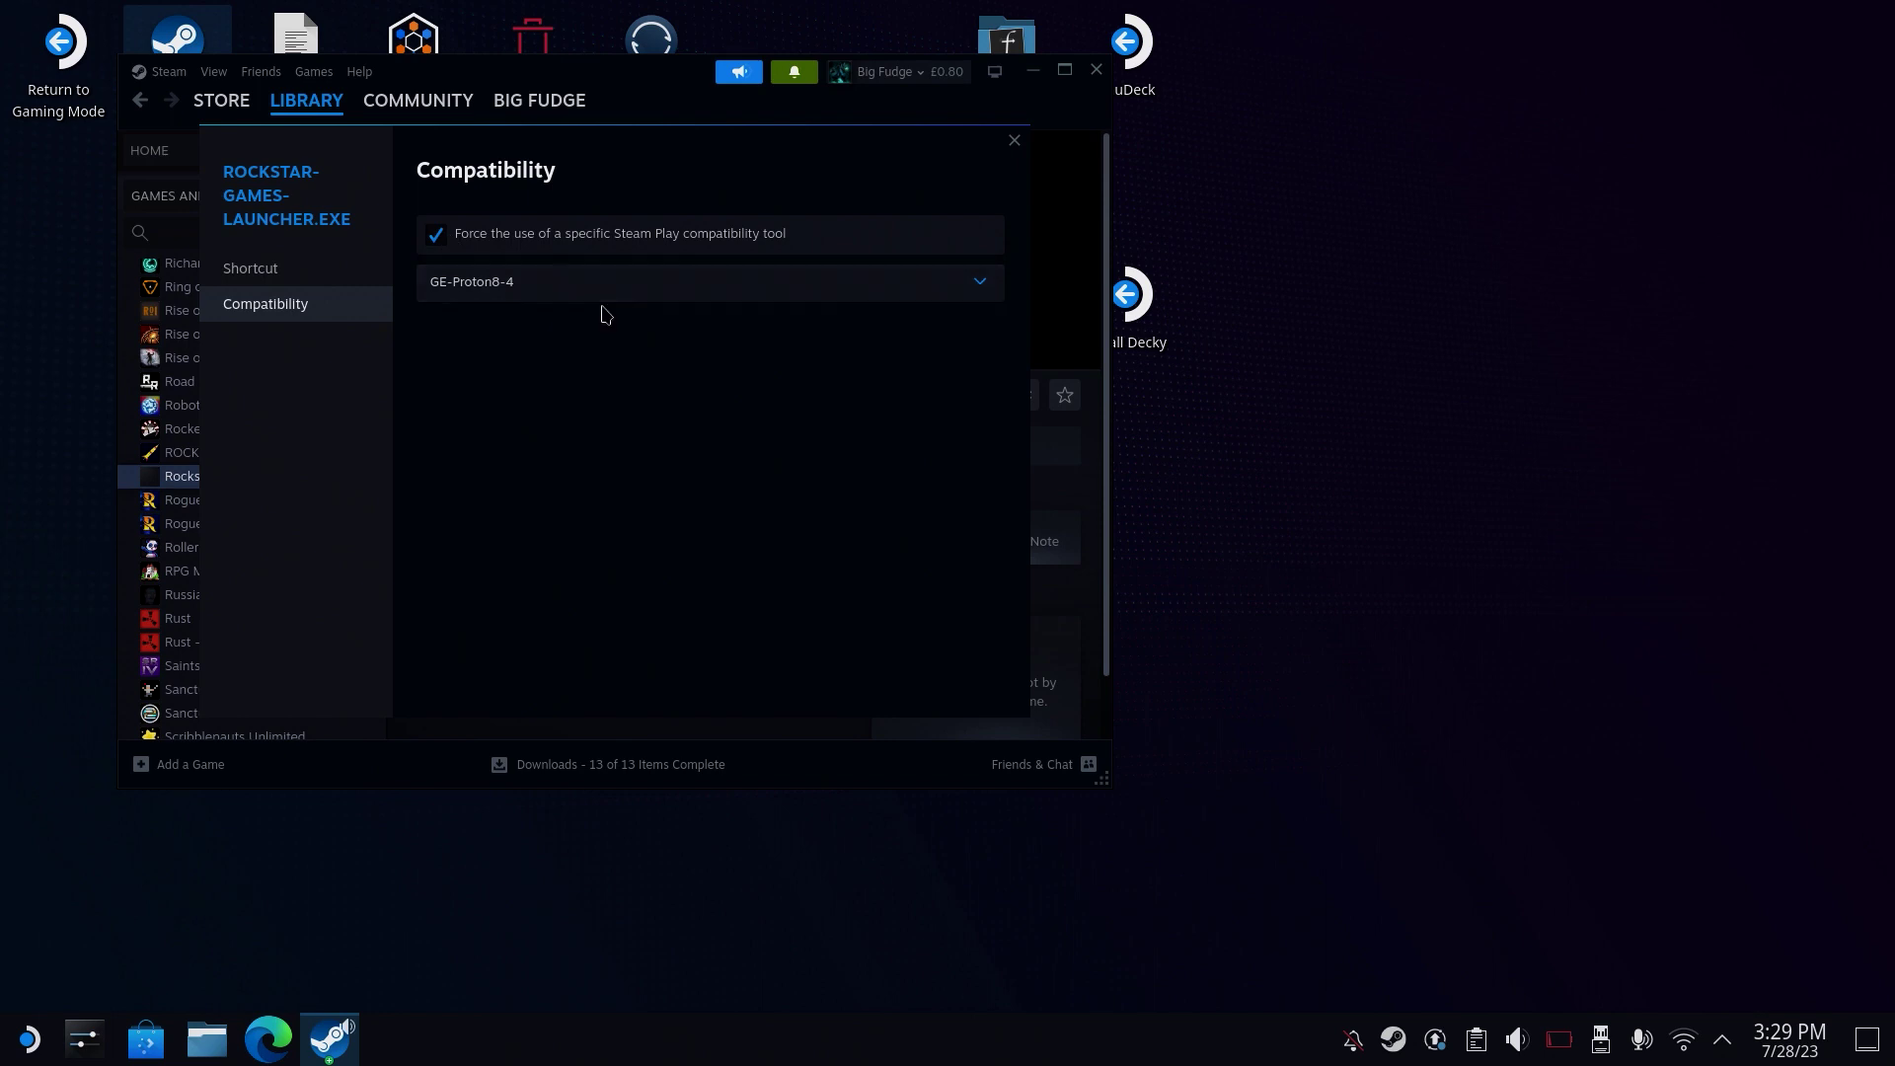
left_click(642, 296)
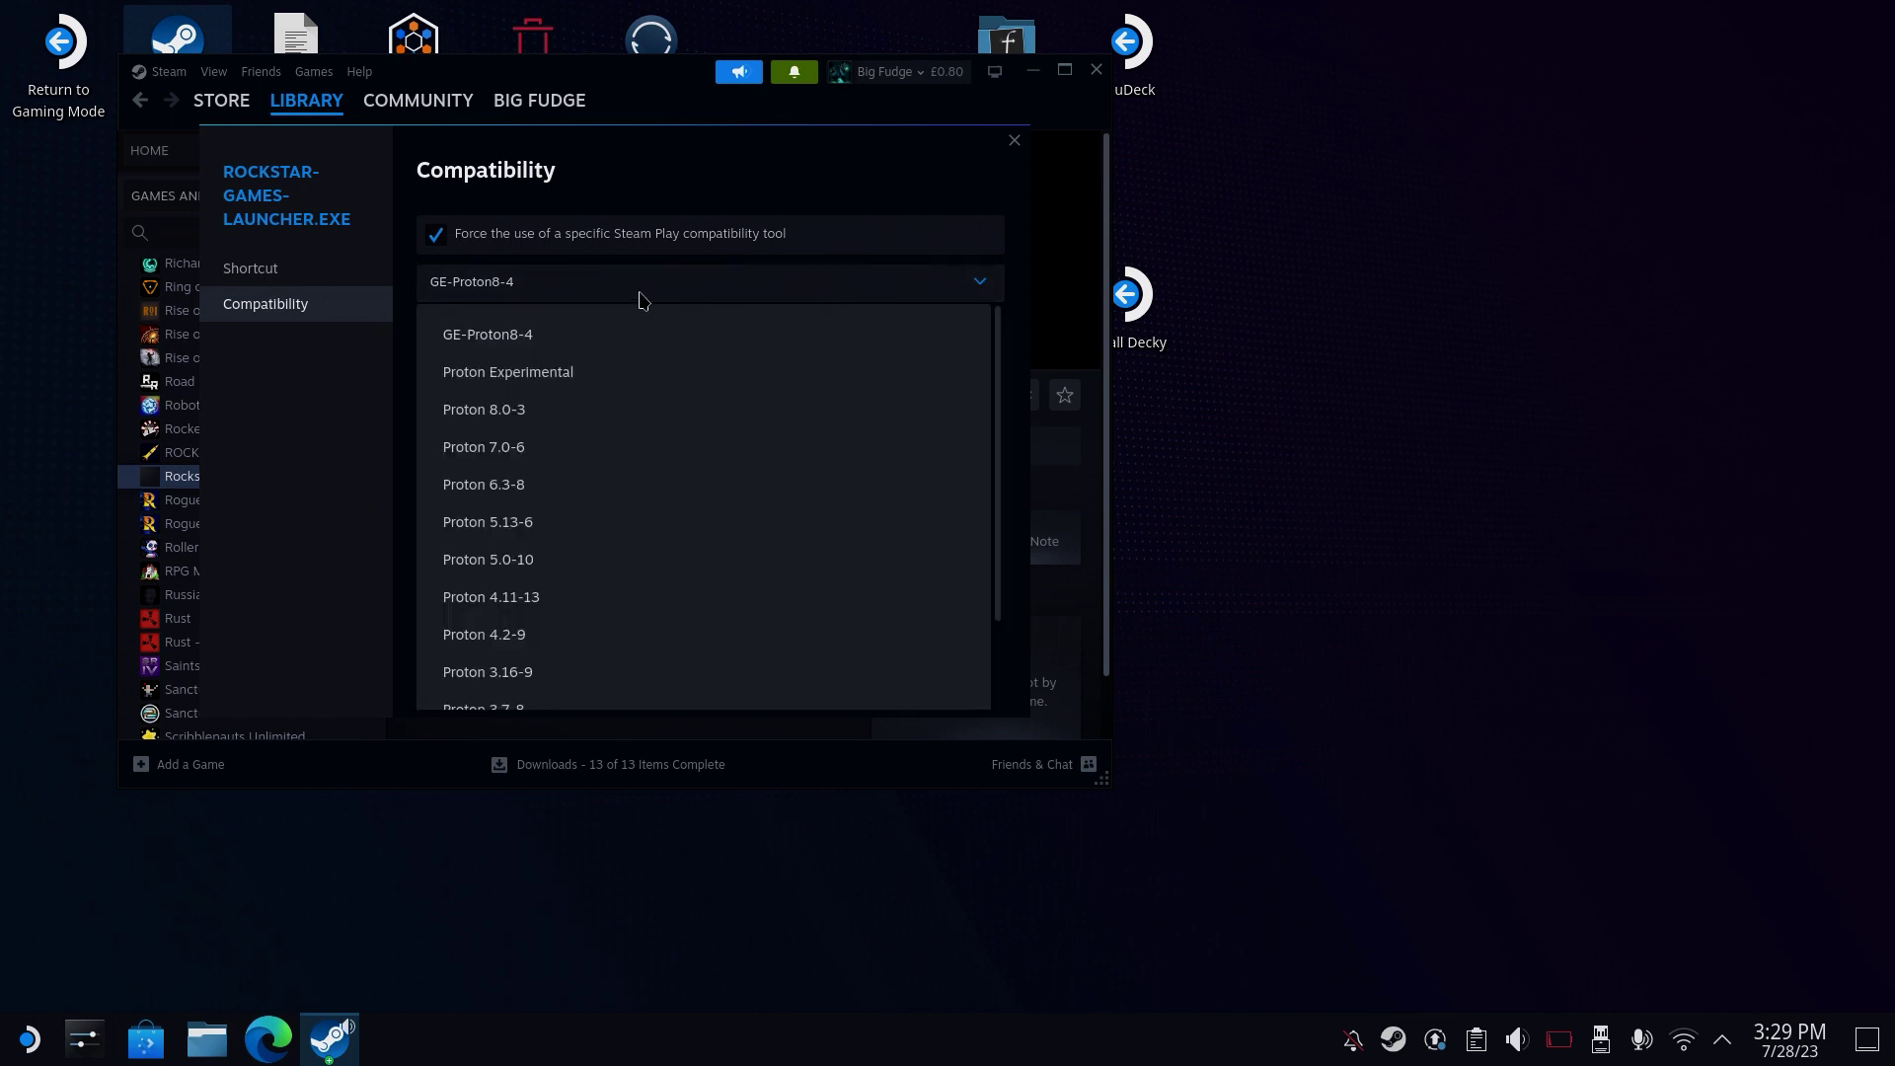
left_click(638, 349)
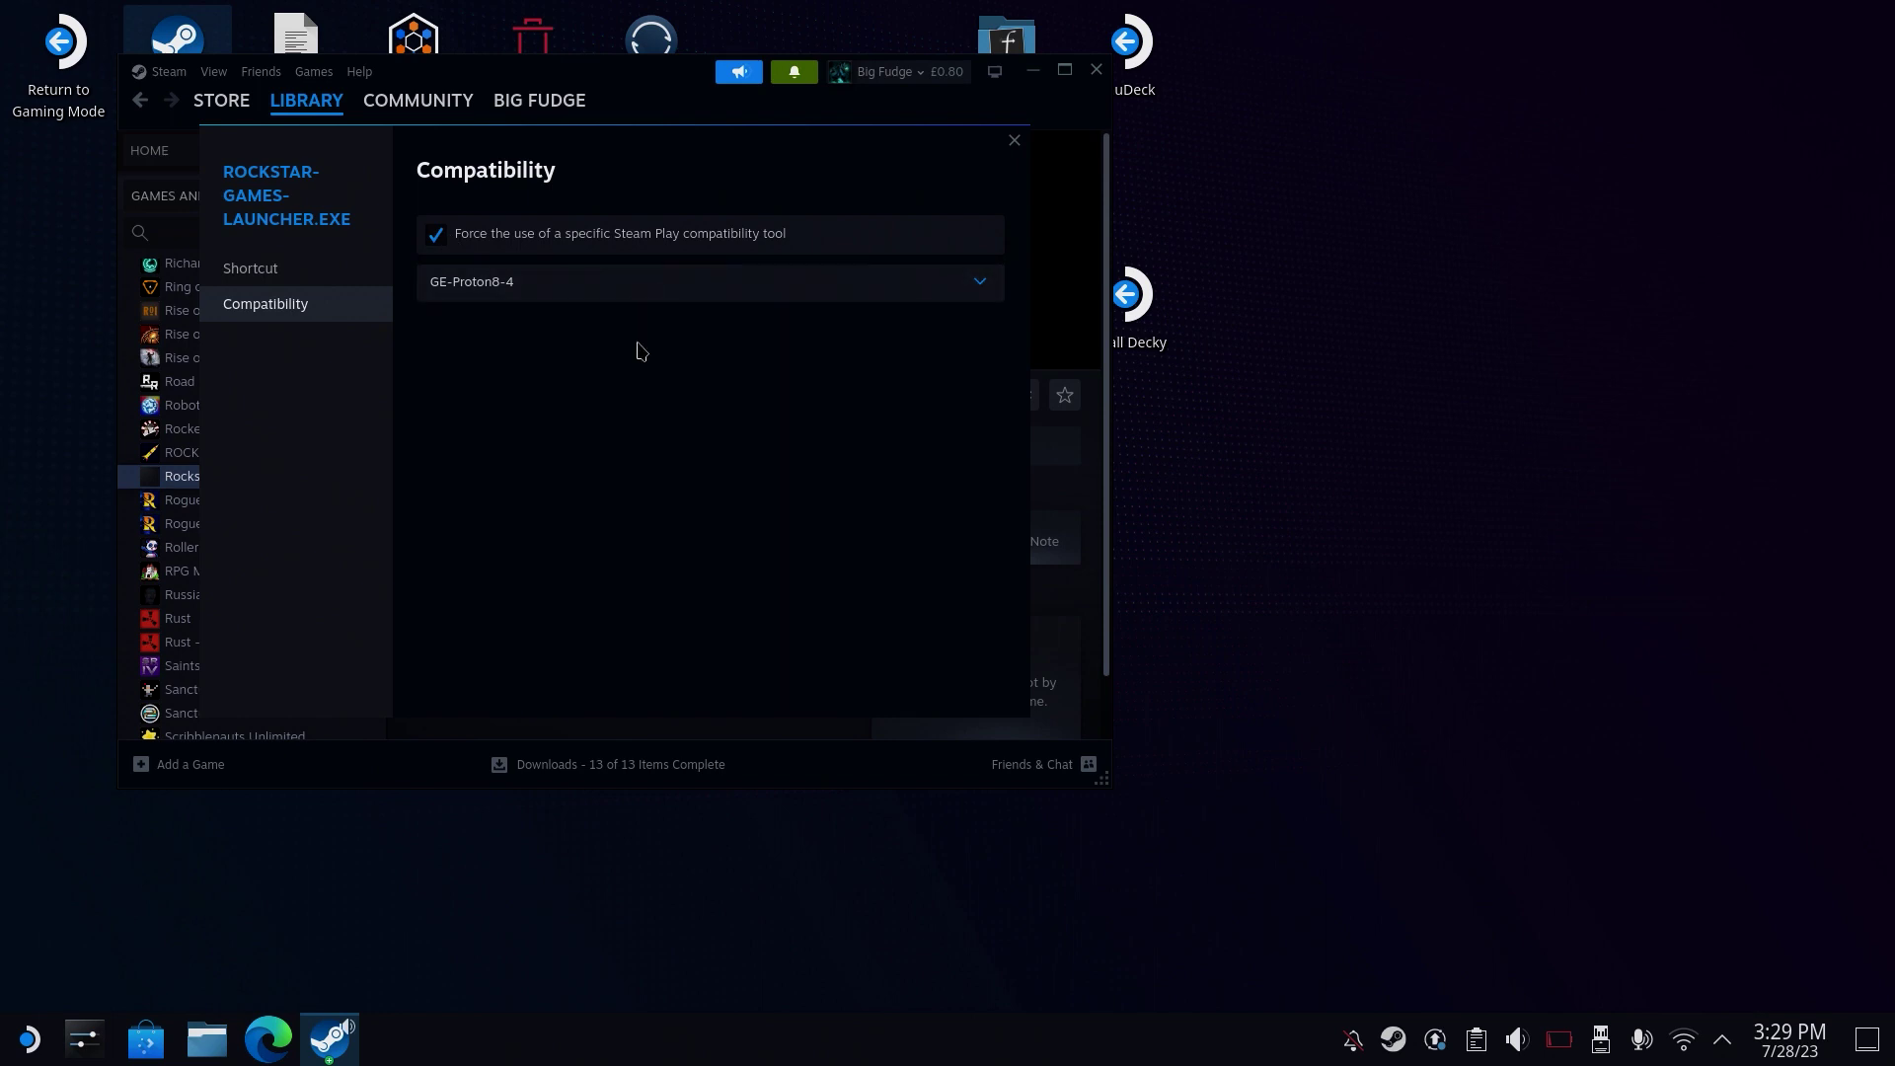
left_click(268, 283)
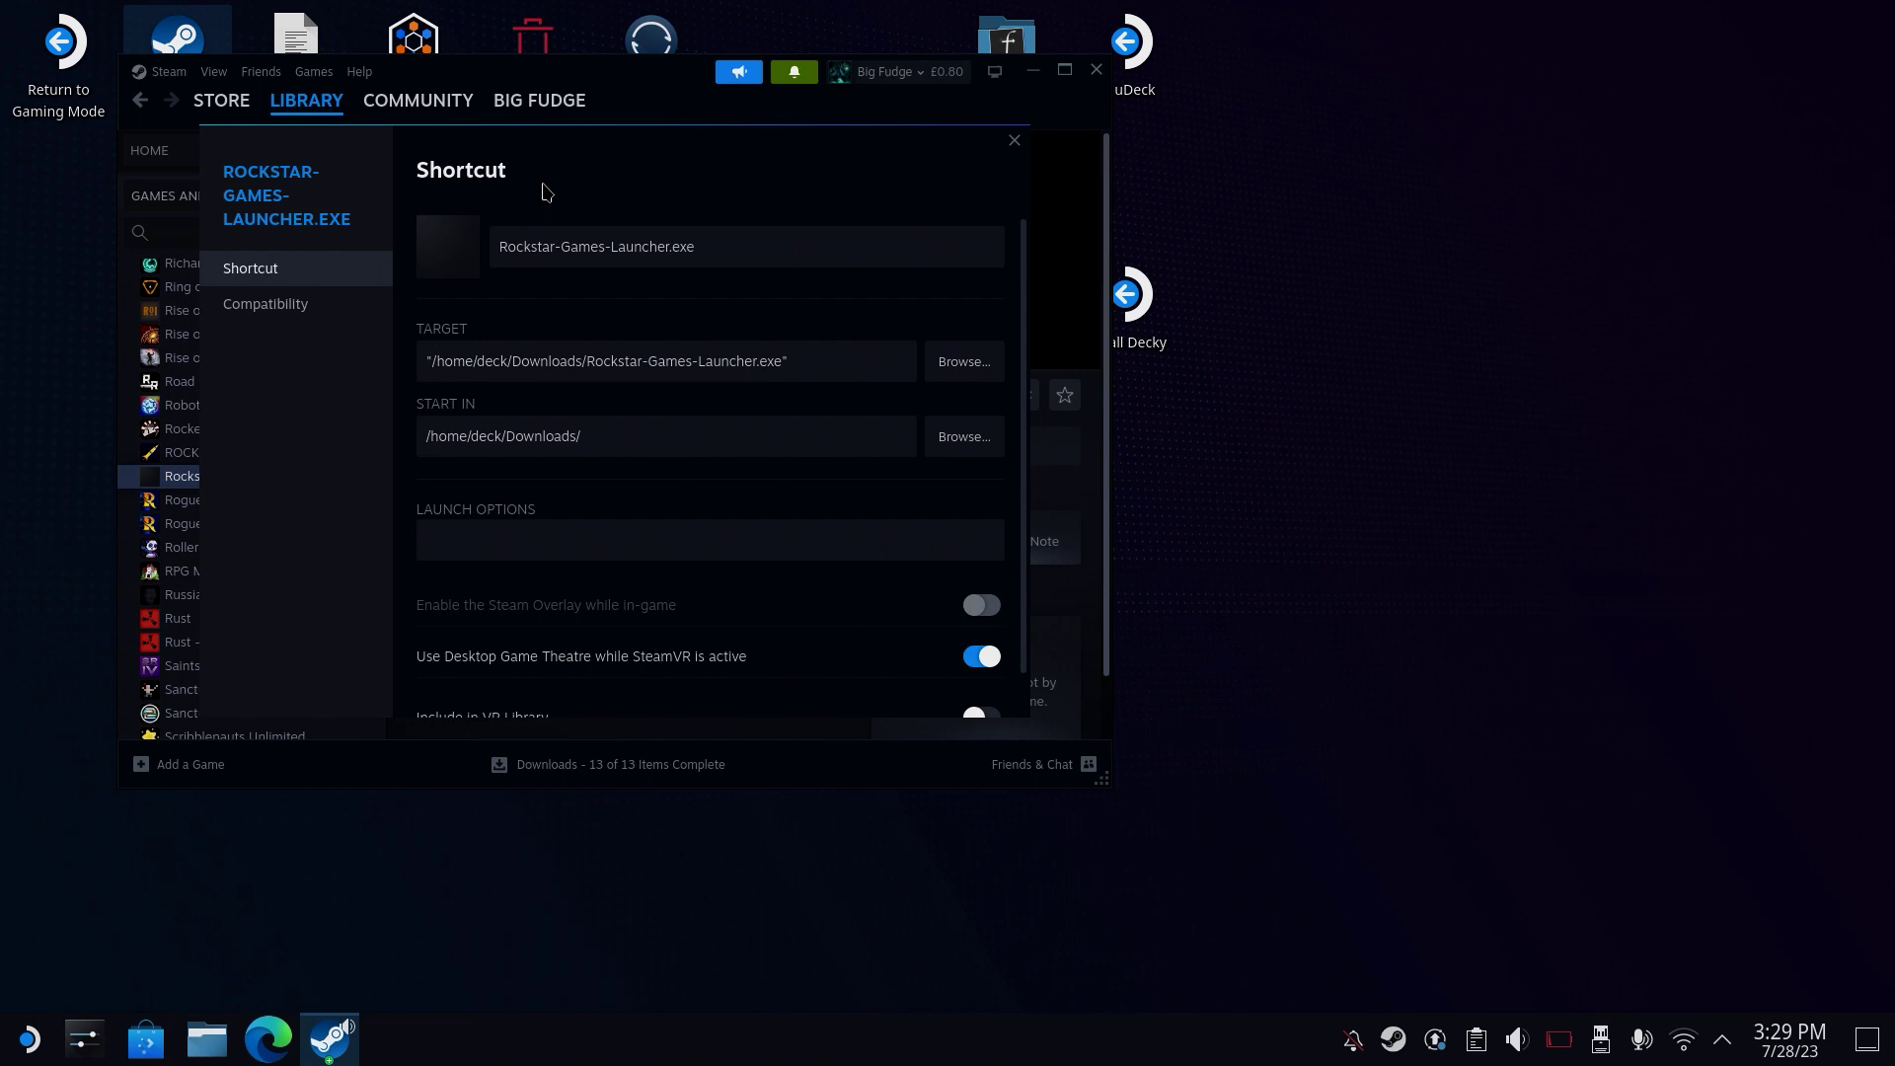
left_click(1013, 141)
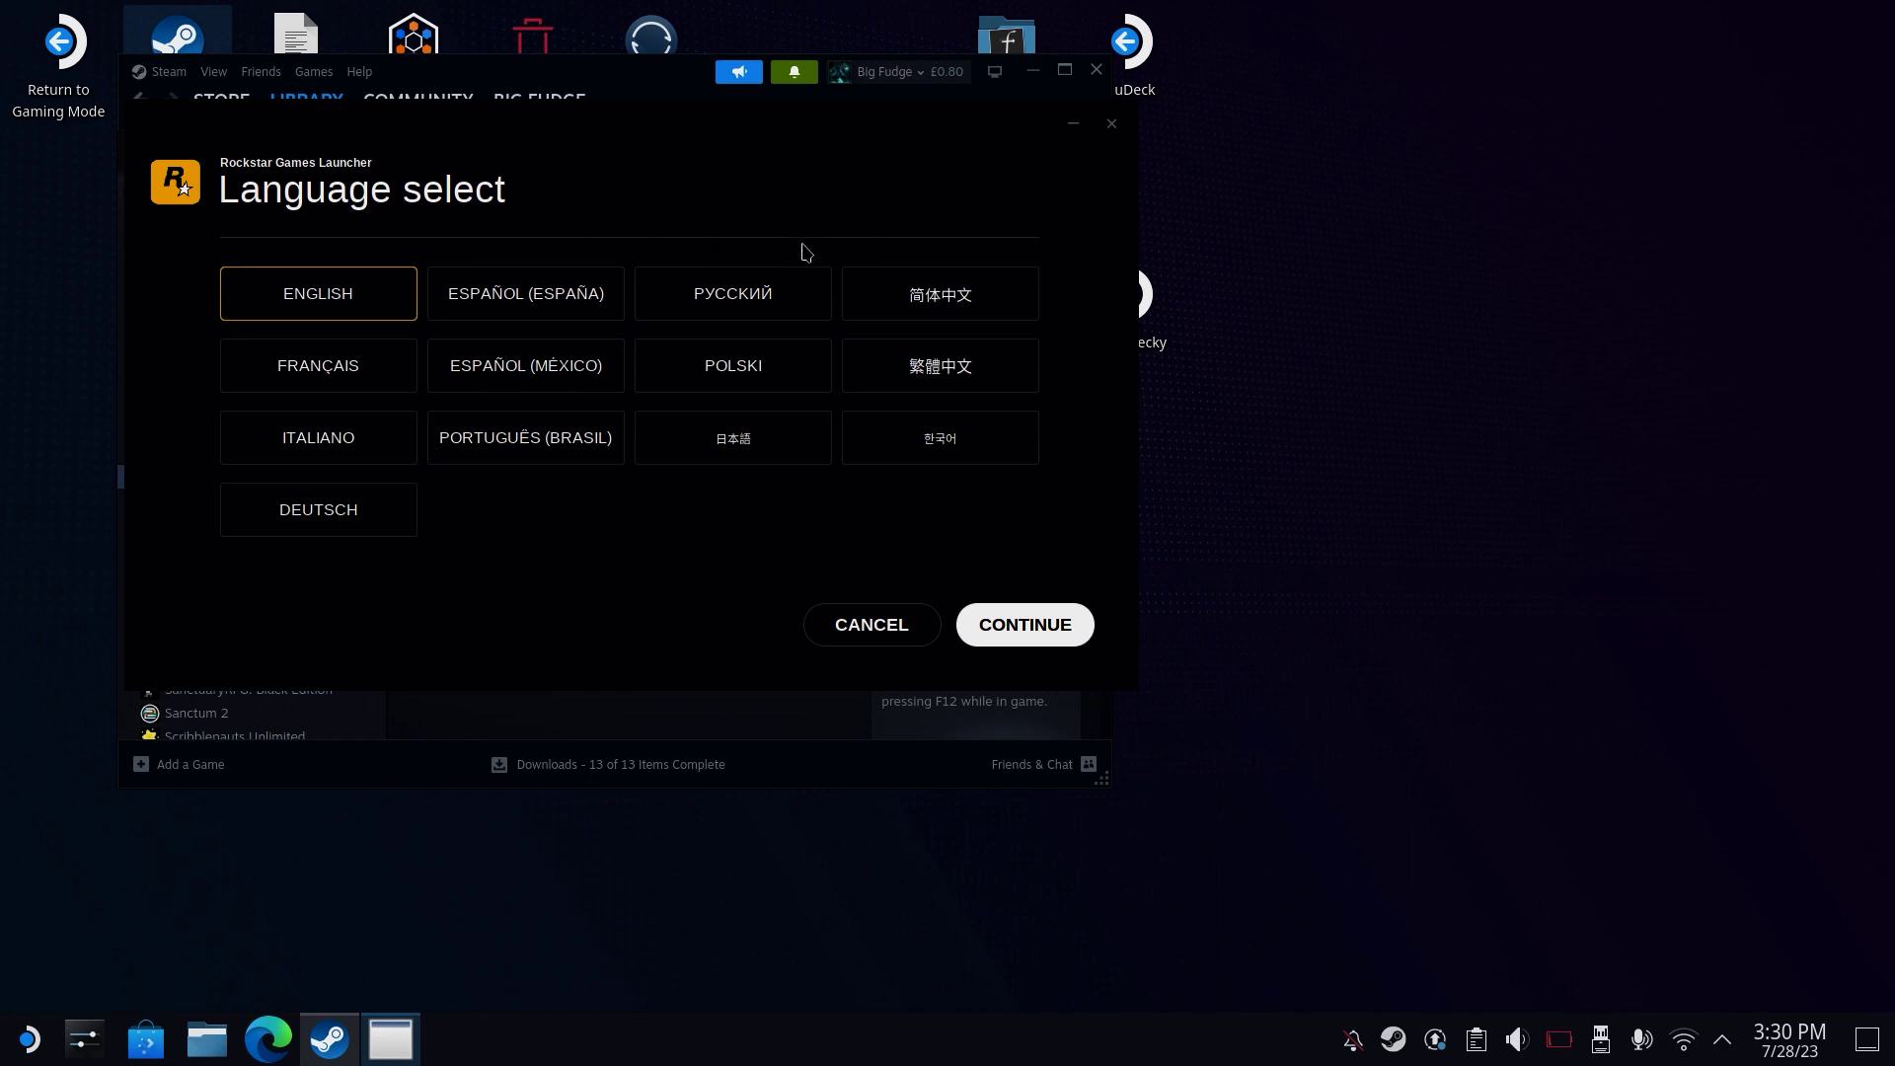
Complete the Rockstar Games Launcher setup in English, accepting the license agreement and keeping C:\Program Files\Rockstar Games\Launcher with the desktop shortcut enabled.
left_click(1056, 637)
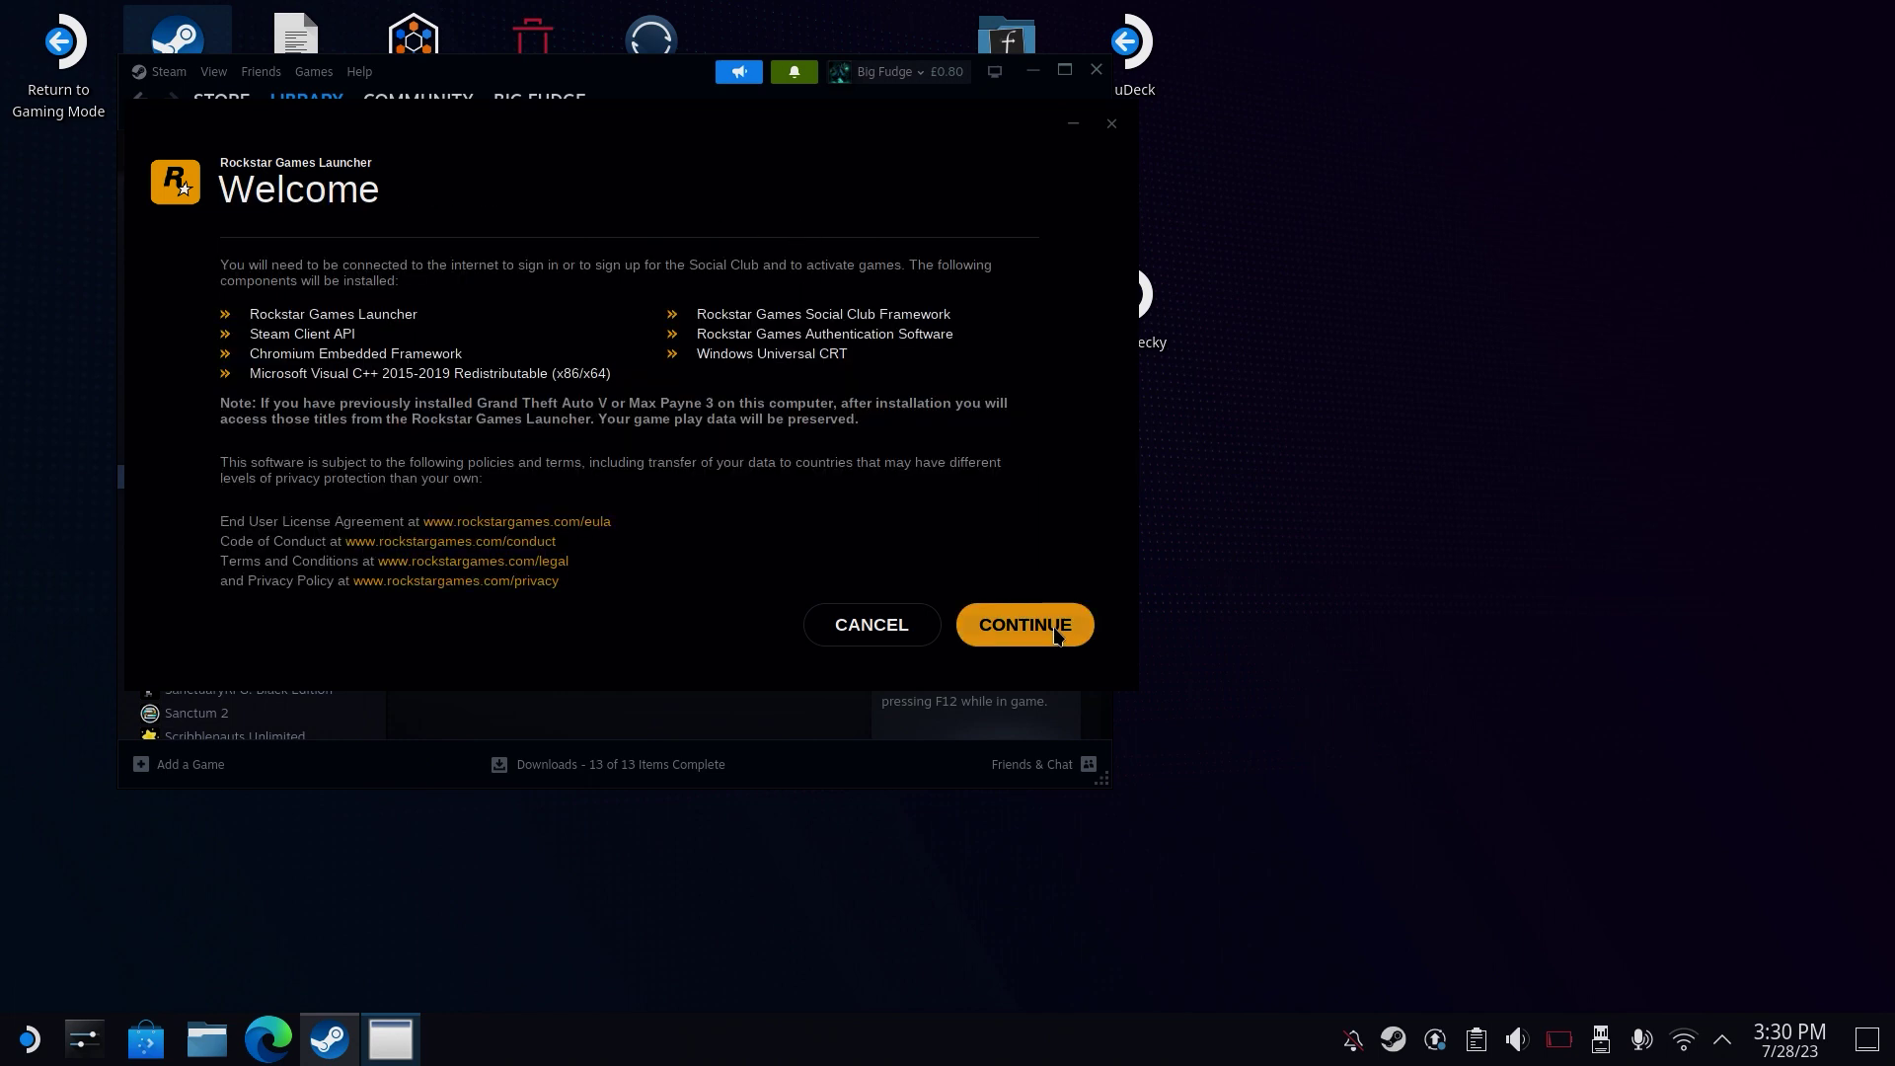
left_click(1054, 634)
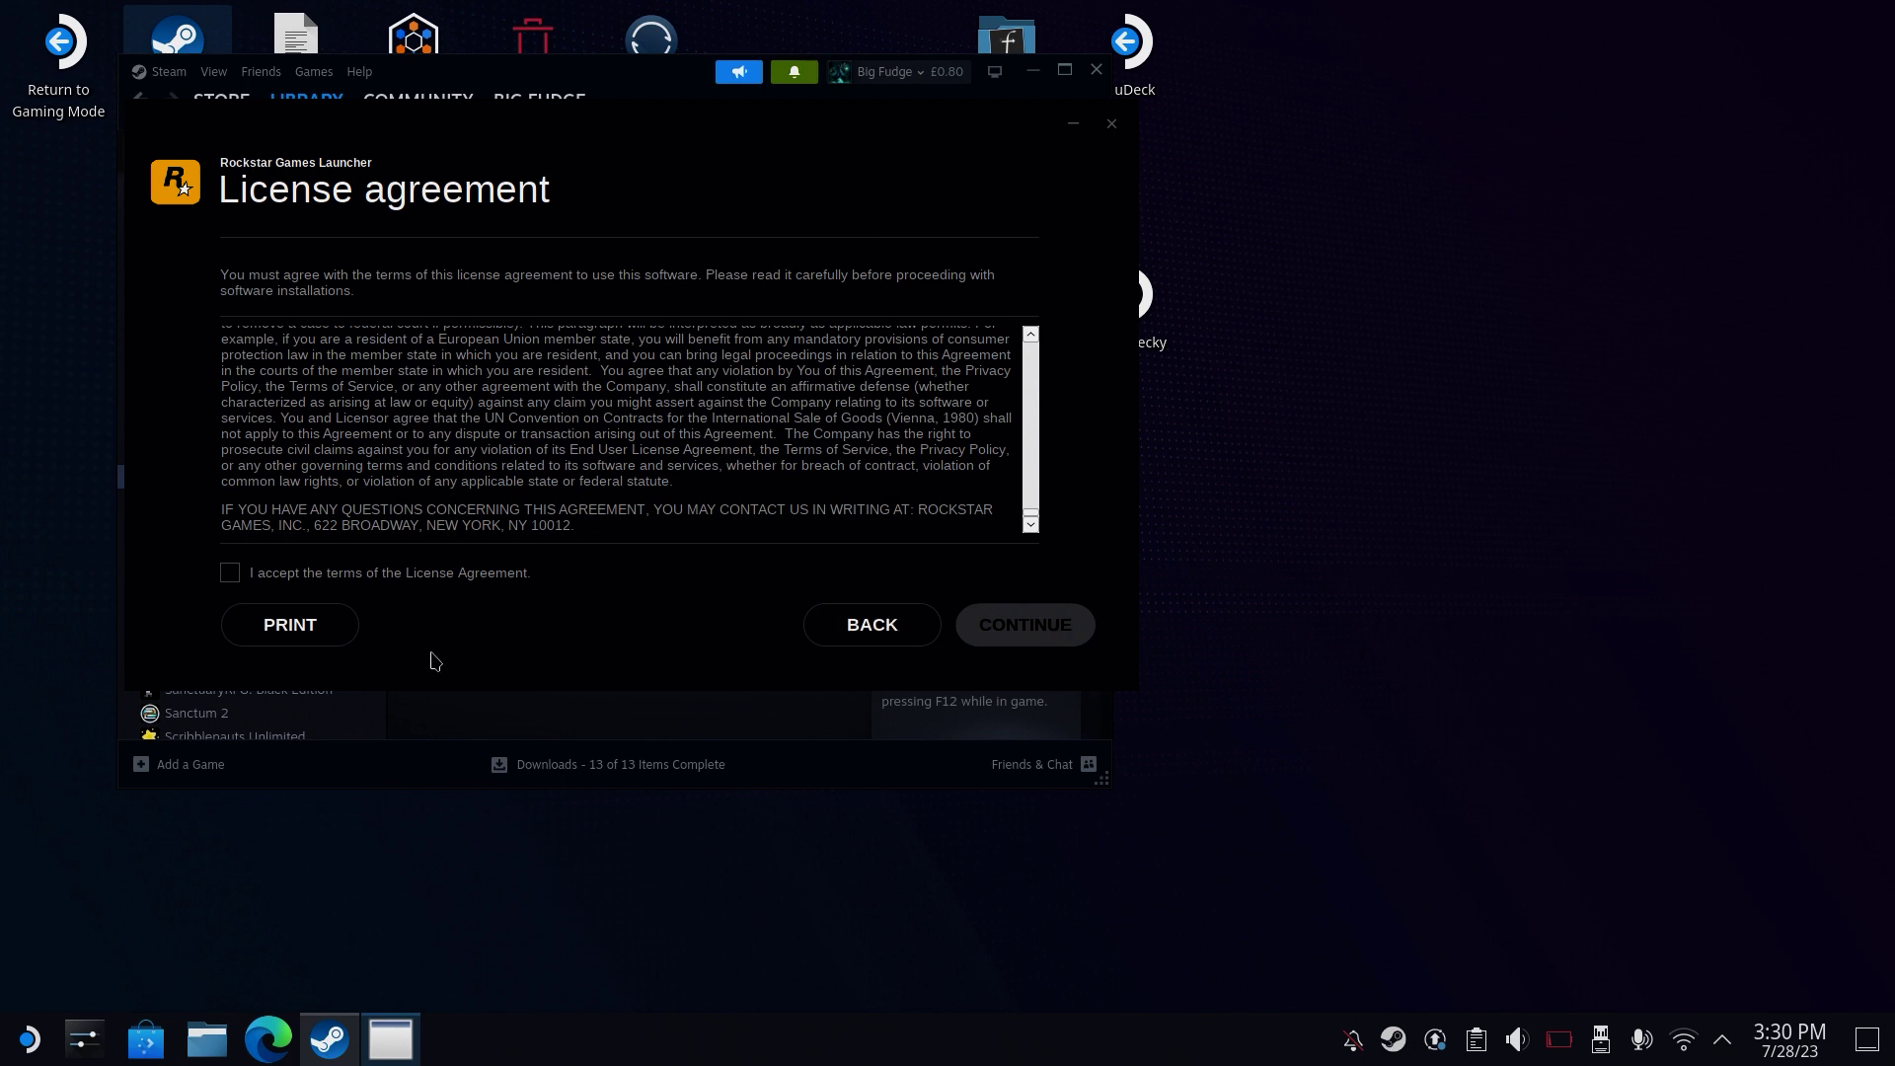
left_click(229, 573)
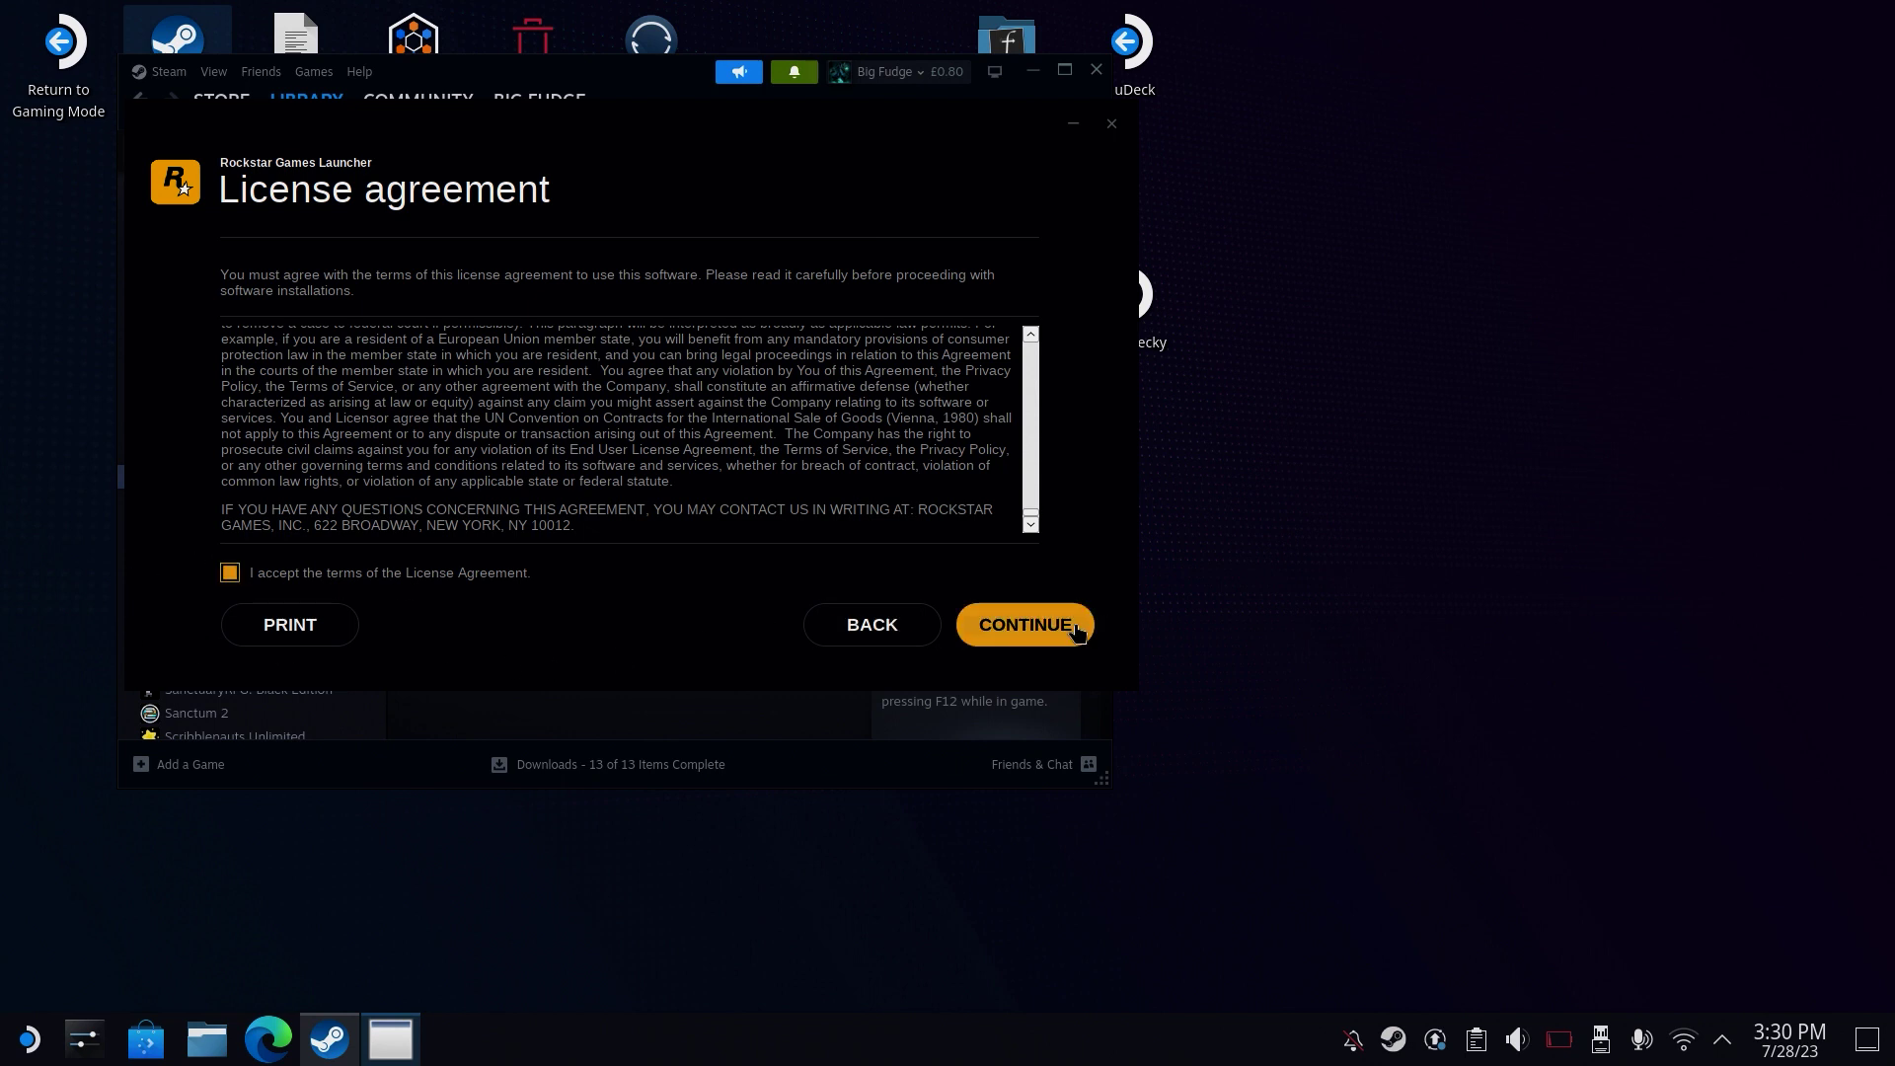
left_click(1076, 631)
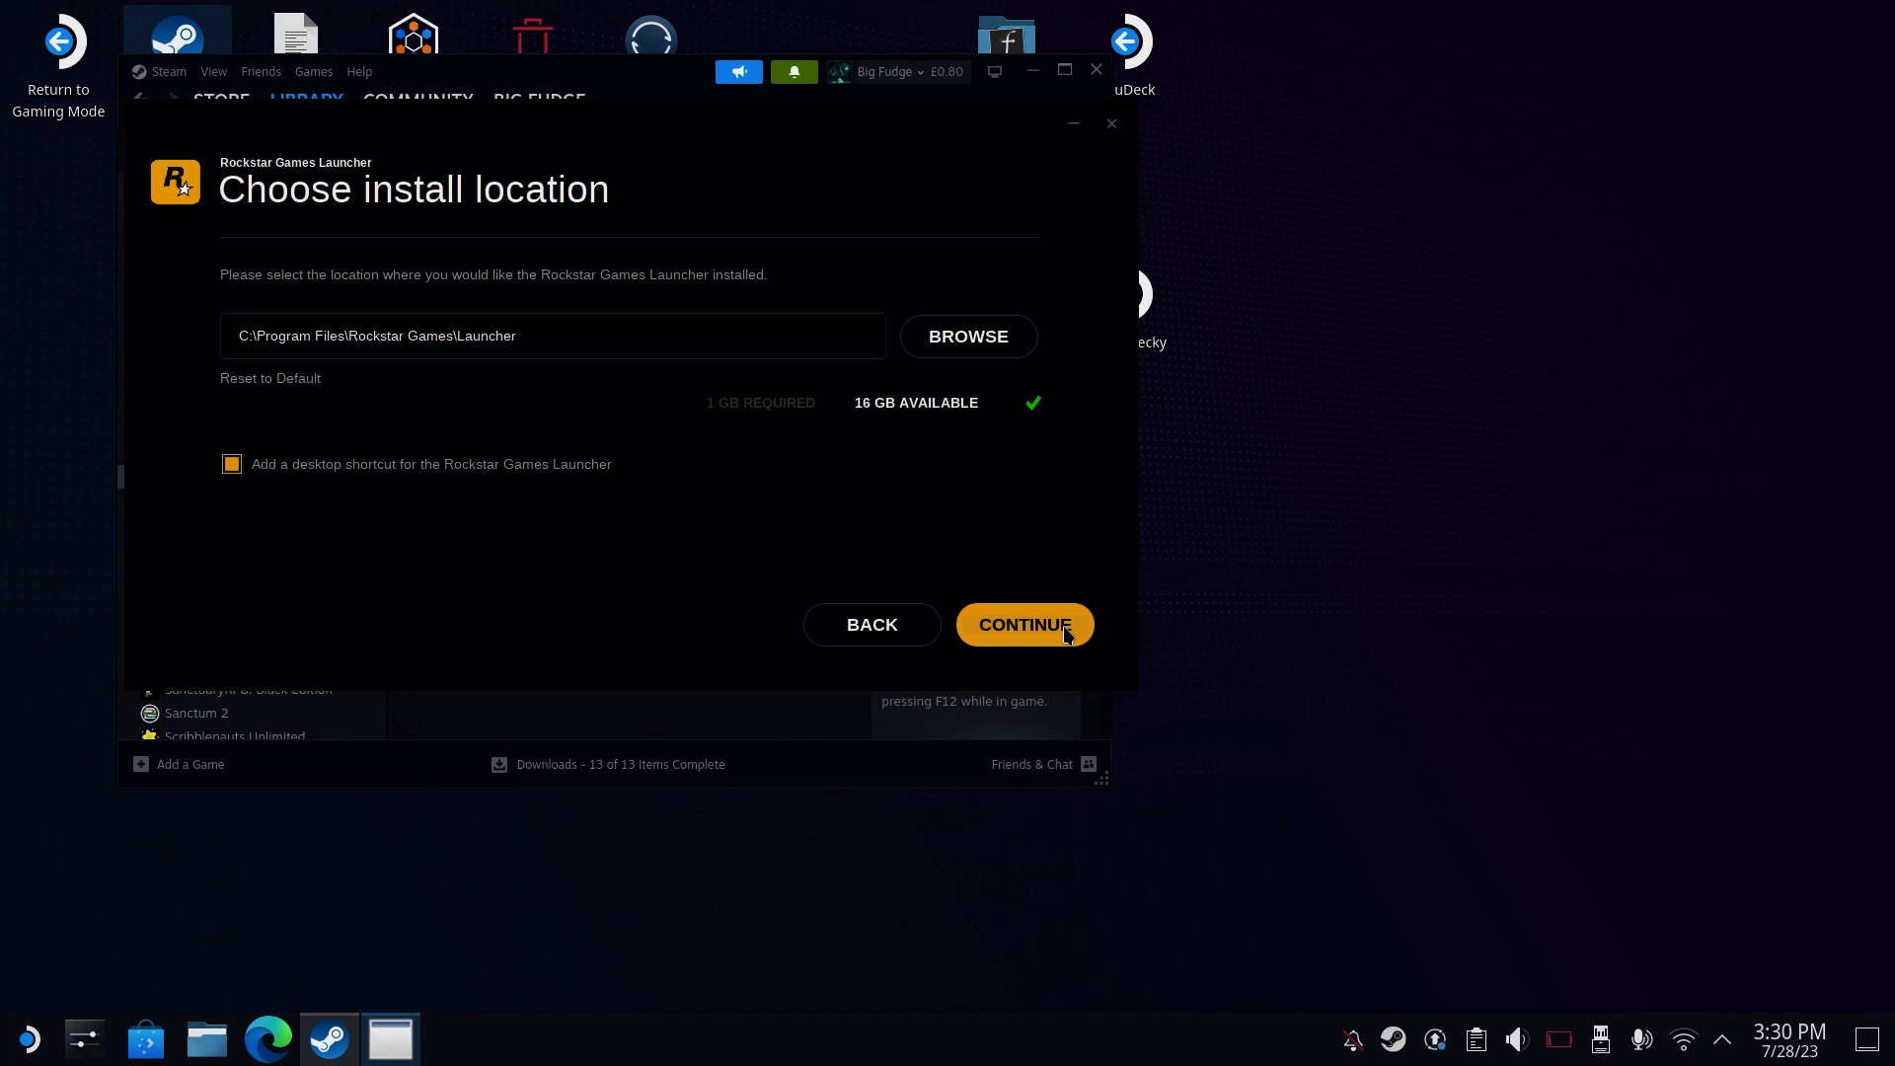
left_click(1065, 633)
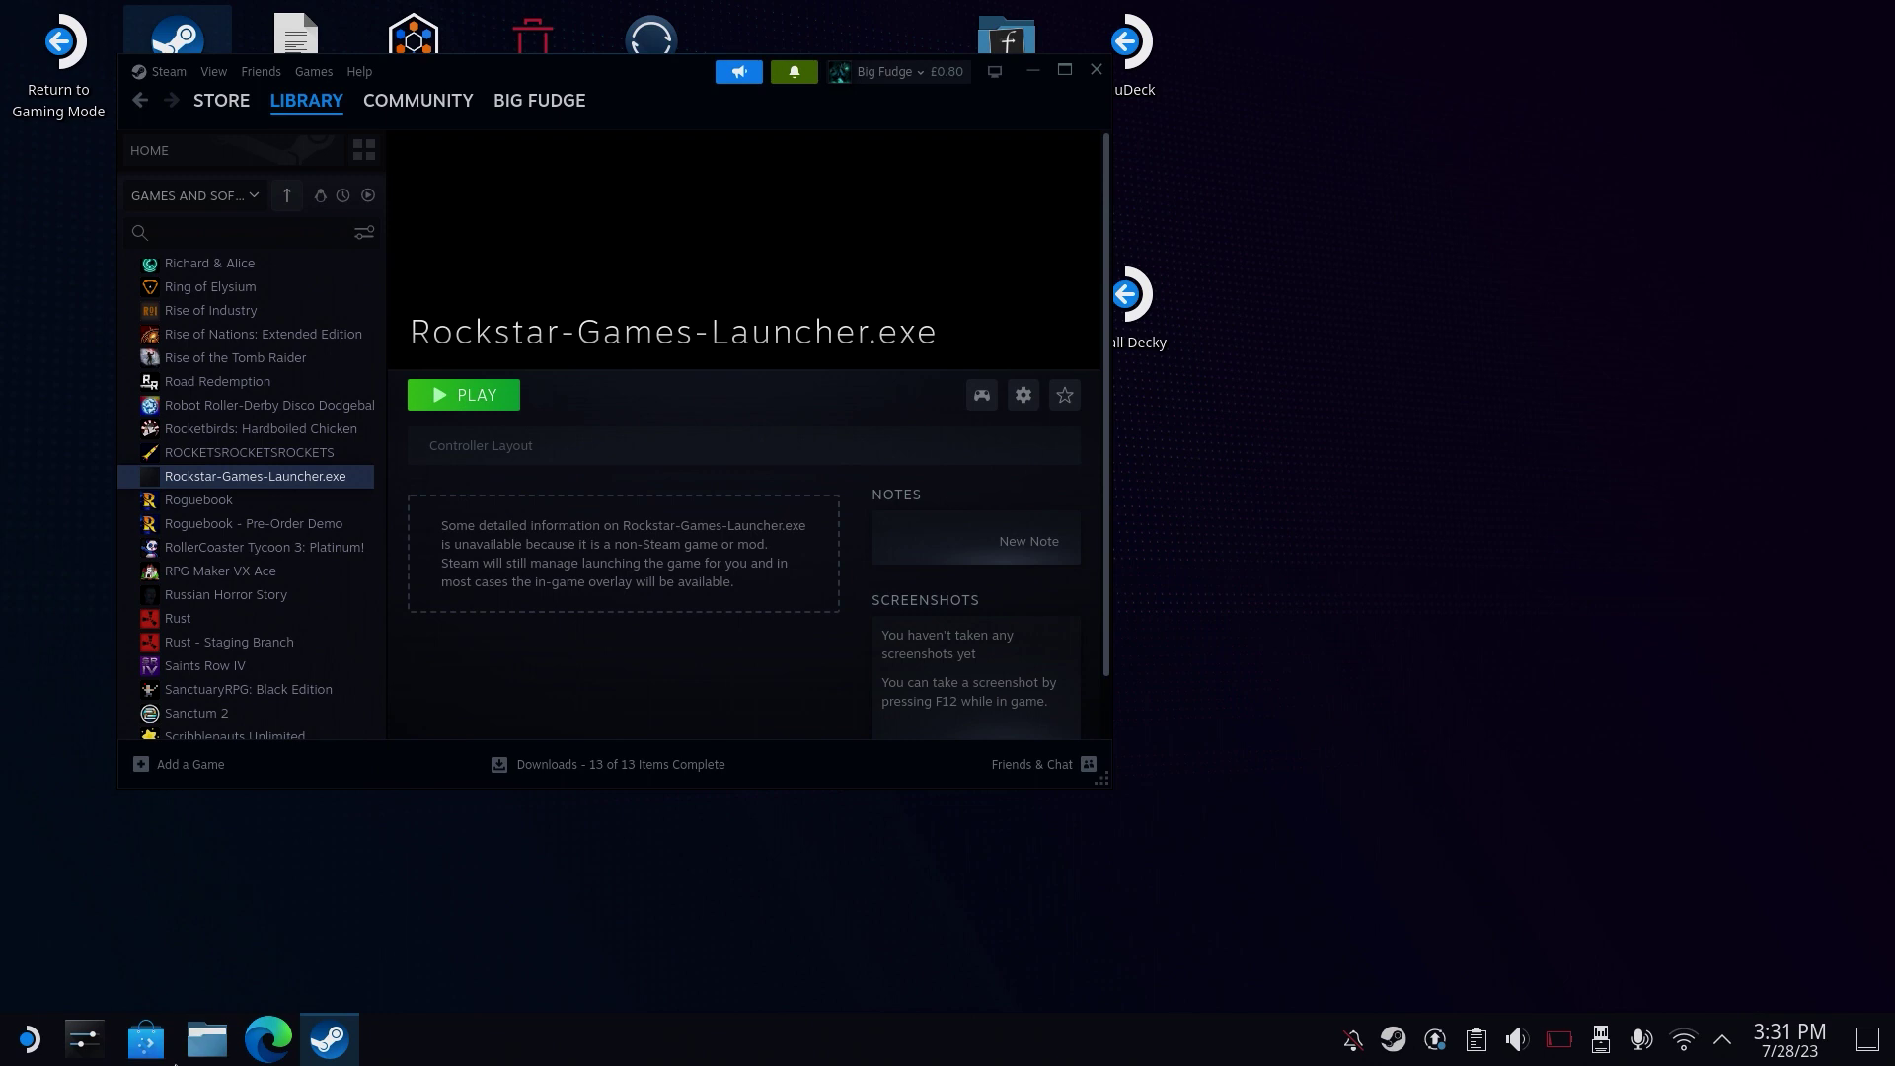
Switch to the Dolphin file manager and go to the compatdata folder inside Steam's steamapps directory.
left_click(202, 1036)
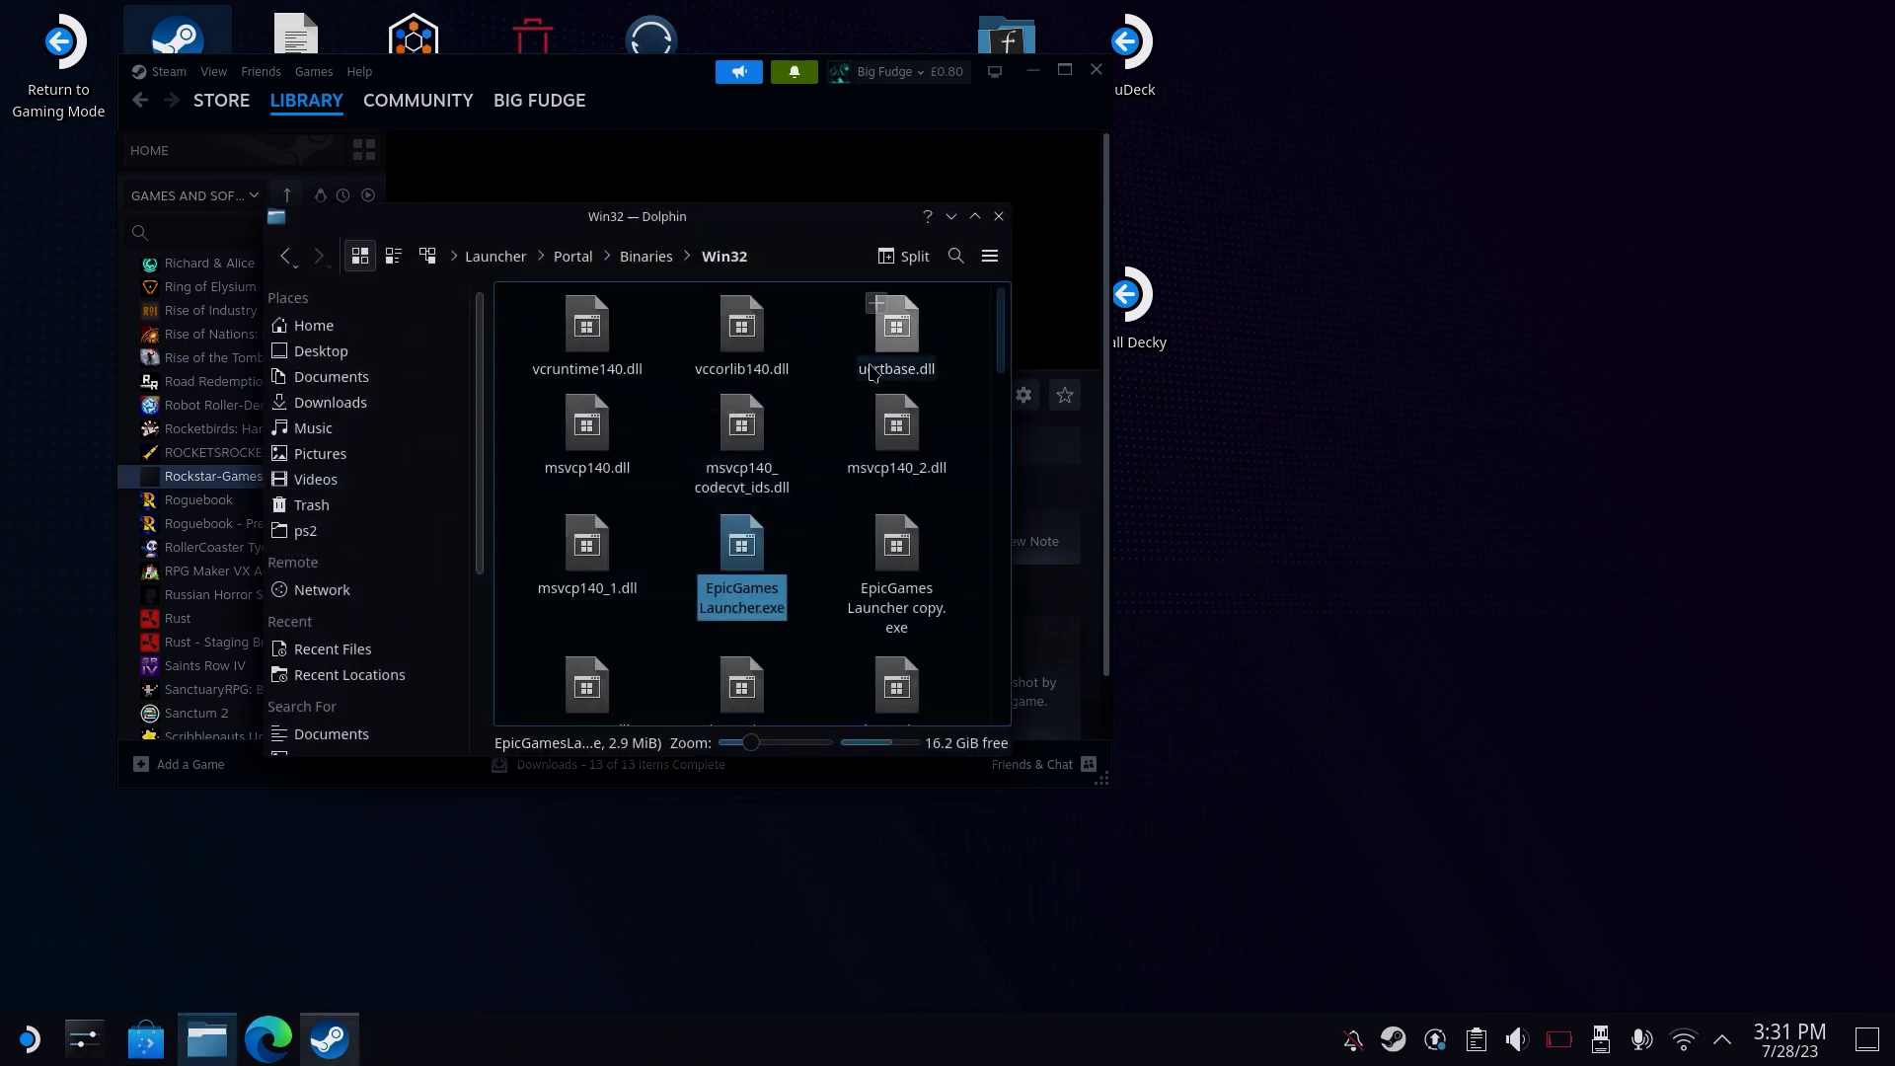
left_click(990, 255)
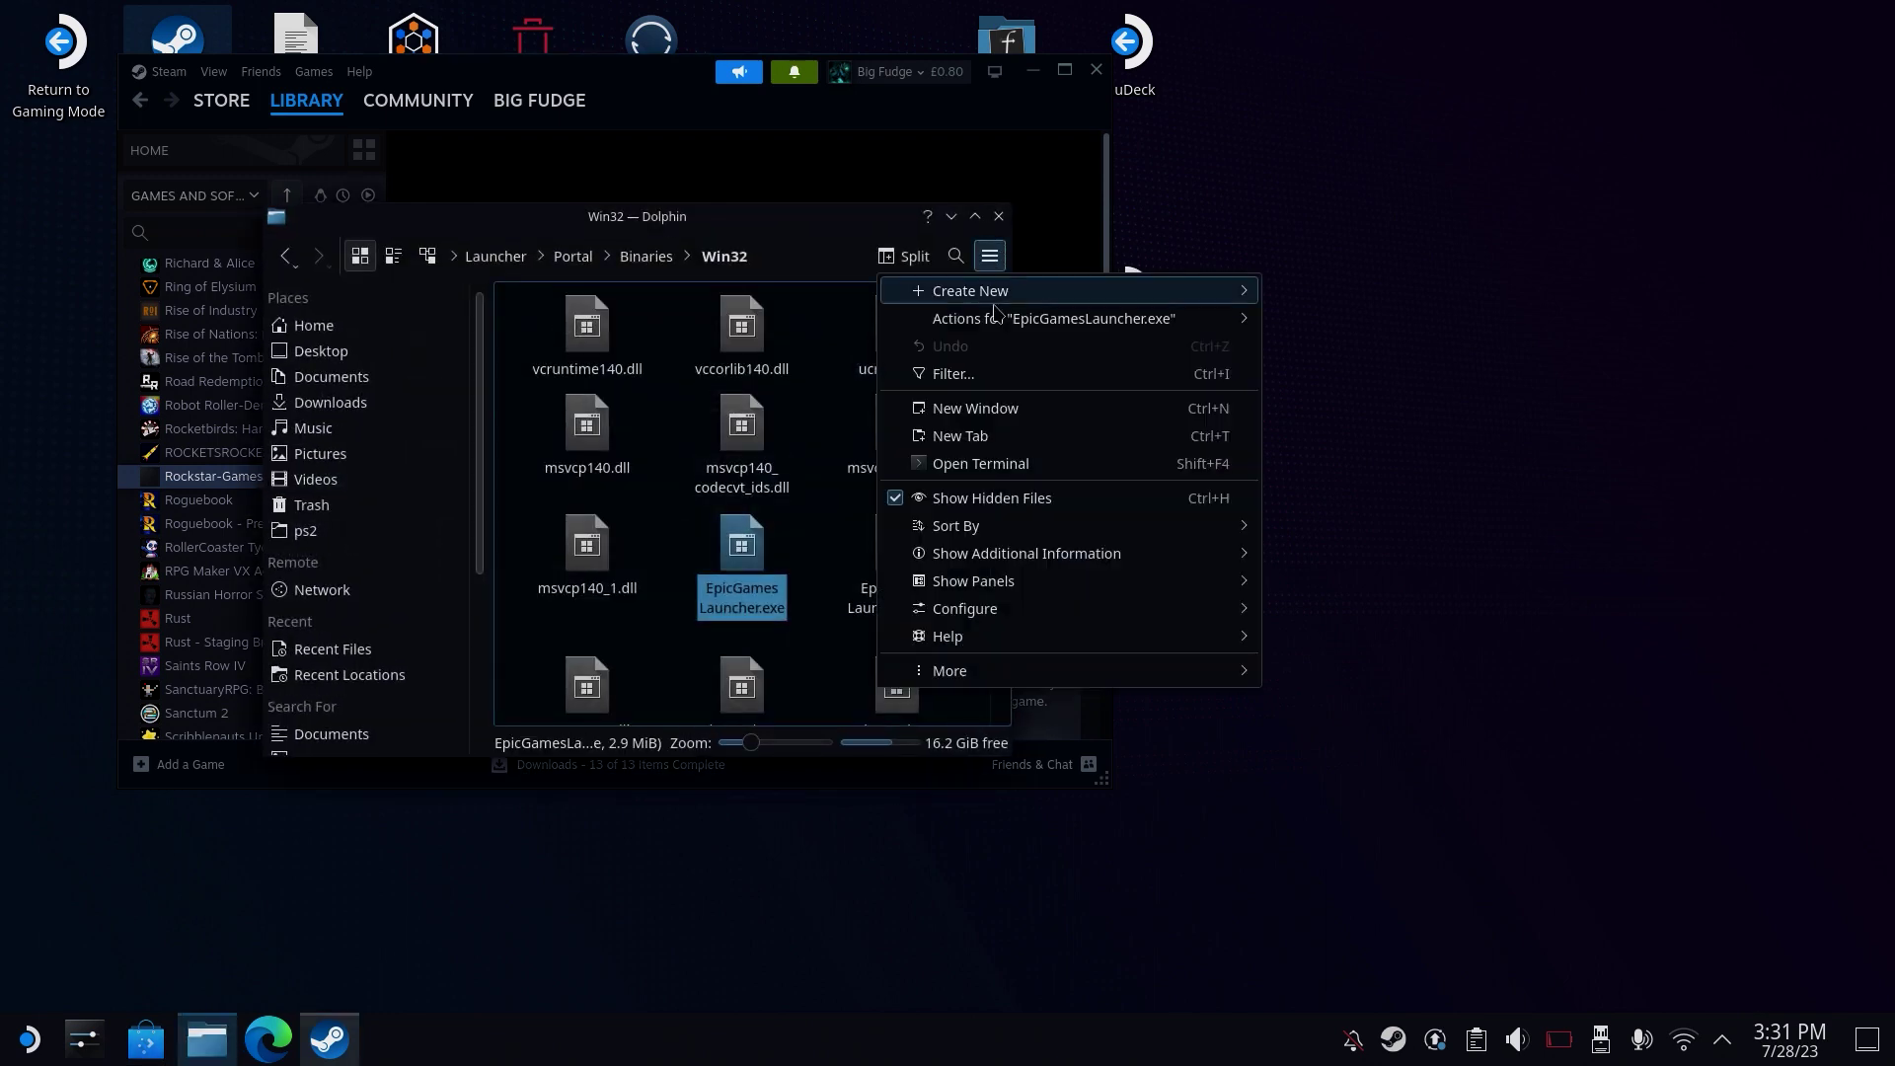
left_click(643, 550)
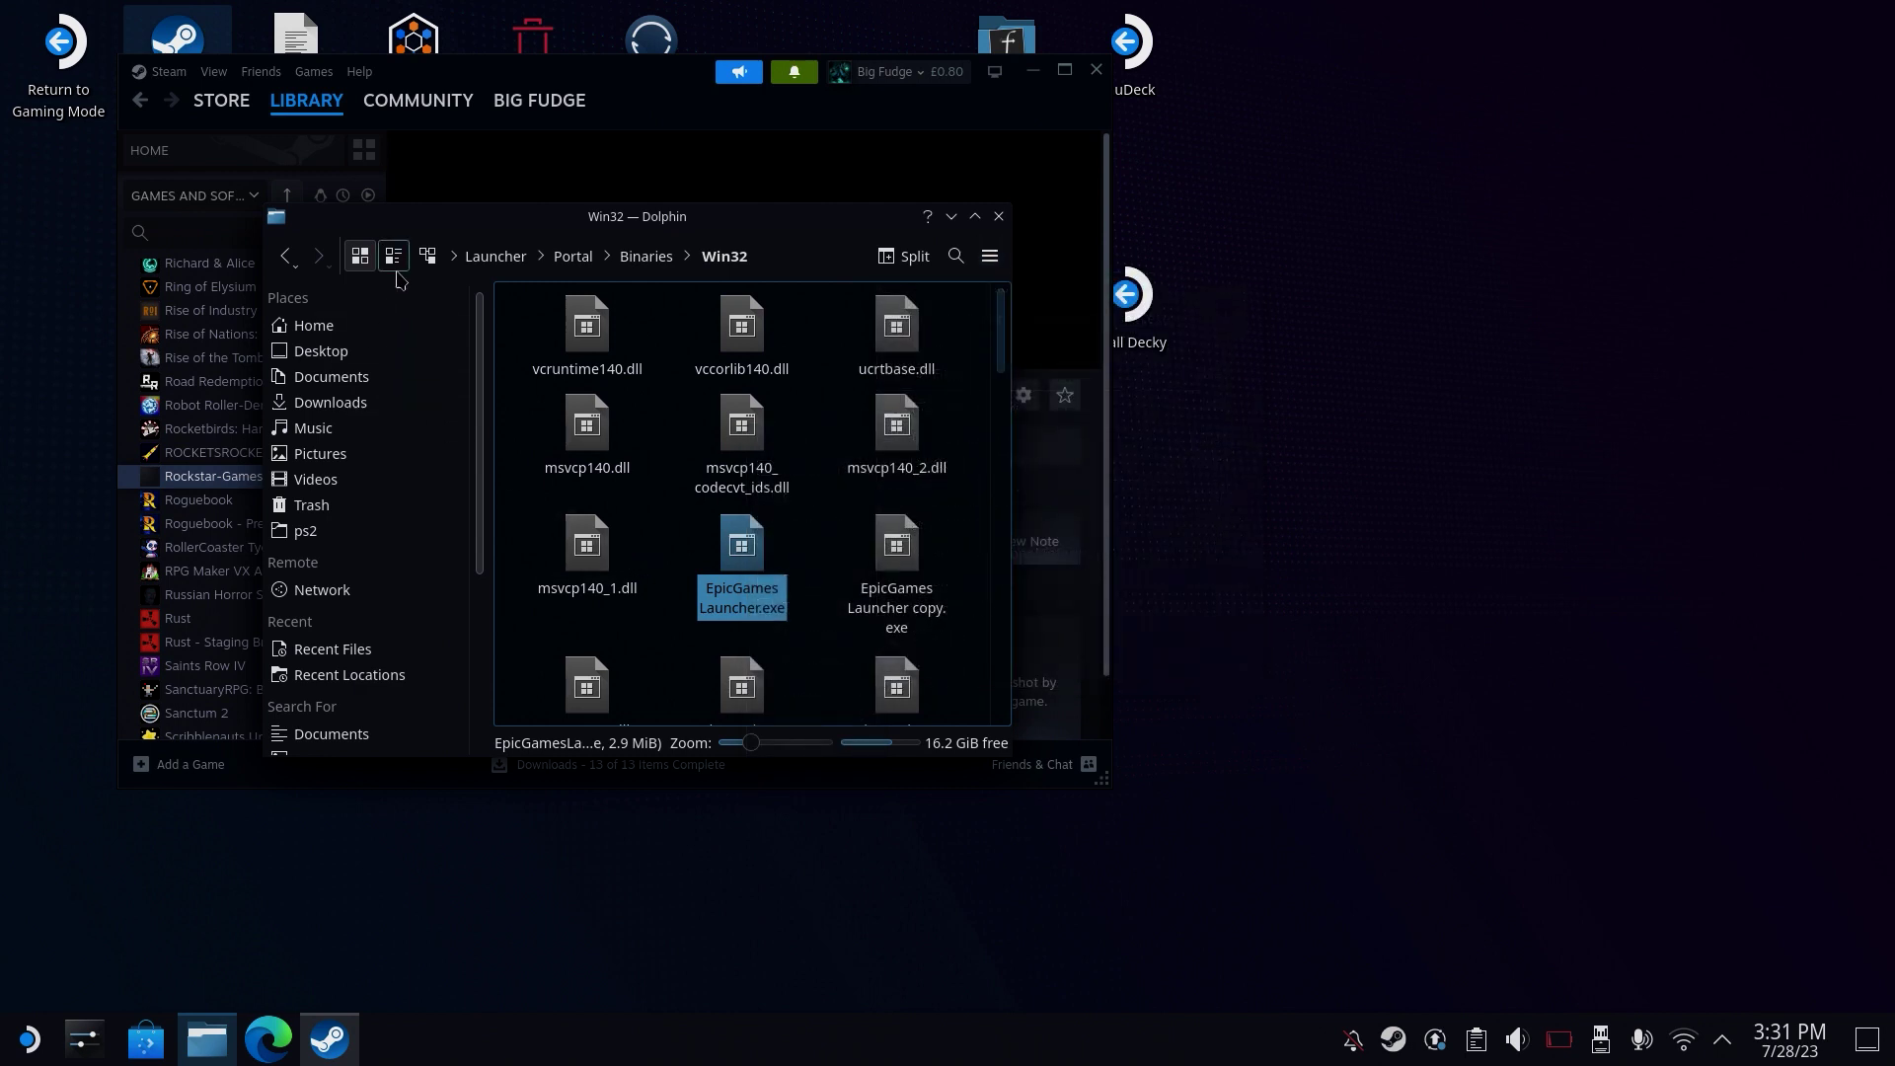
left_click(456, 255)
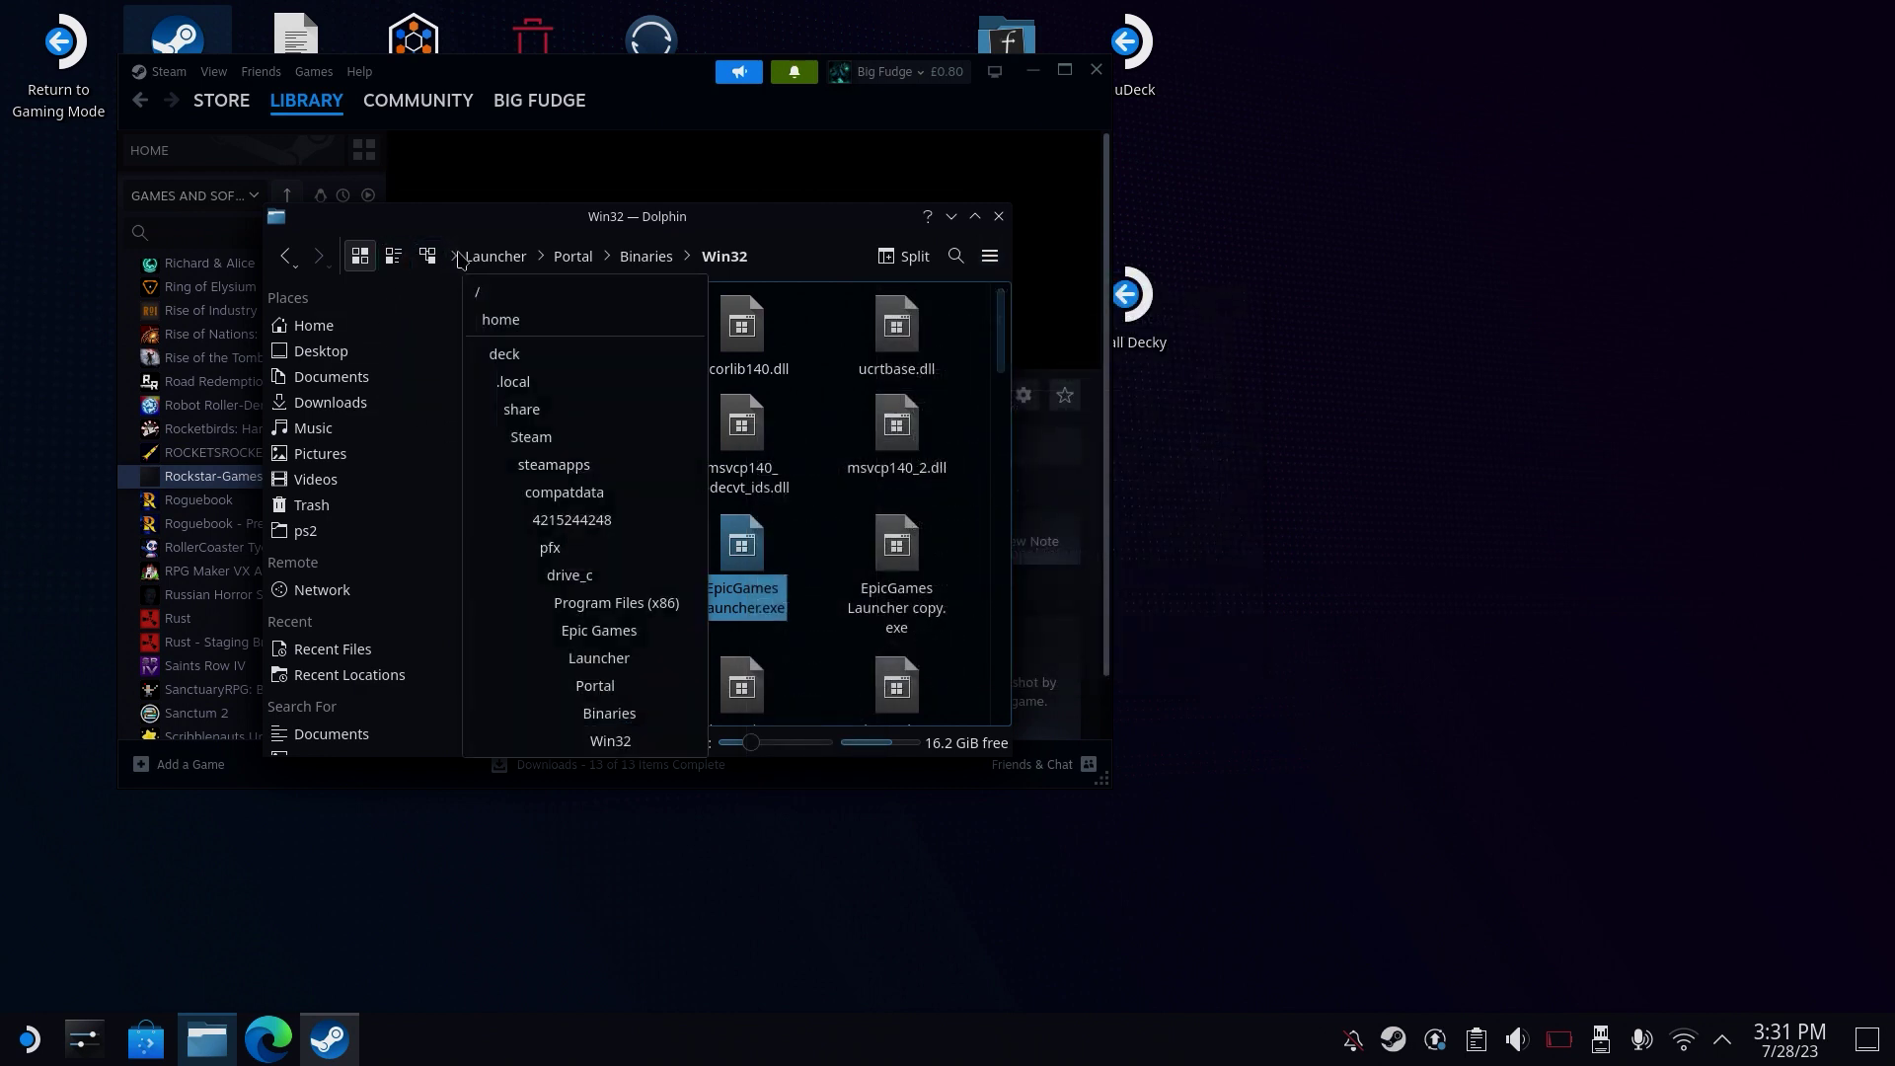
left_click(603, 494)
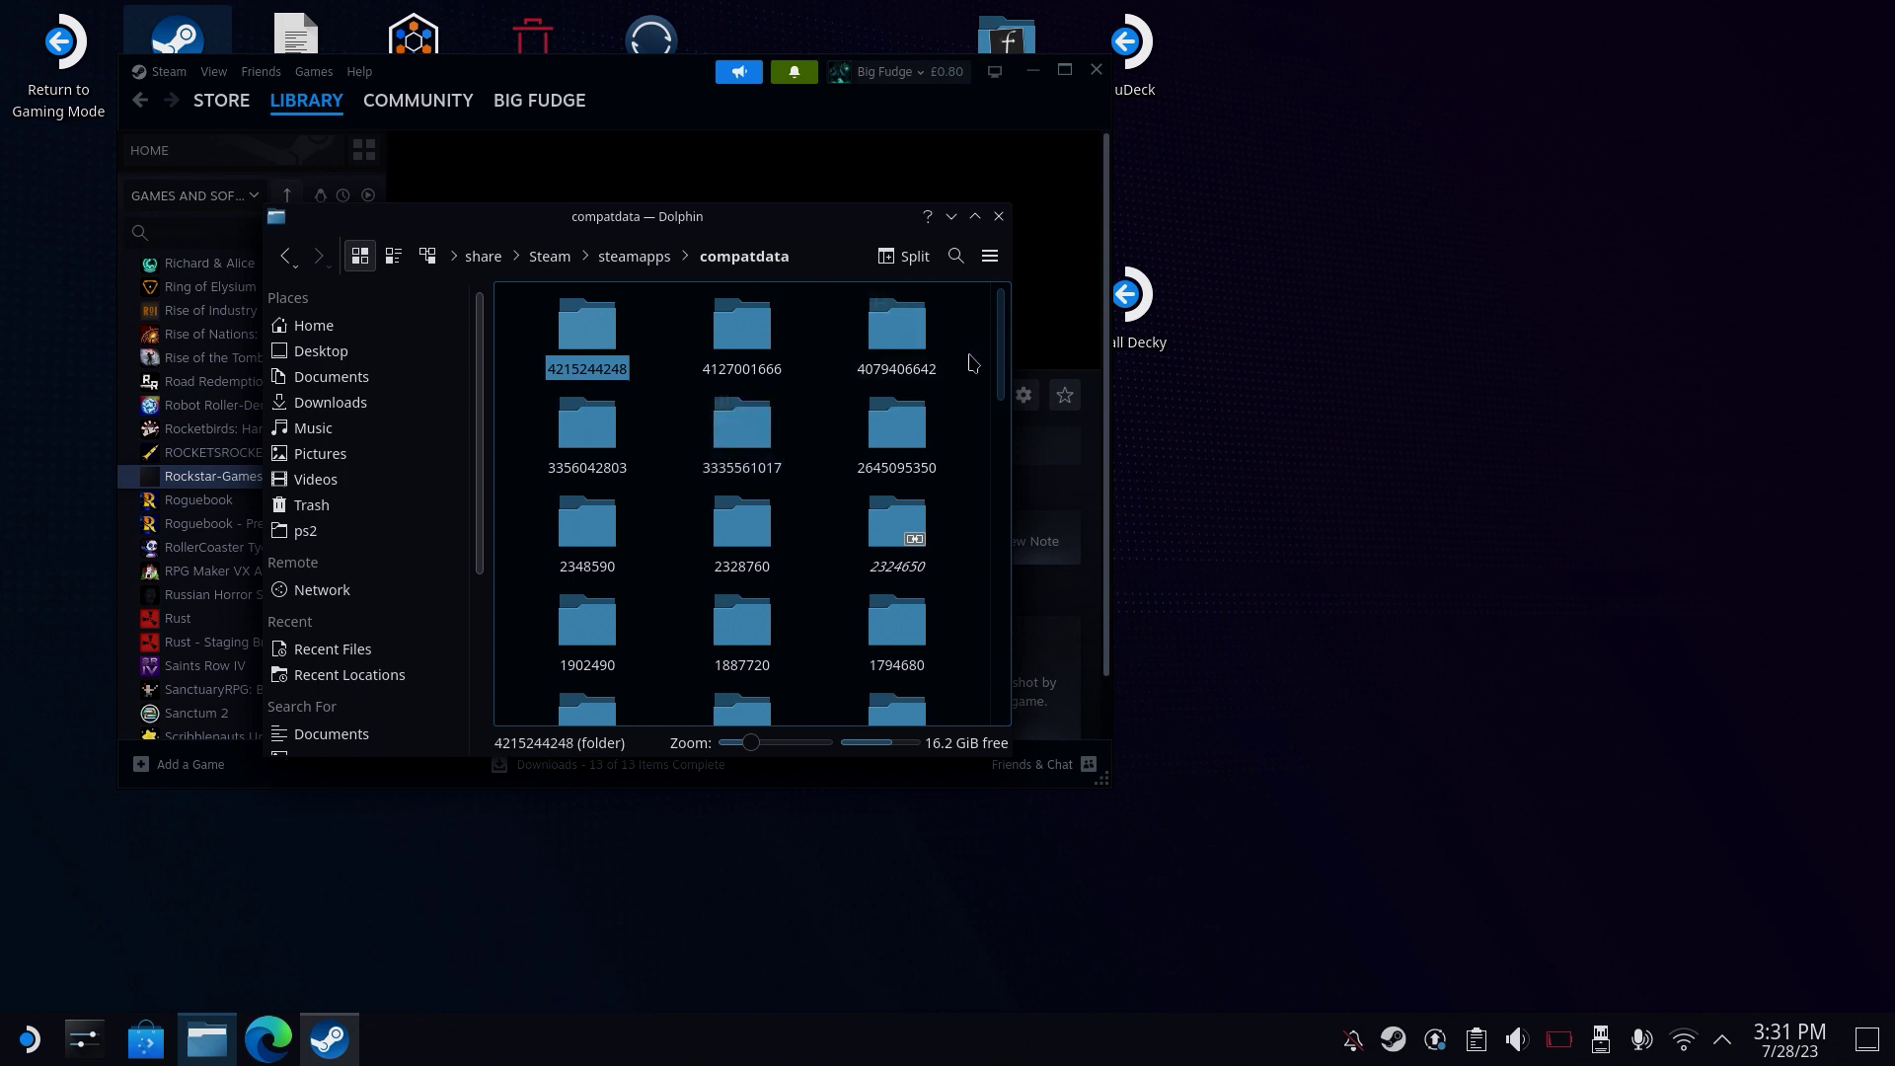
Sort the compatdata folders by creation date, and check that the newest are listed first.
right_click(968, 358)
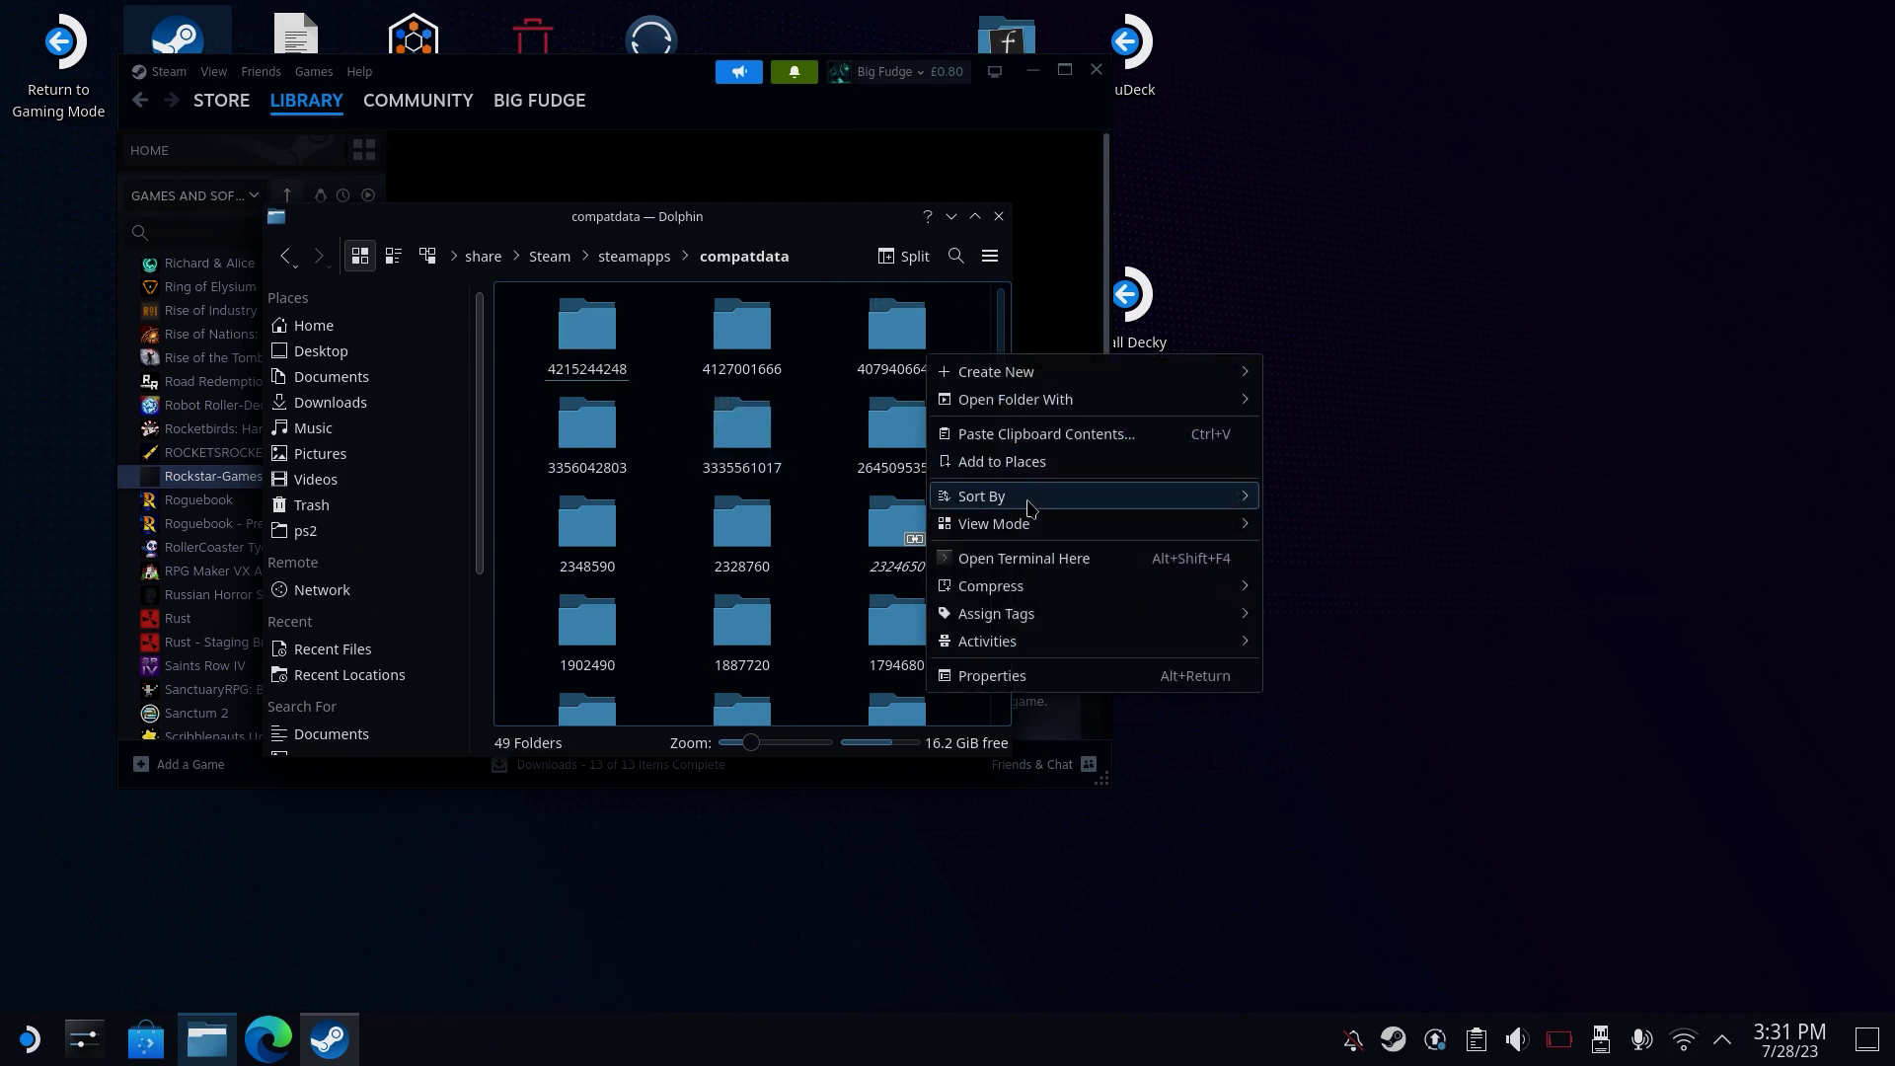
mouse_move(1031, 506)
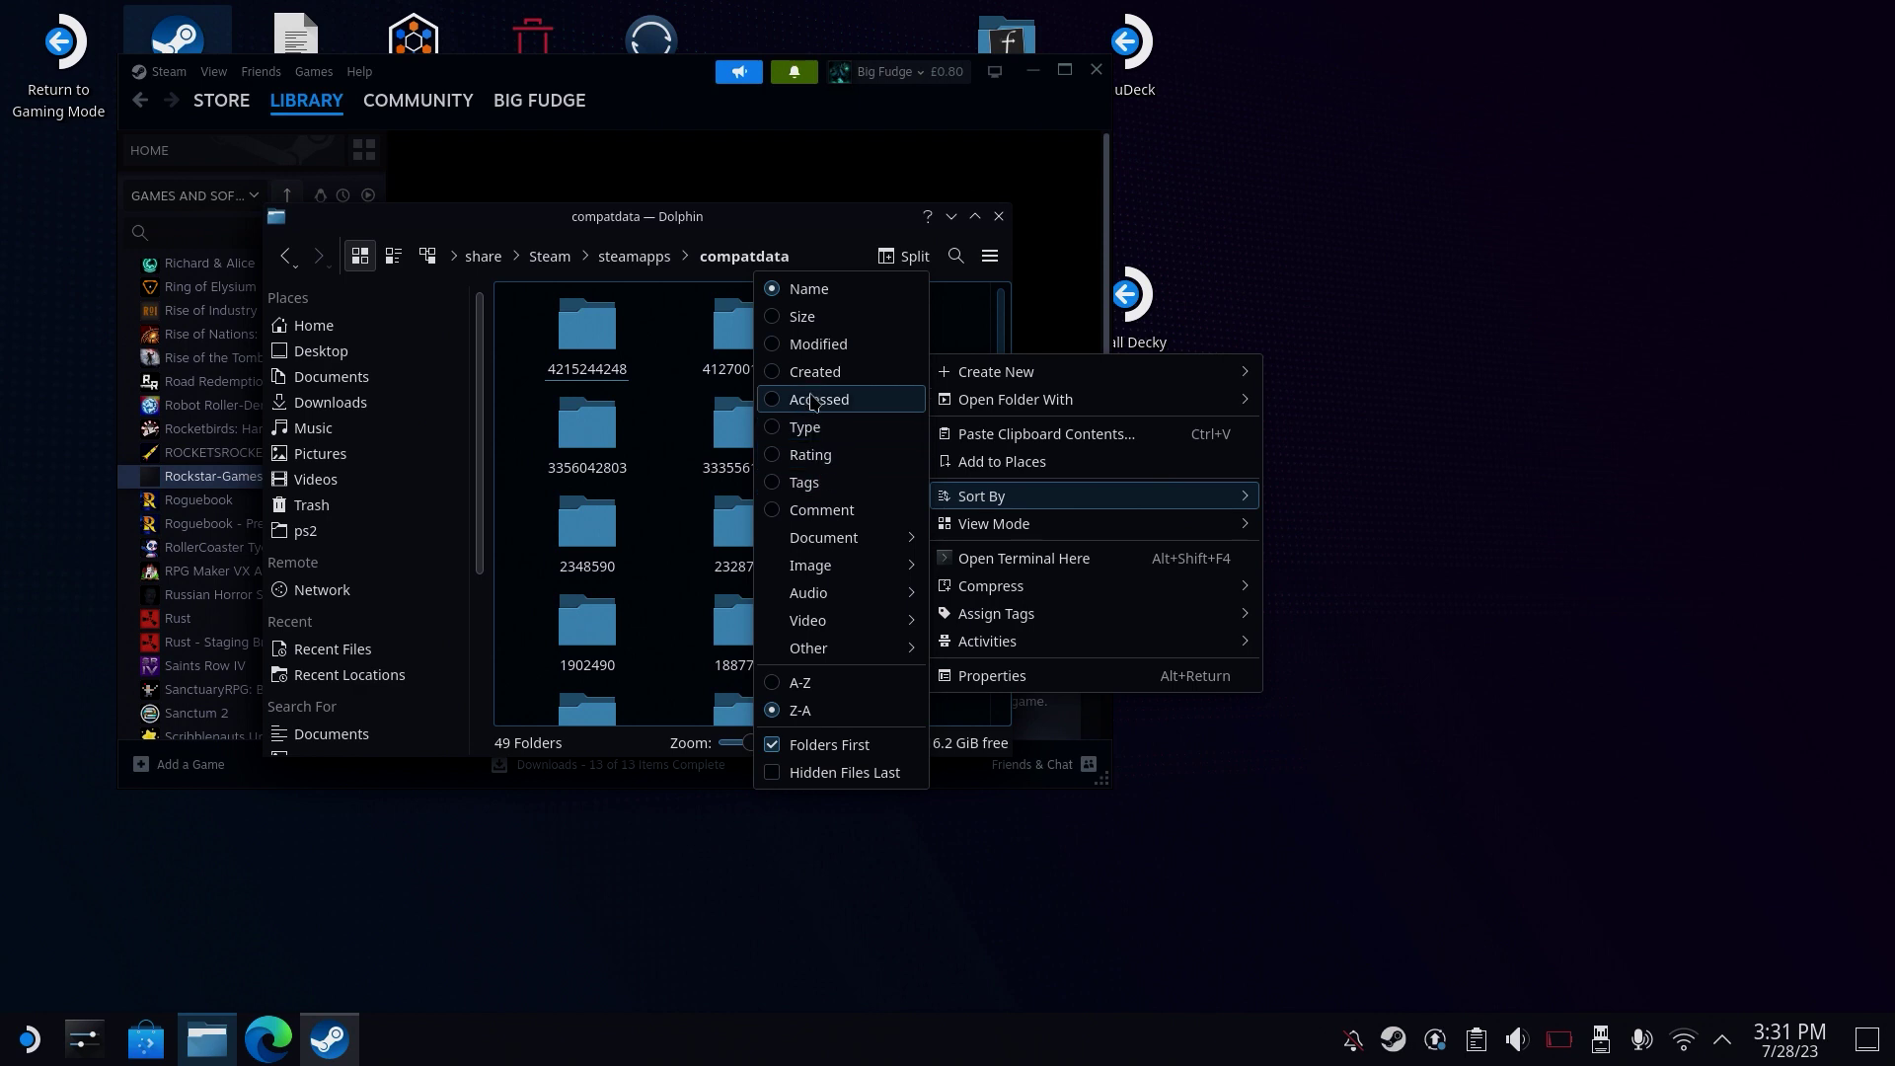
left_click(830, 383)
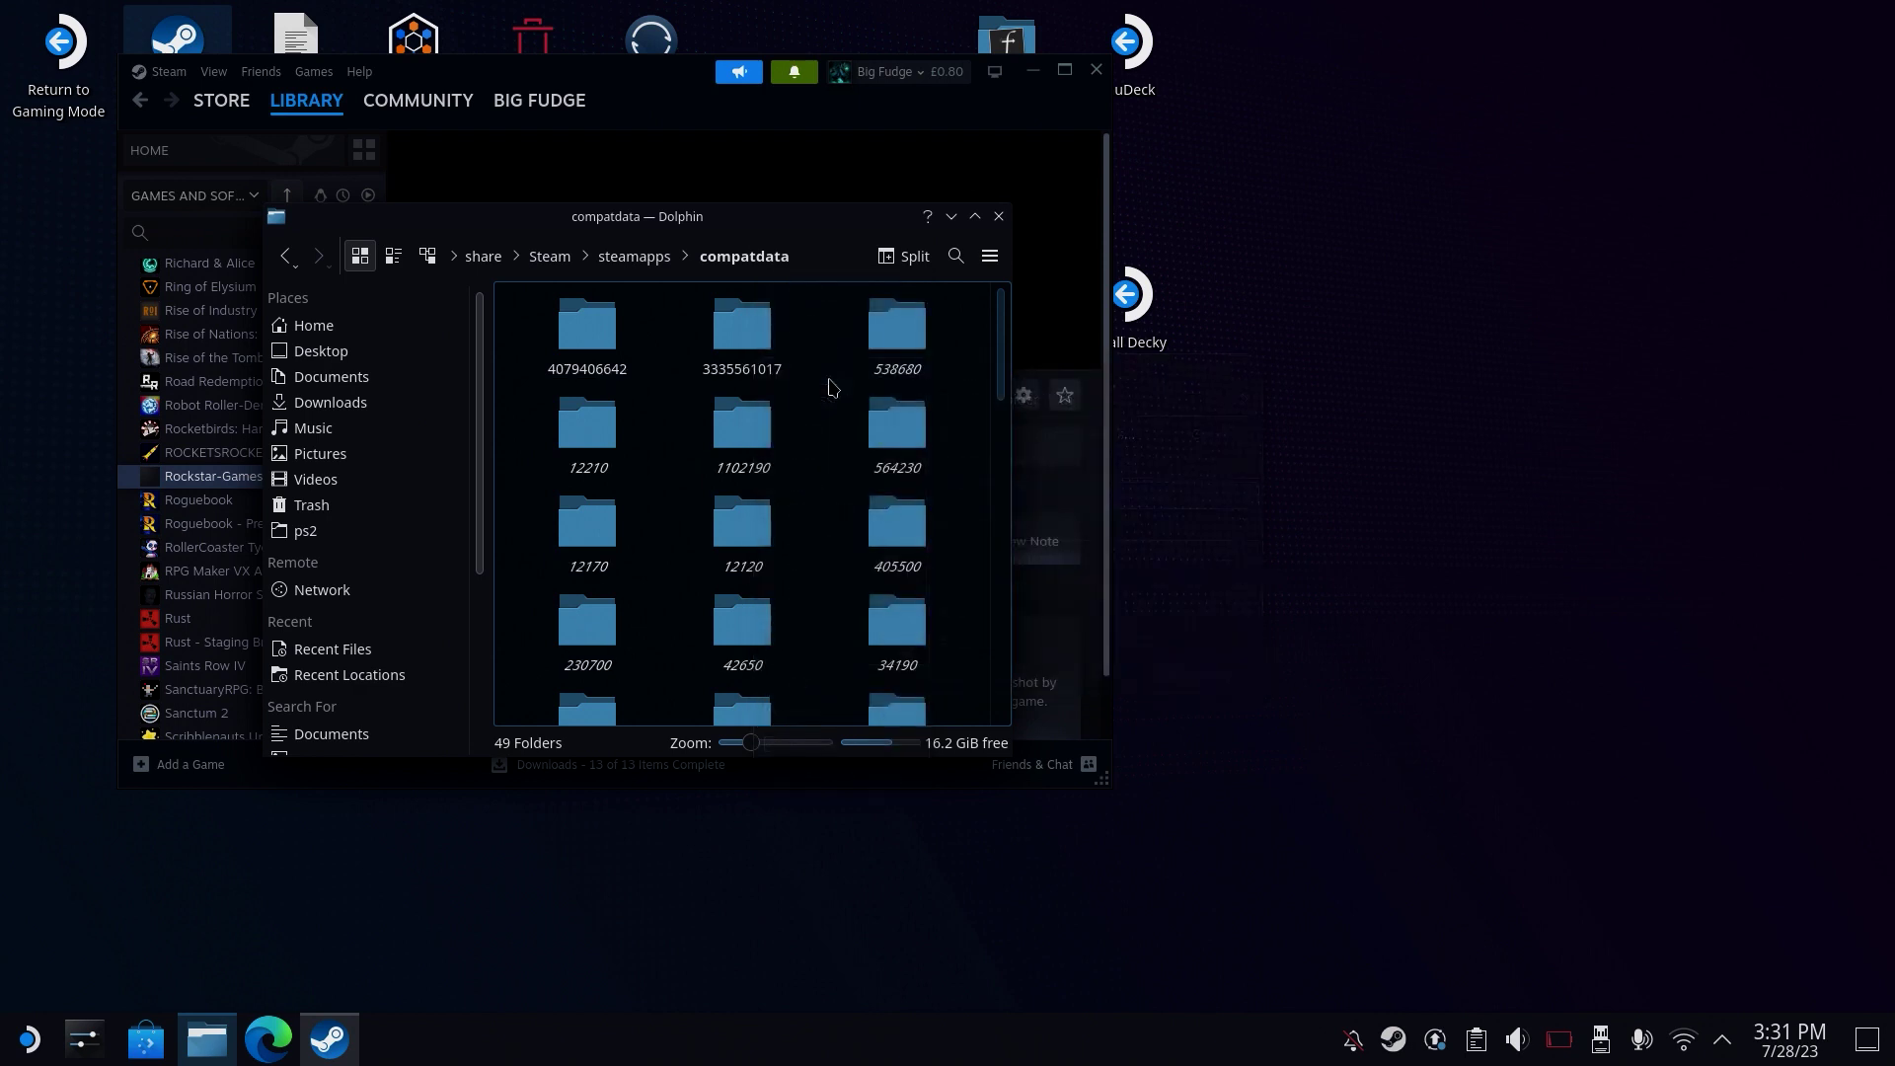
right_click(830, 387)
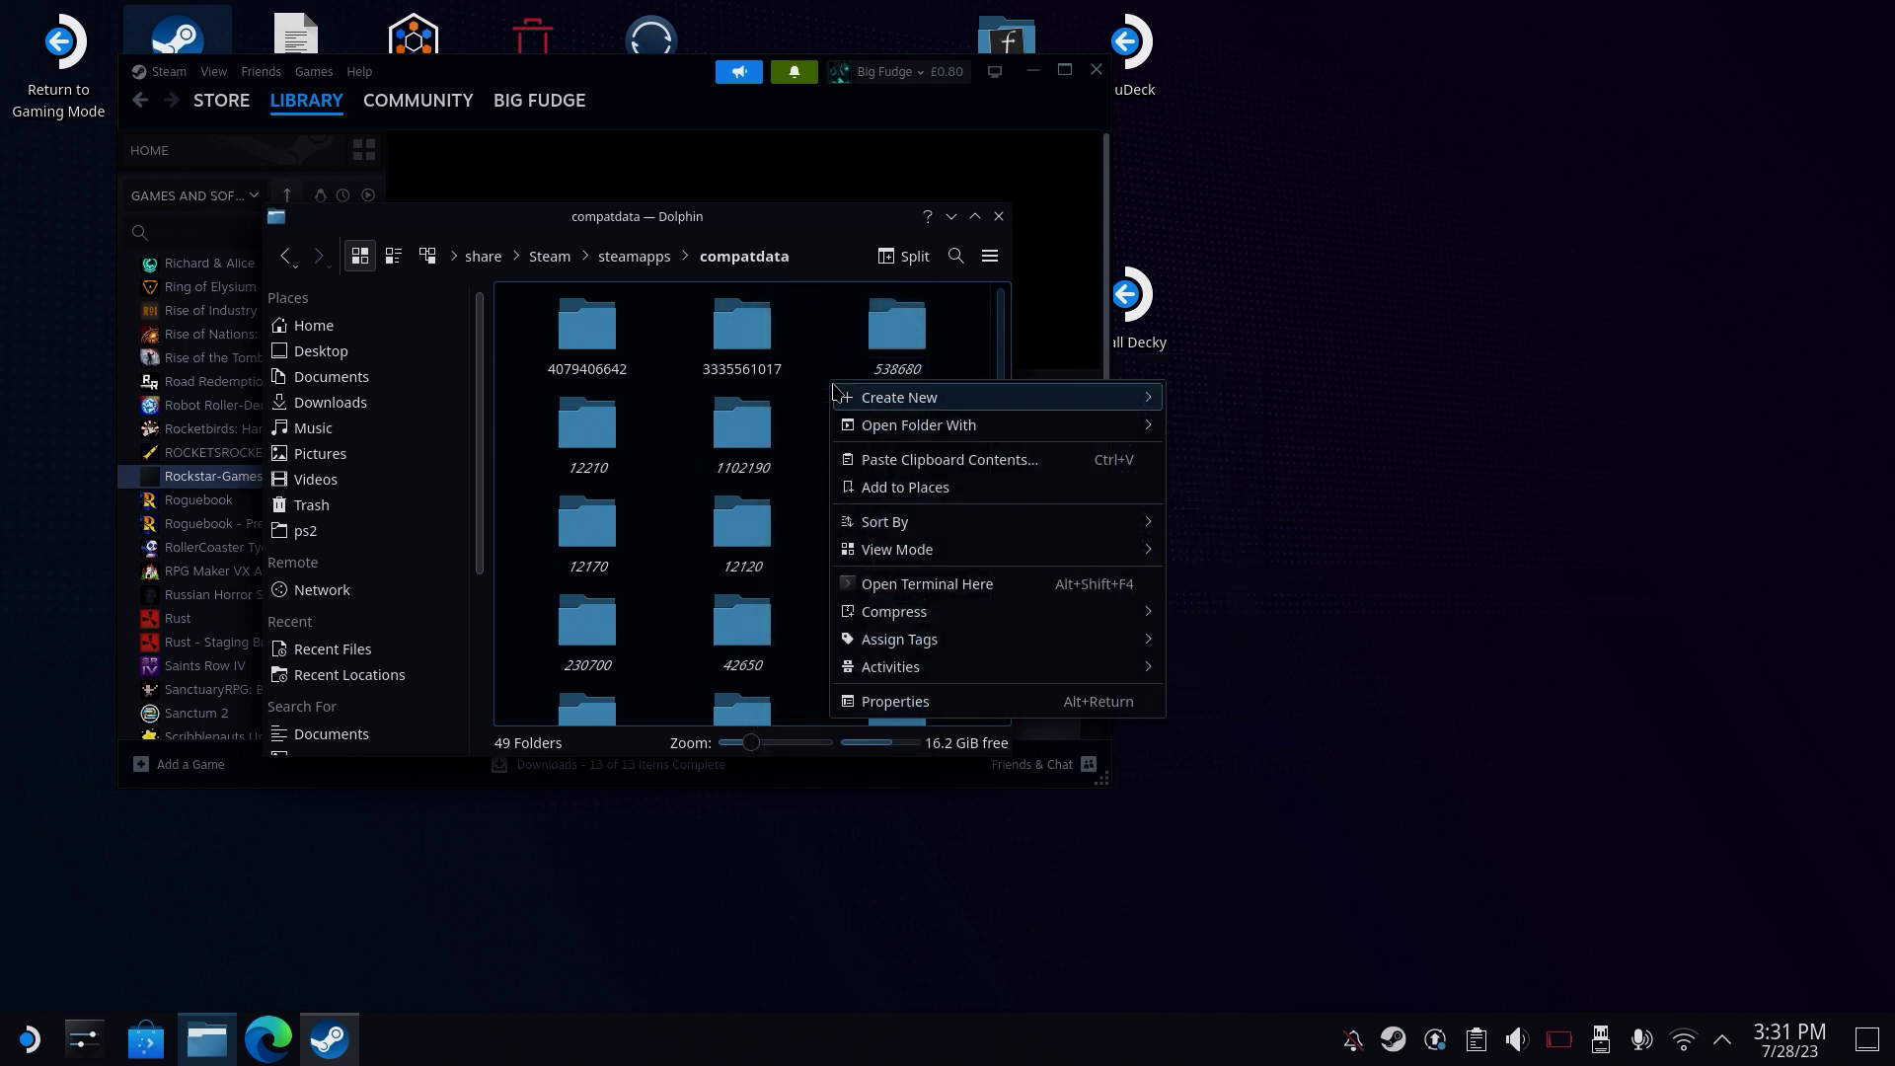
mouse_move(1002, 522)
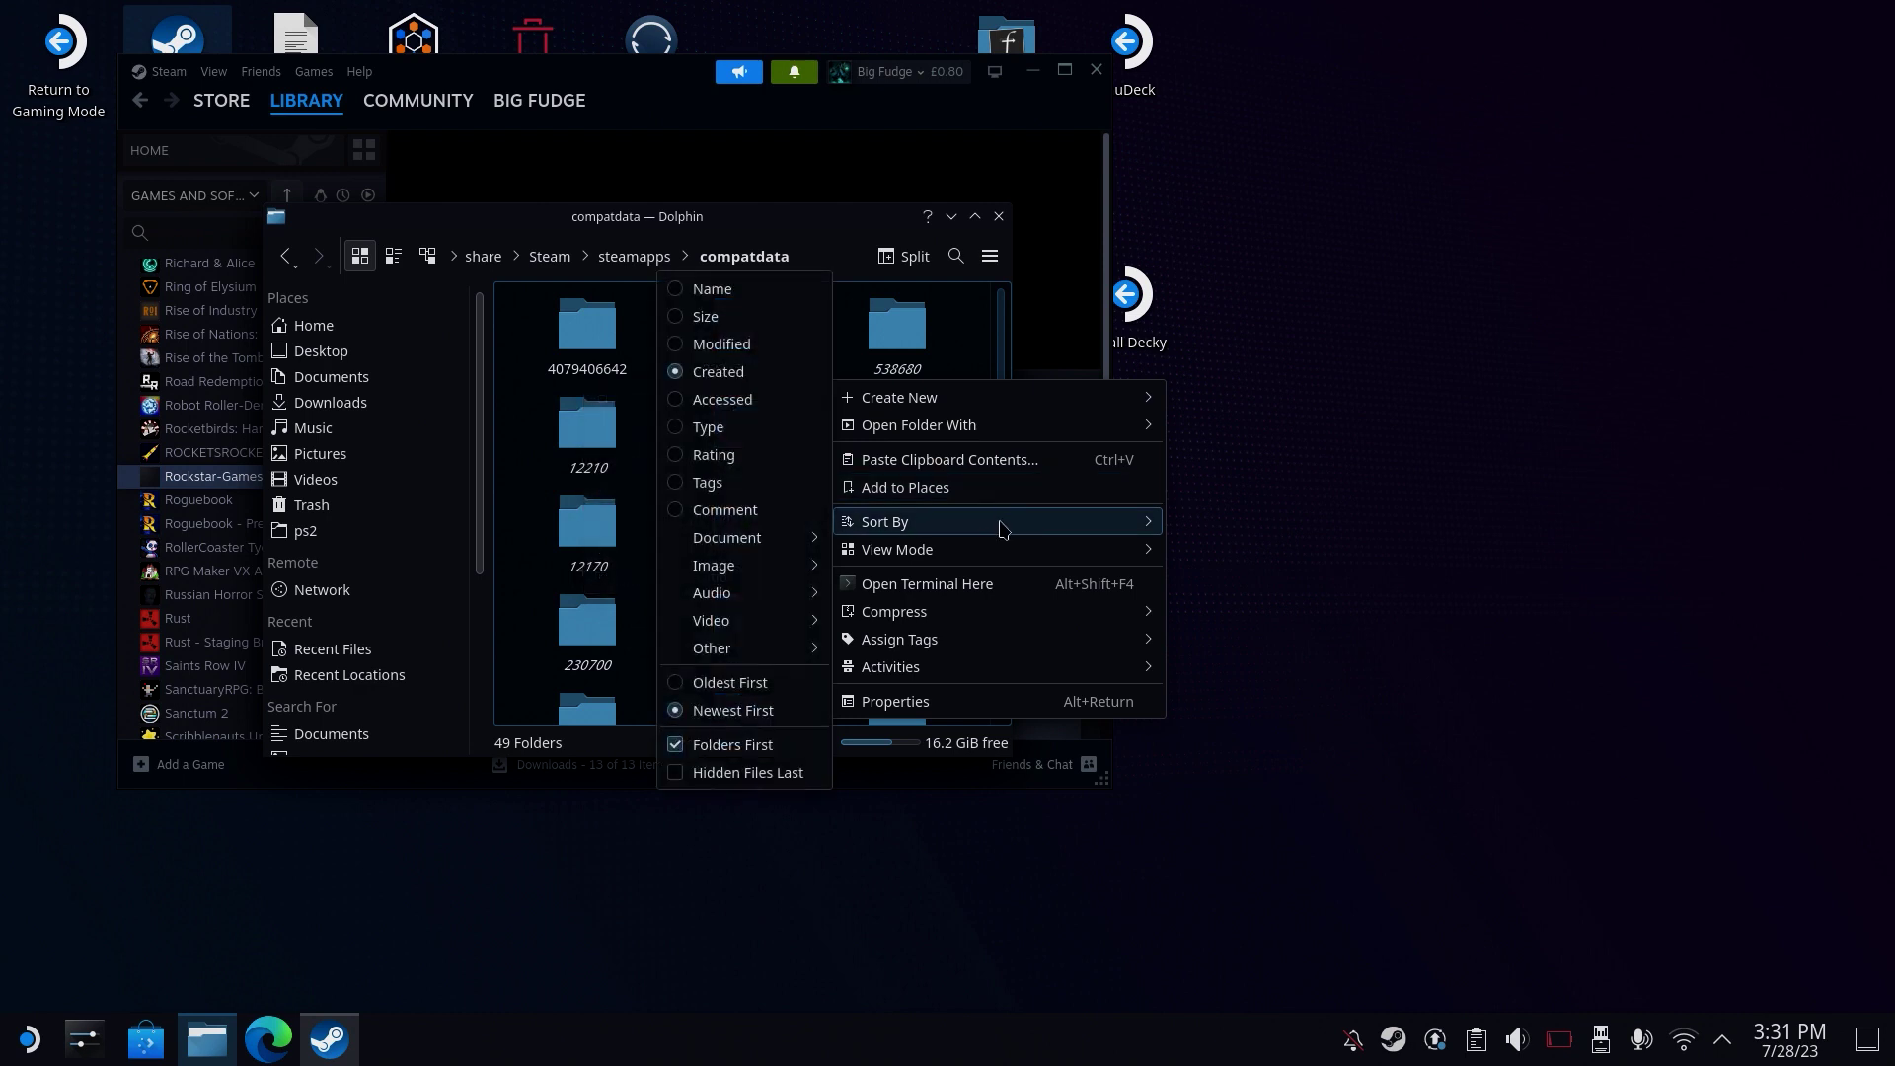
left_click(510, 483)
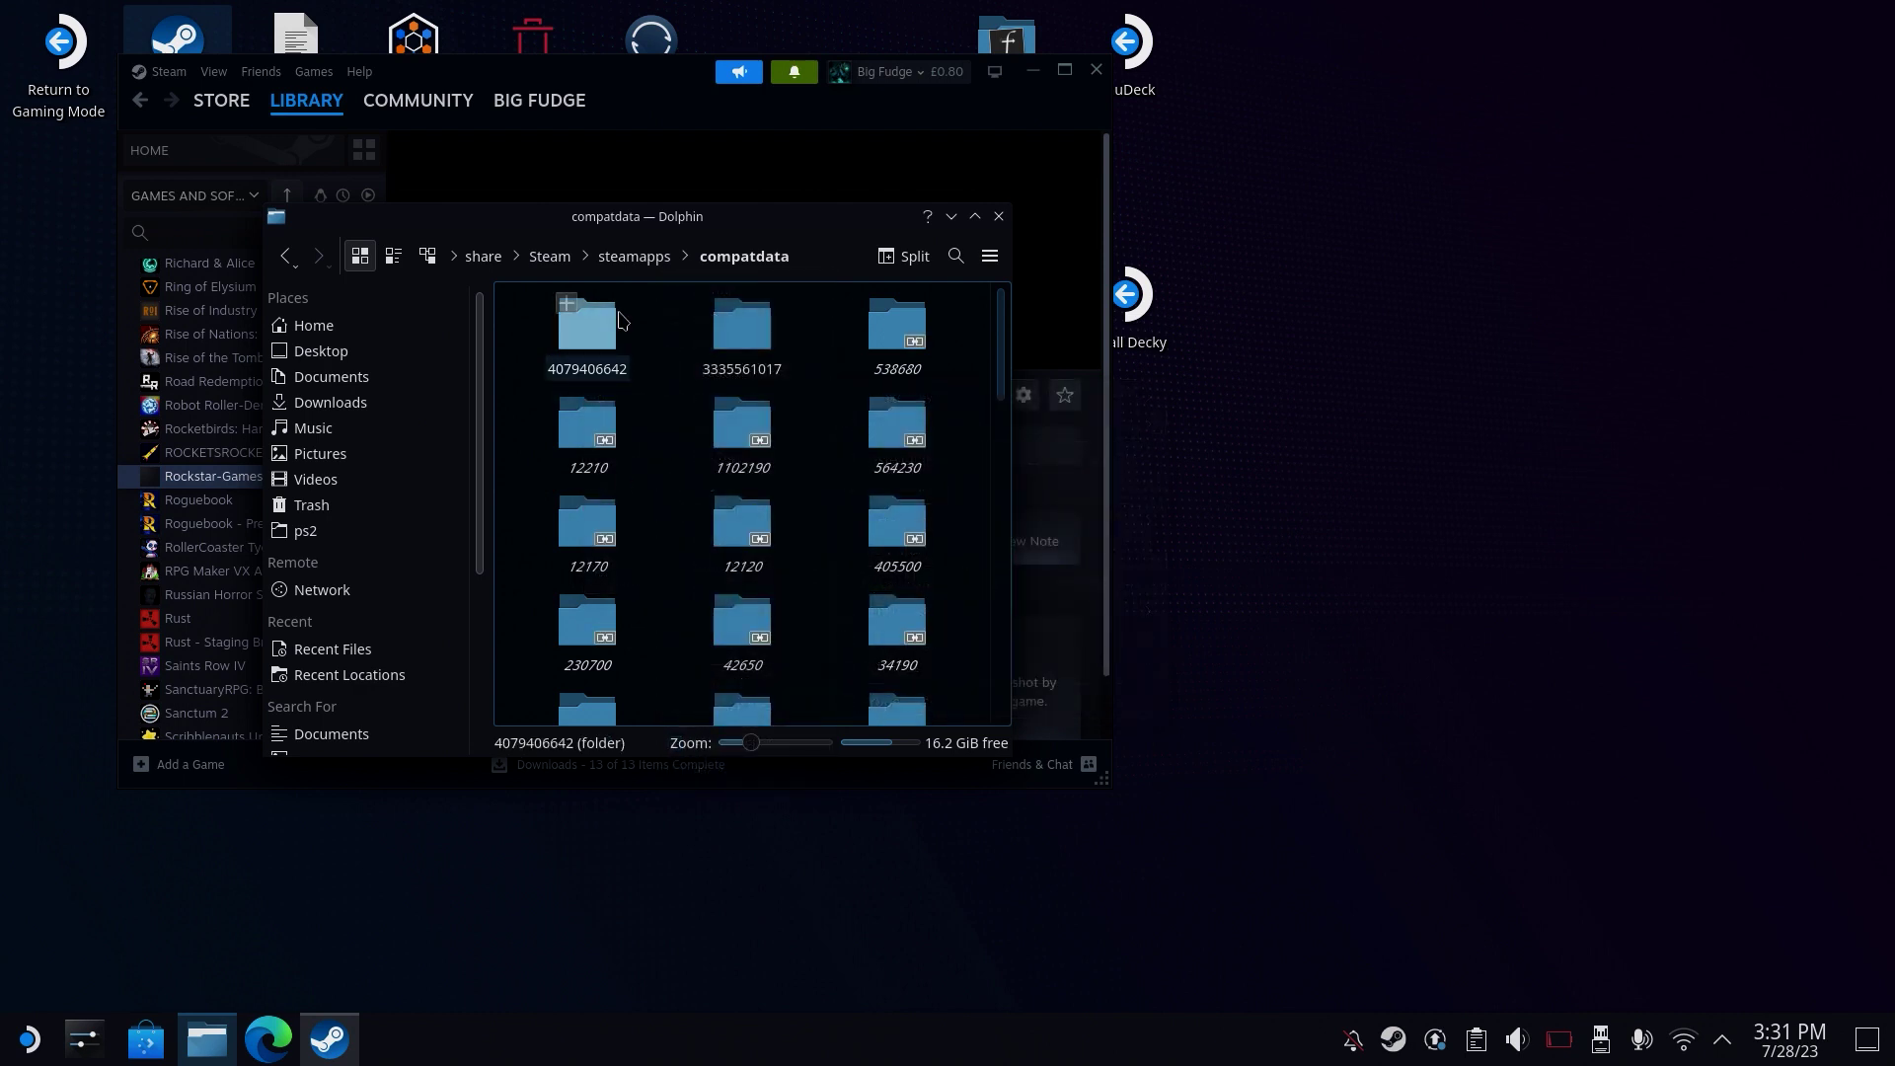
left_click(590, 342)
double_click(591, 342)
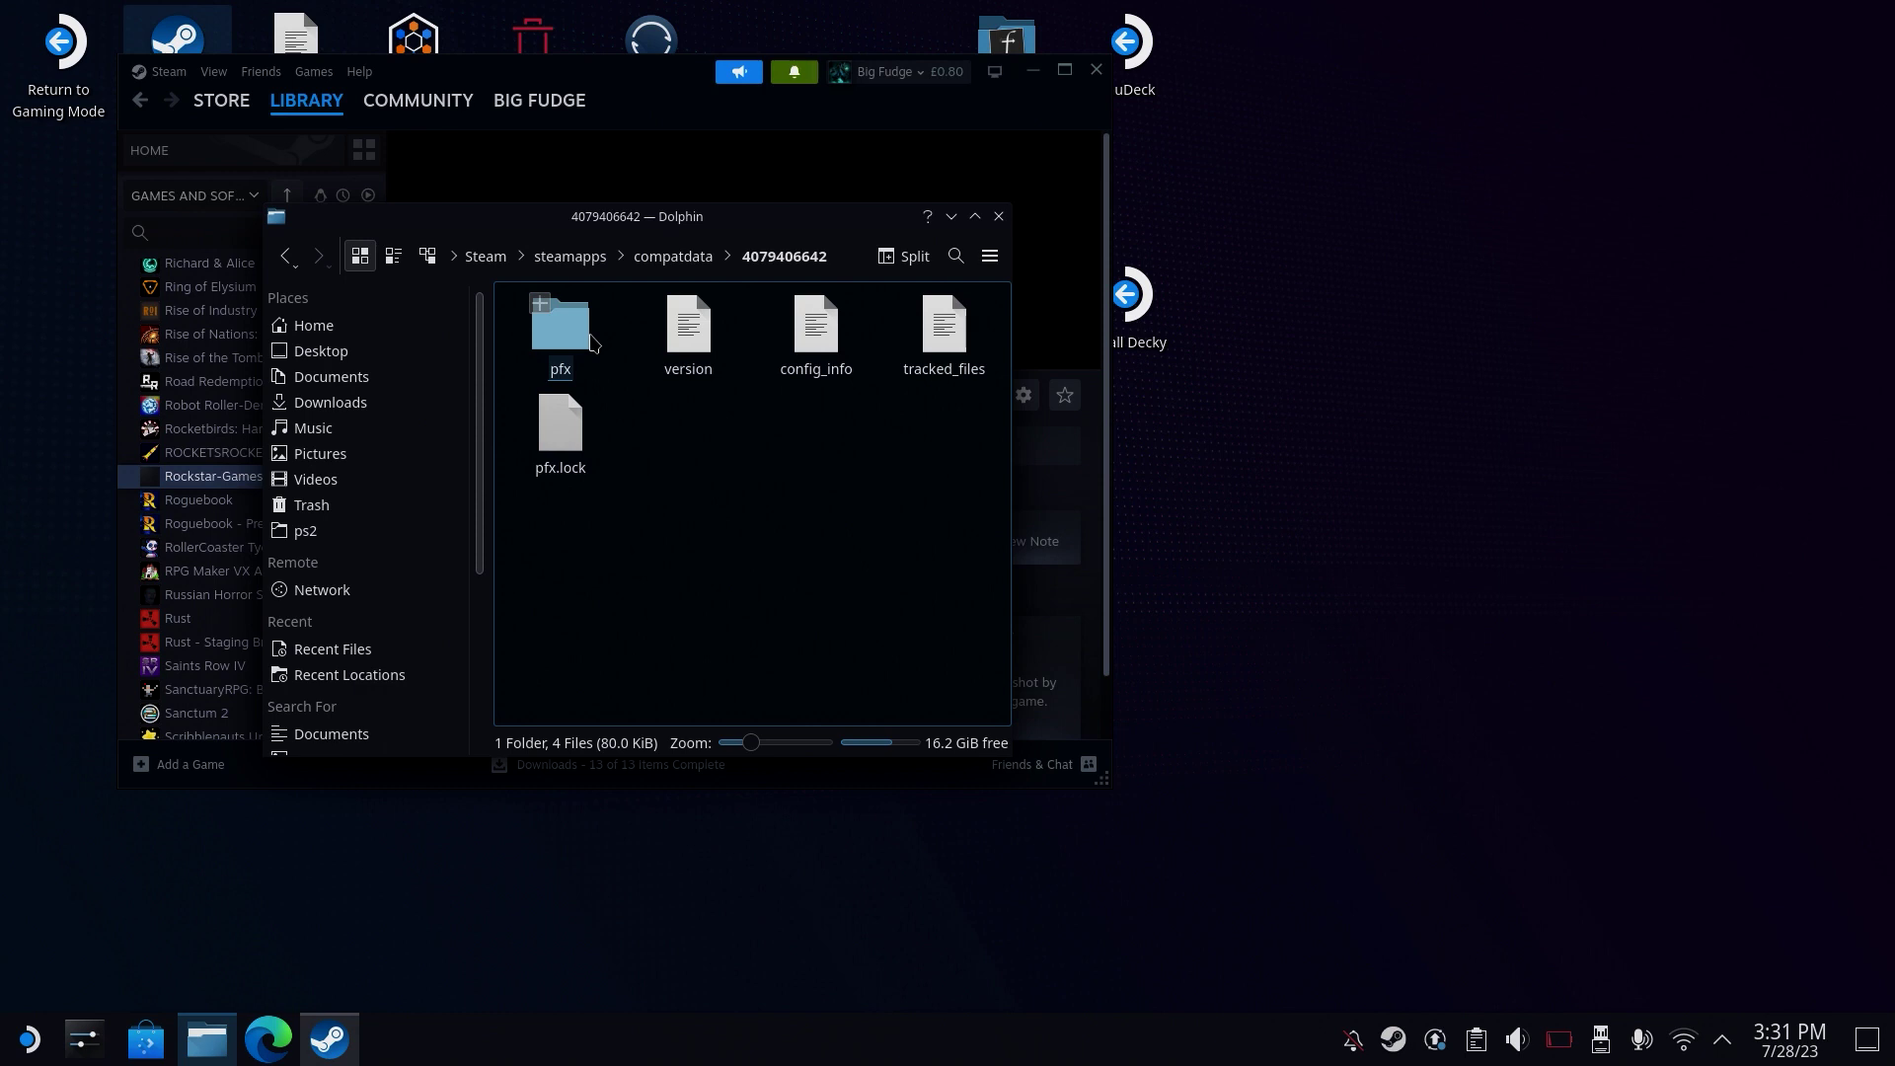
double_click(572, 359)
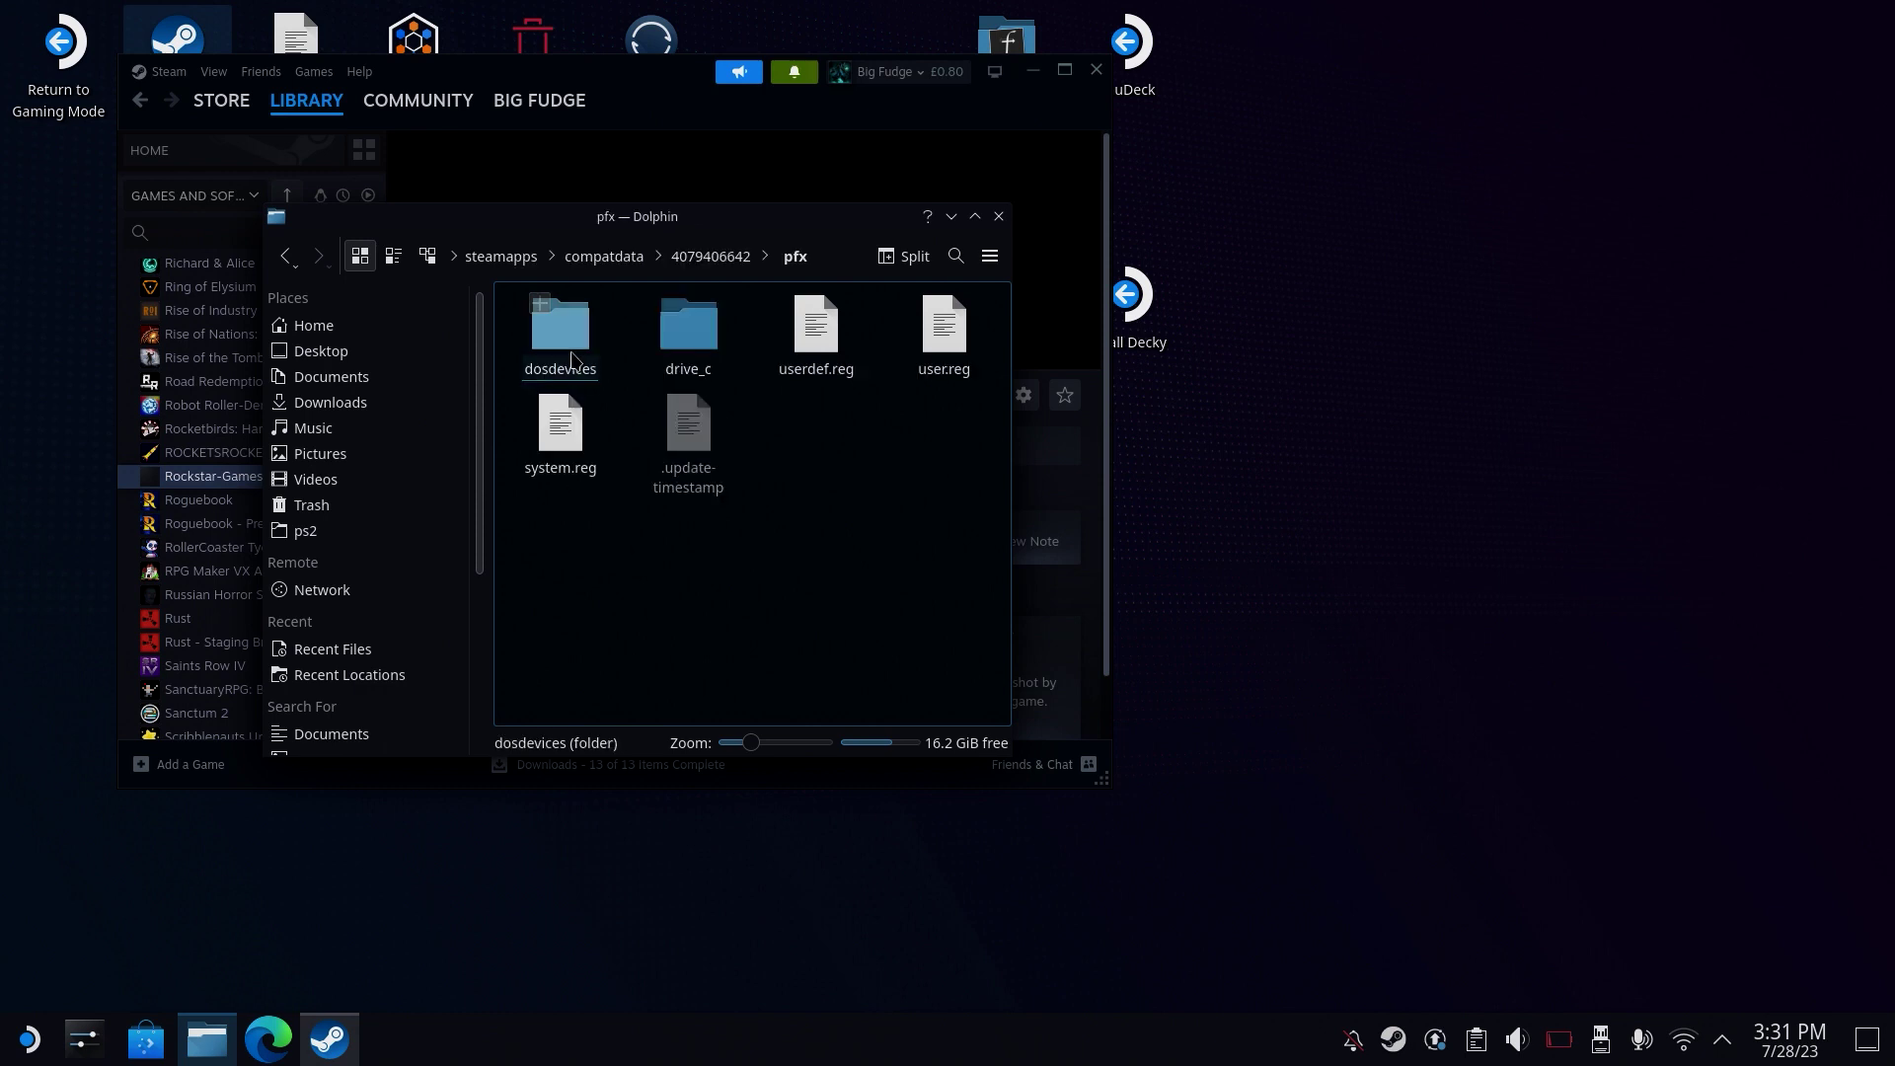
double_click(691, 327)
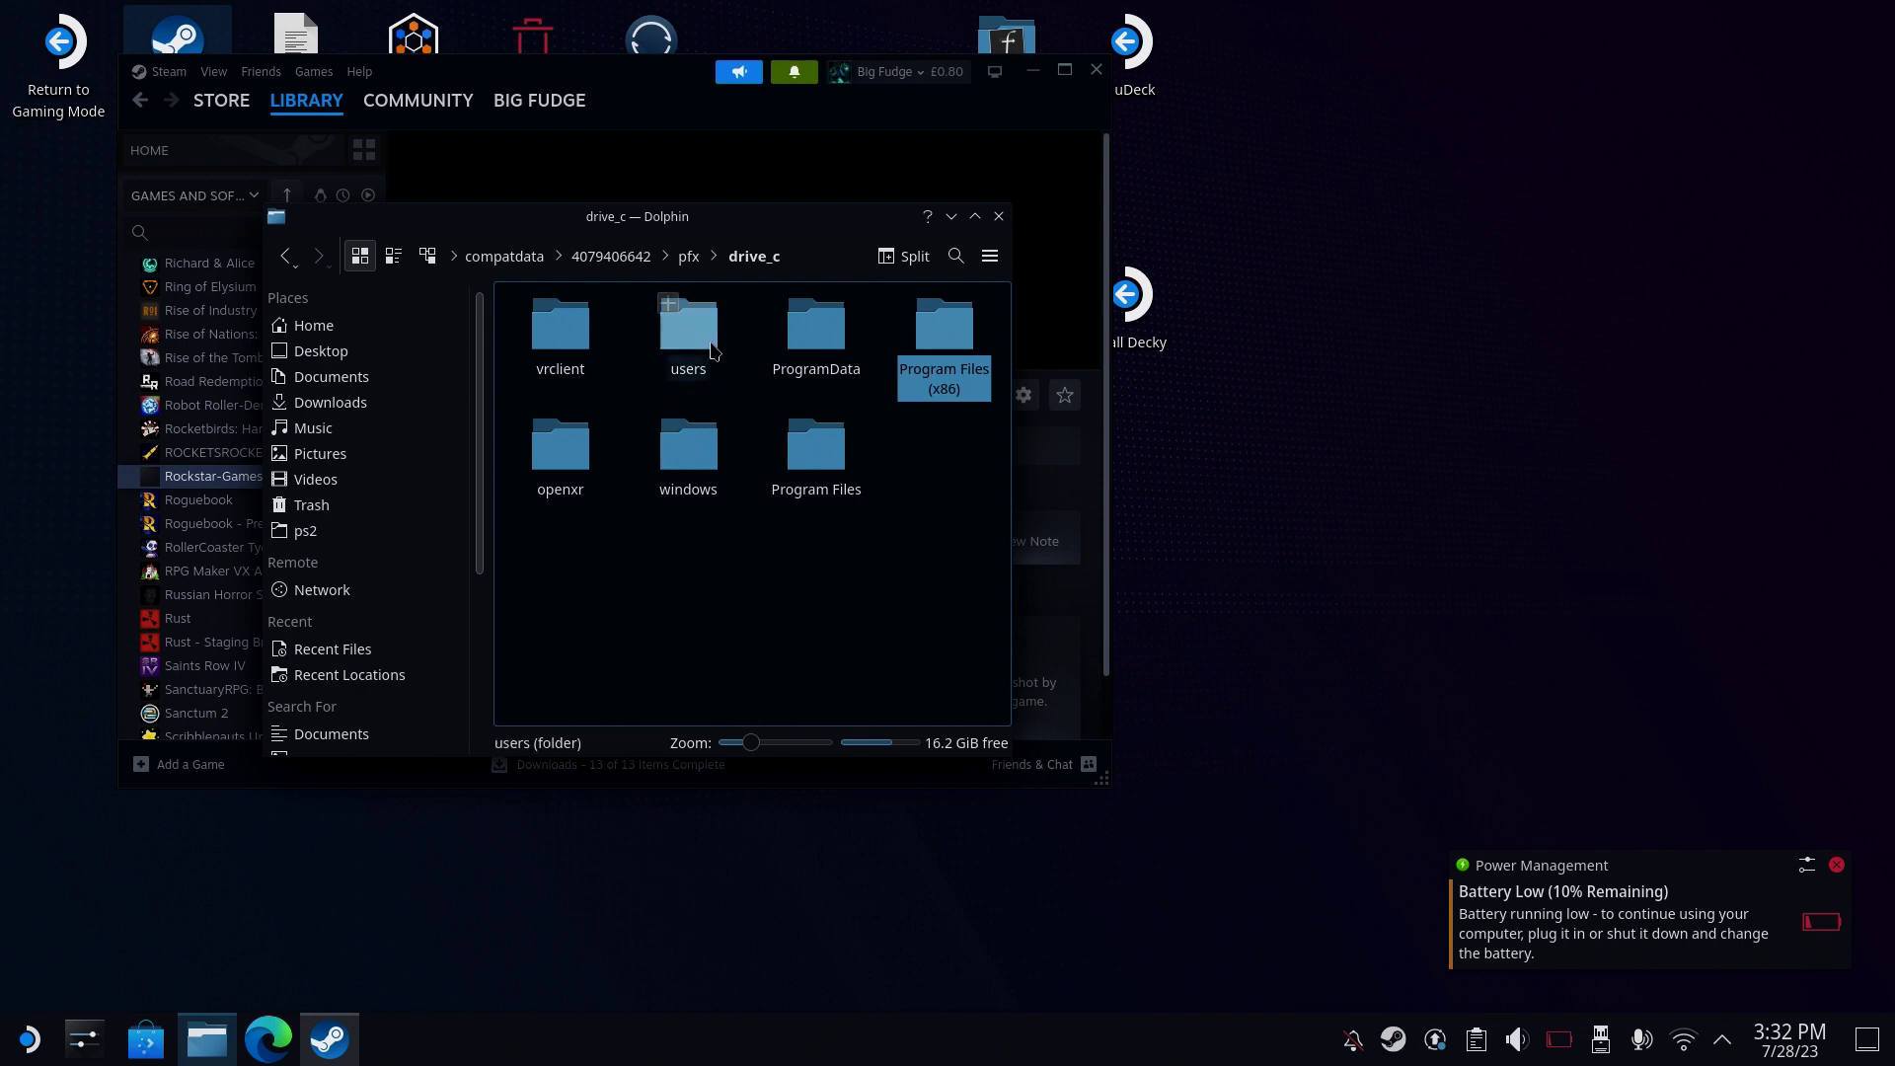
left_click(711, 347)
double_click(713, 349)
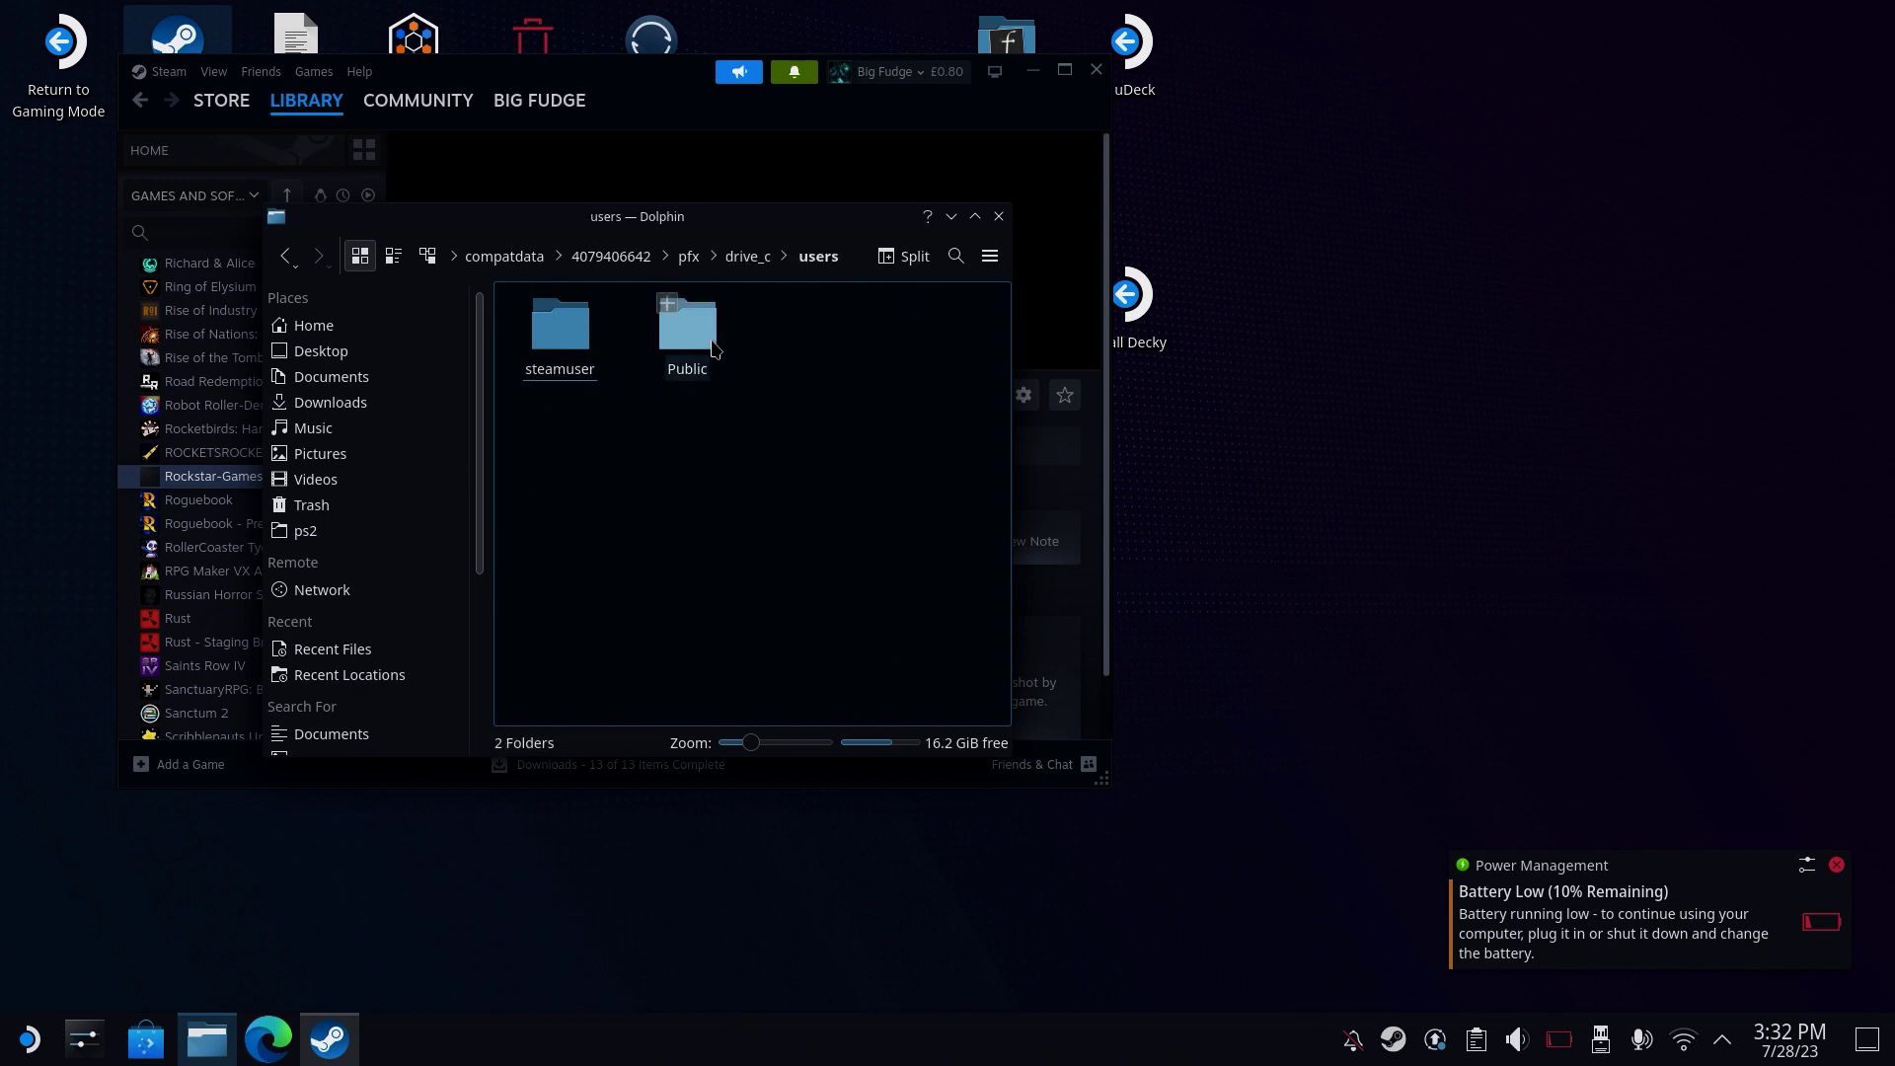
double_click(548, 341)
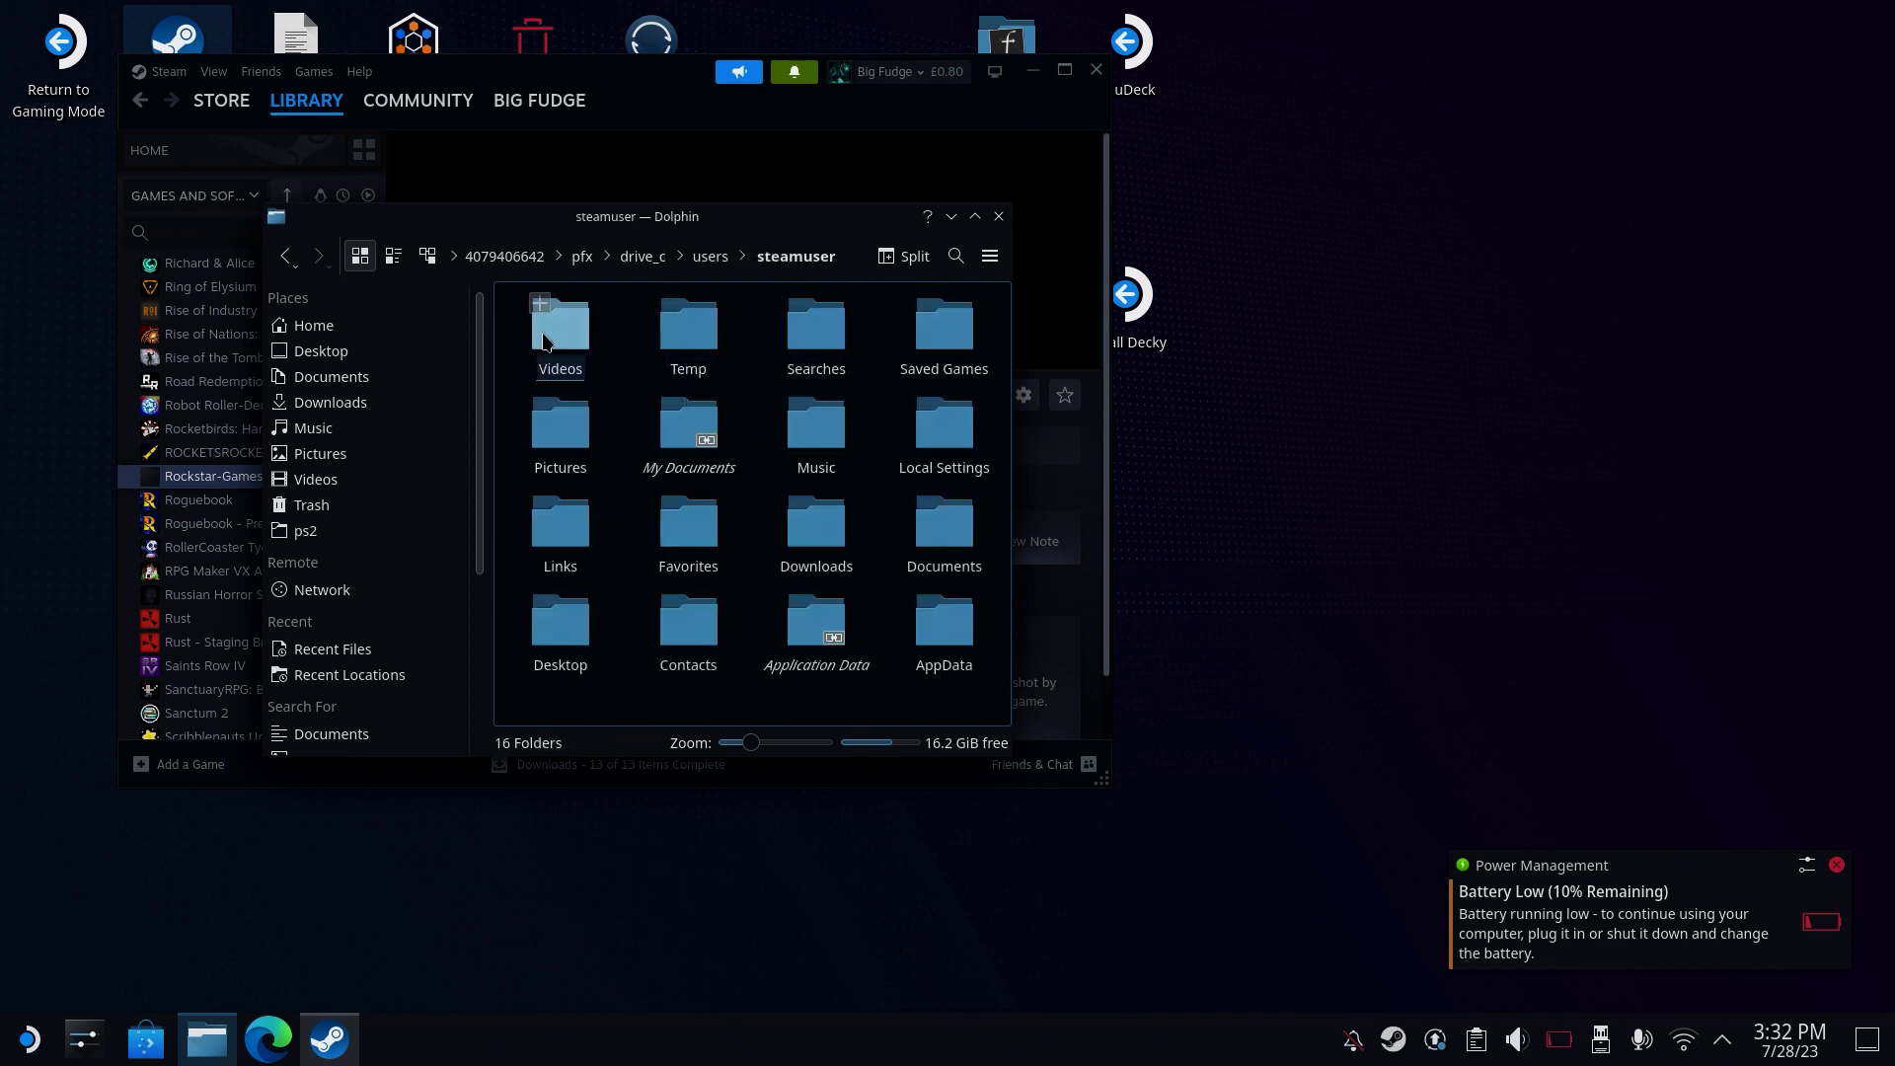
double_click(558, 627)
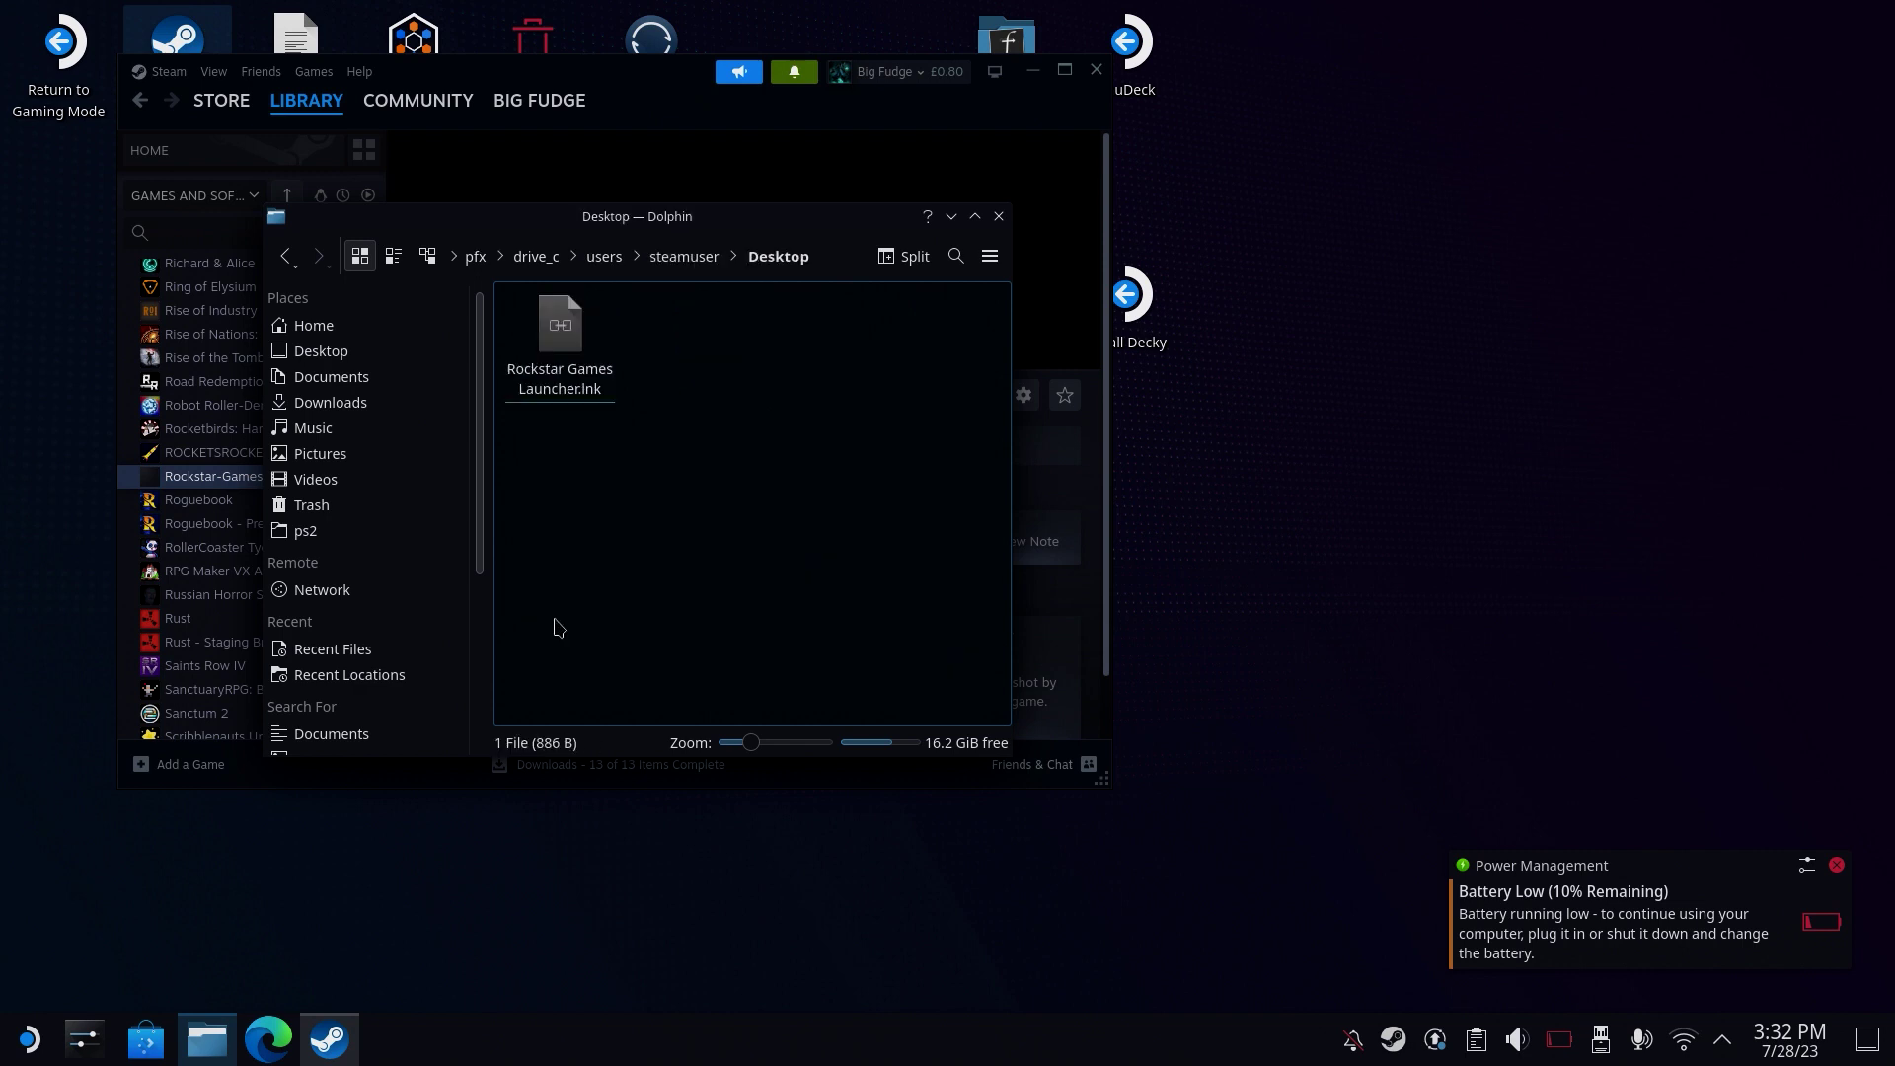
Copy the file location of Rockstar Games Launcher.lnk.
left_click(584, 364)
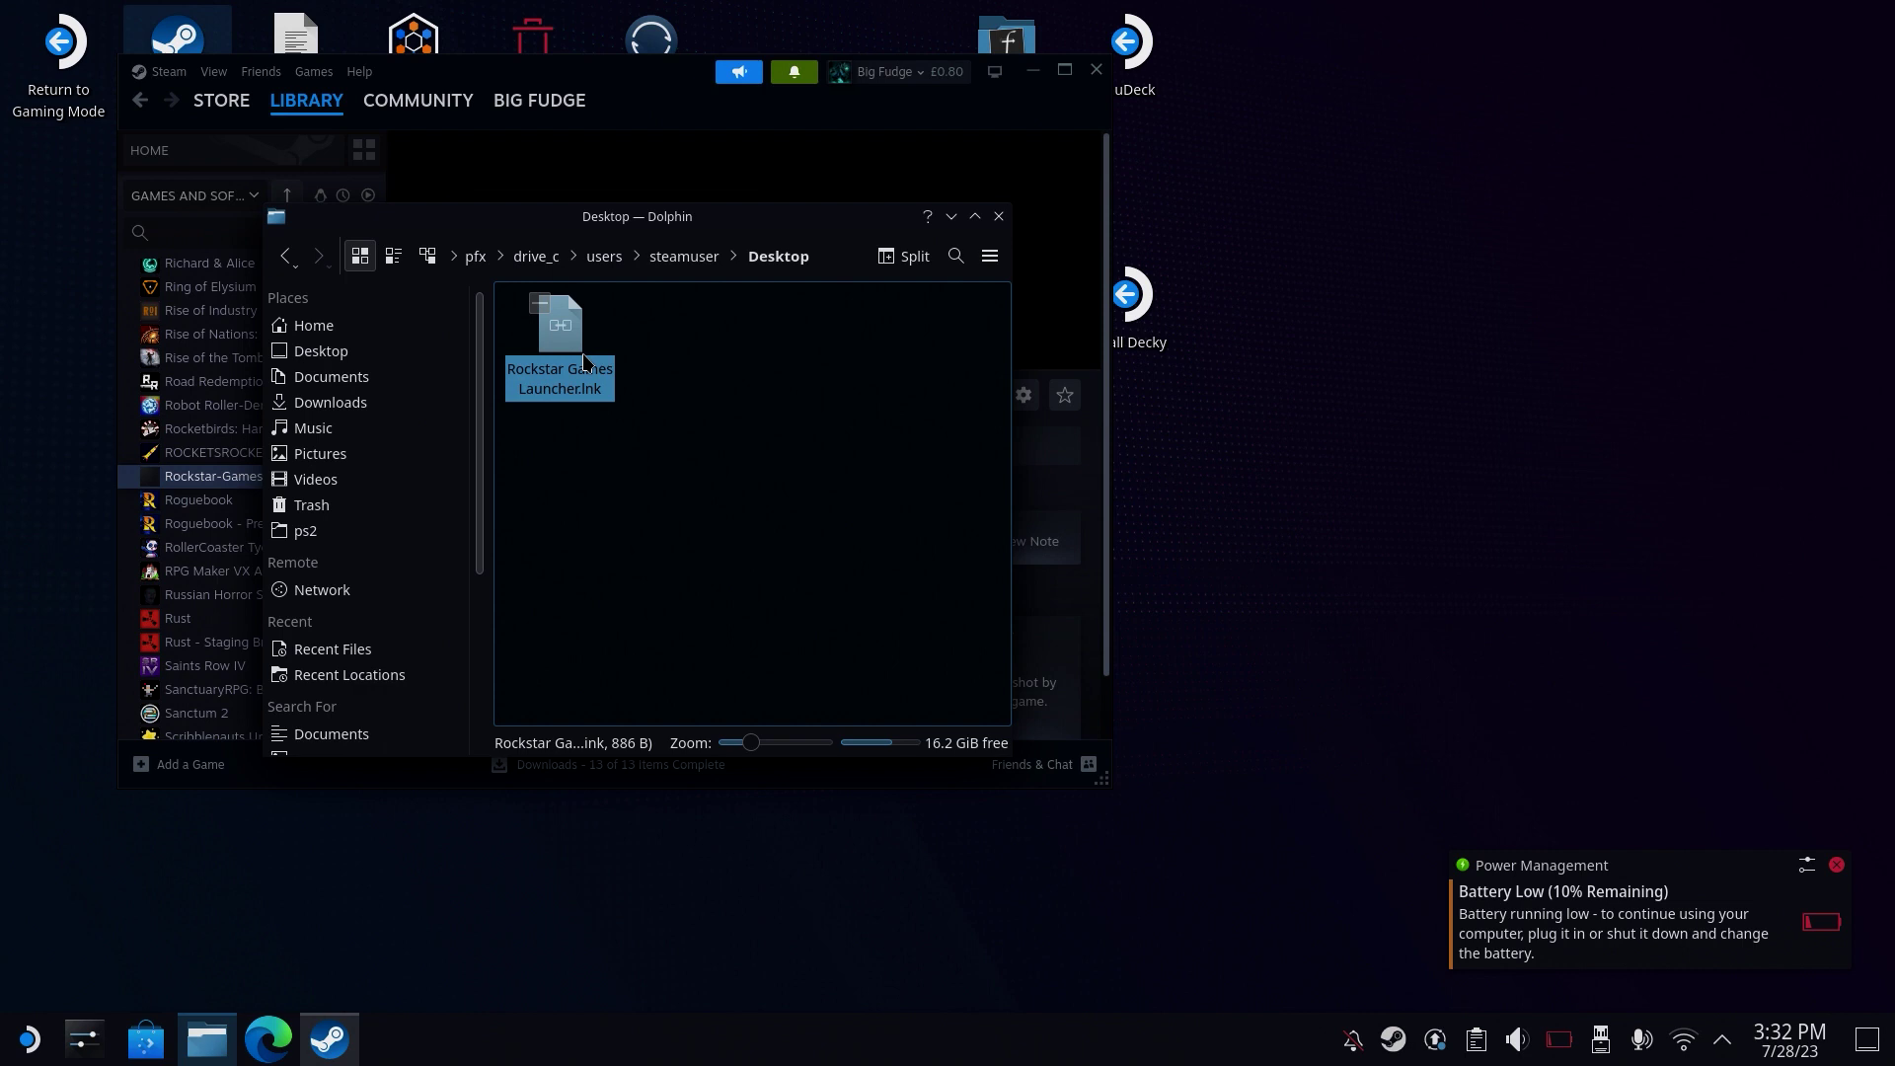
right_click(584, 364)
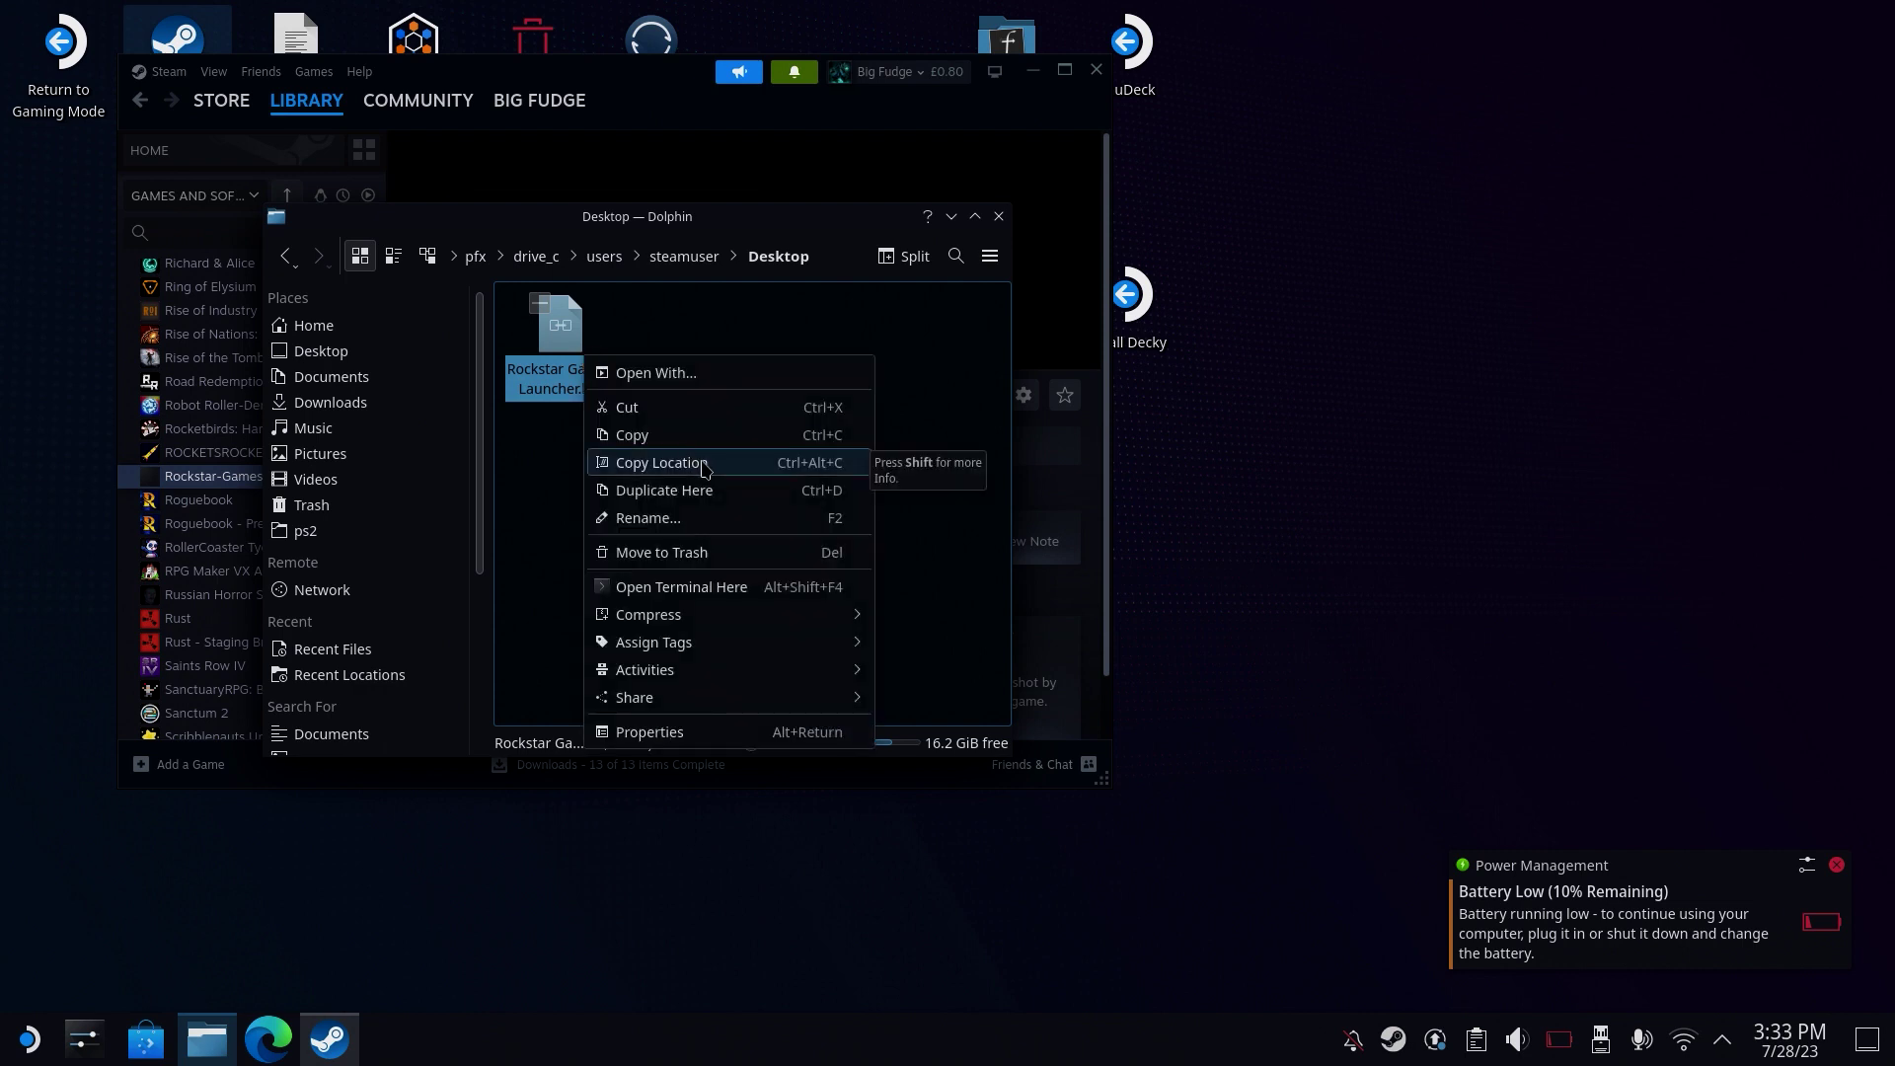
left_click(707, 466)
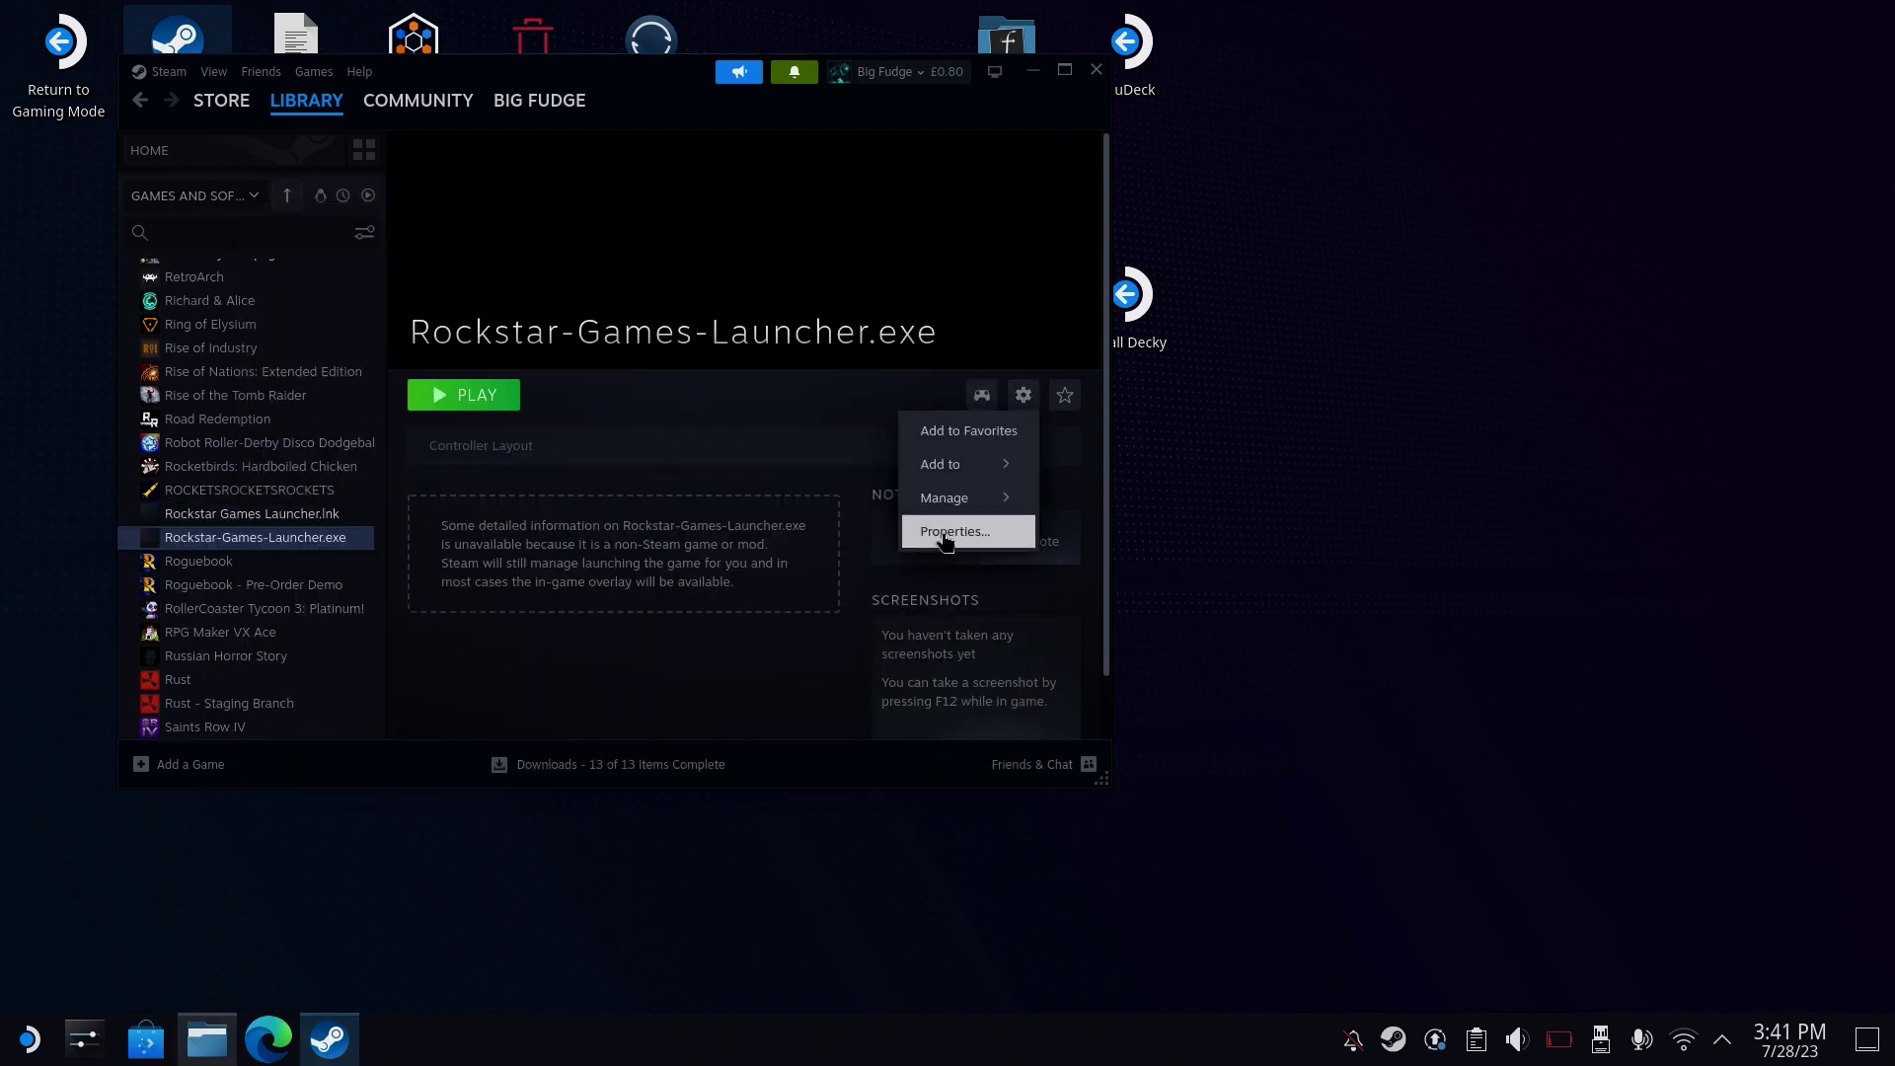
In Steam, open the Rockstar-Games-Launcher.exe properties and enclose the target path in double quotes, with the closing quote replacing Launcher.exe.
left_click(944, 538)
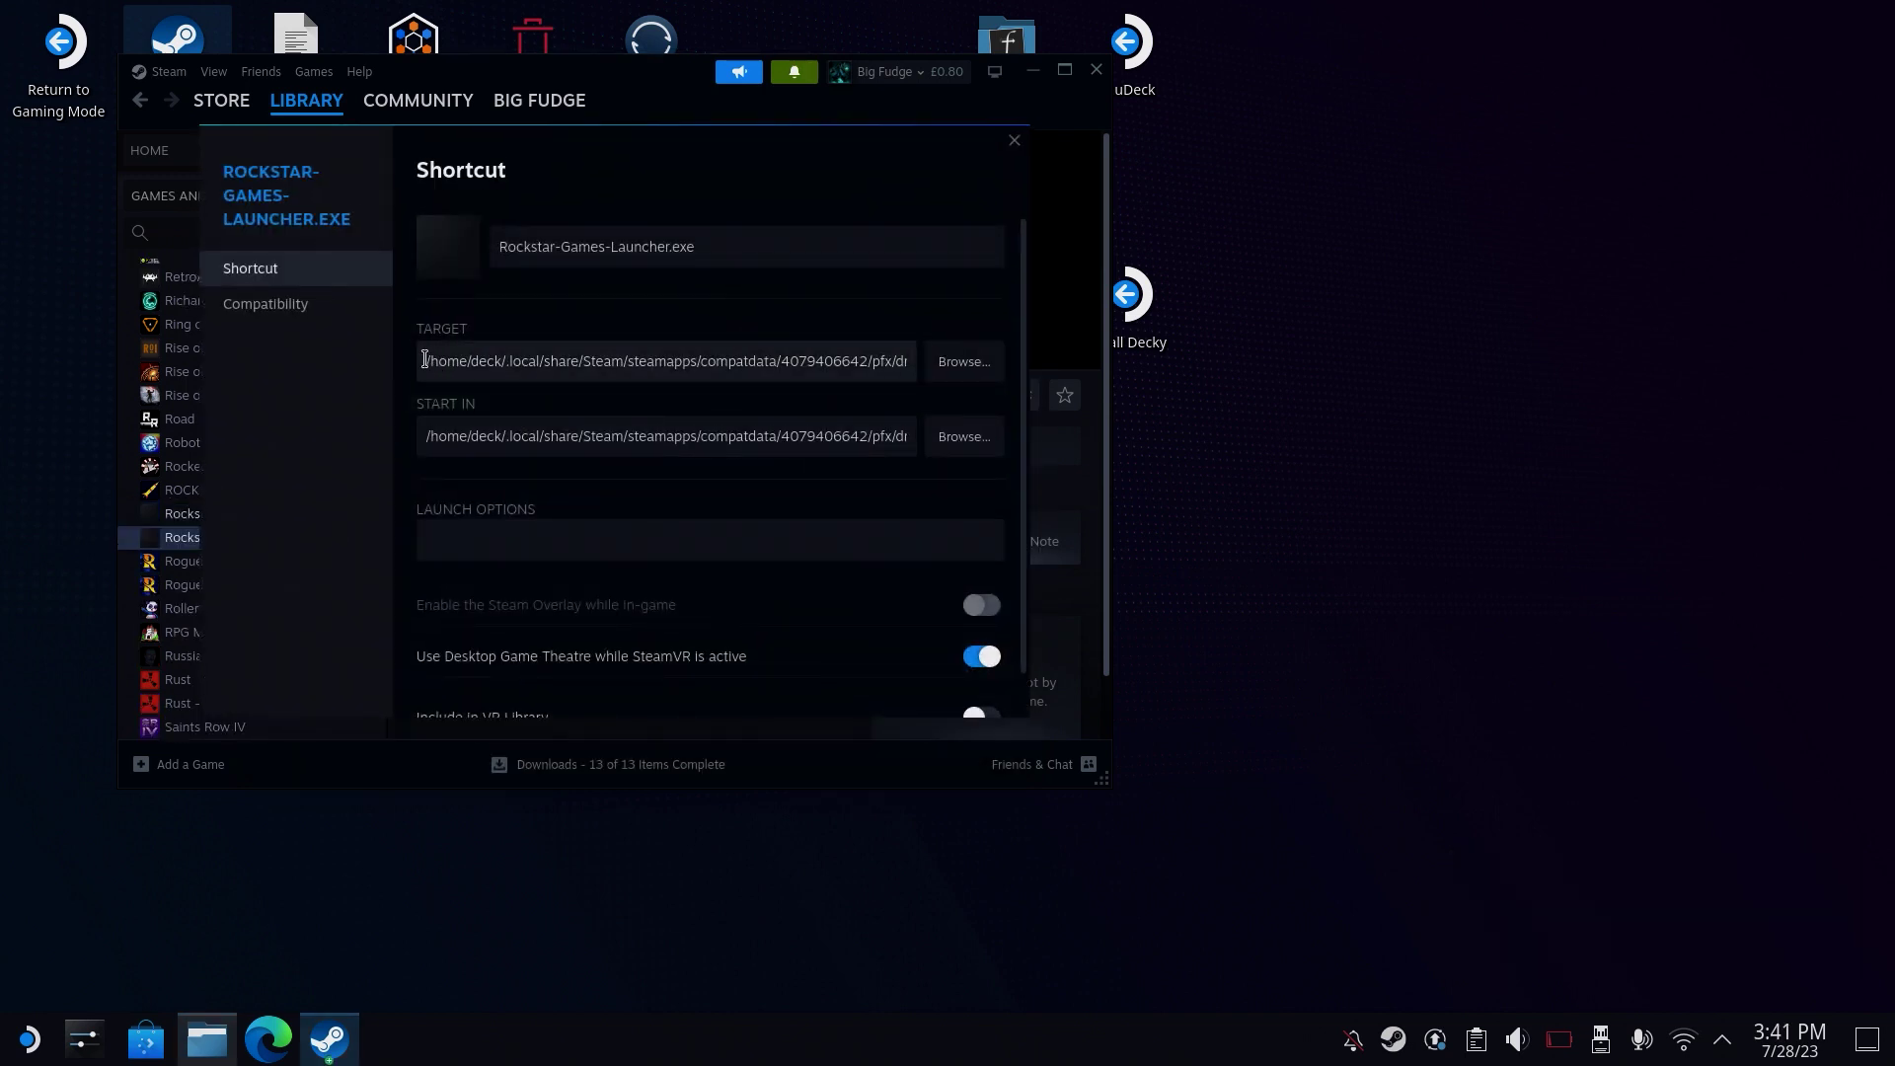
left_click(424, 359)
type("\"")
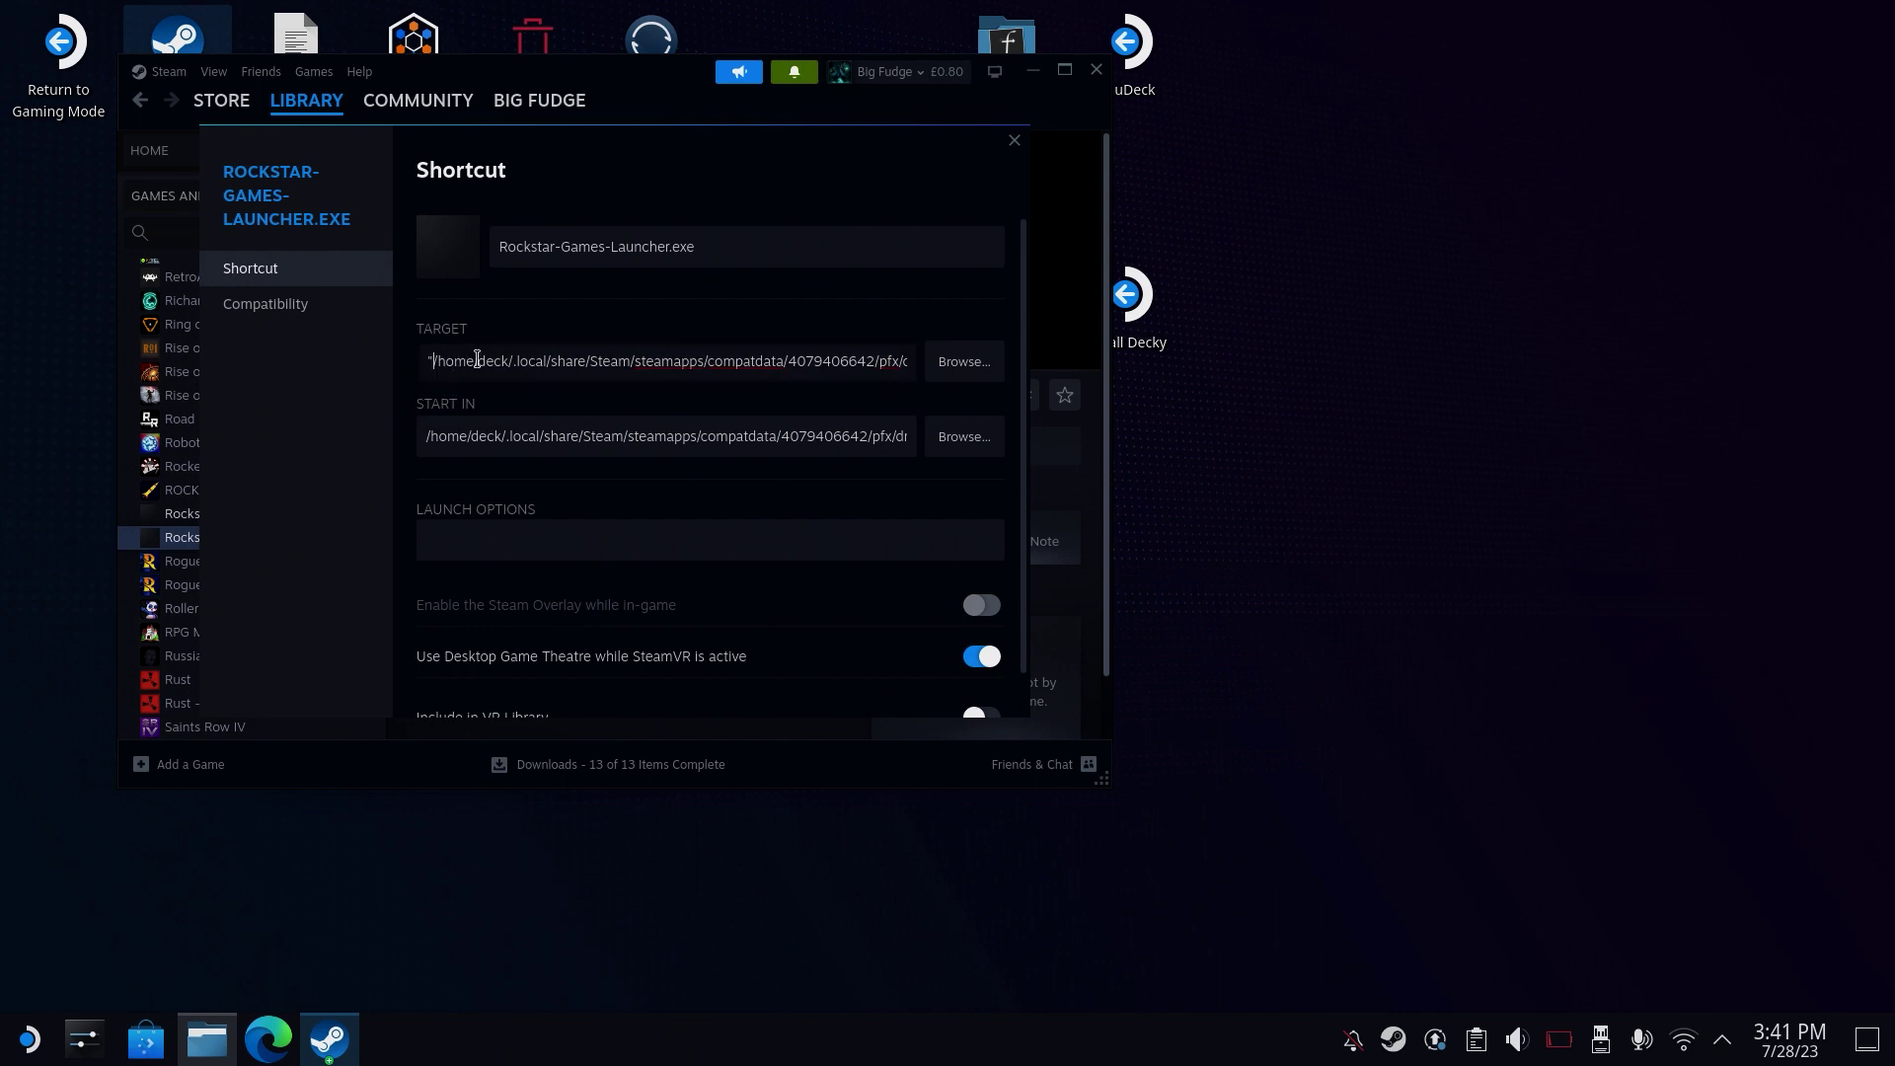
left_click_drag(542, 356, 1013, 380)
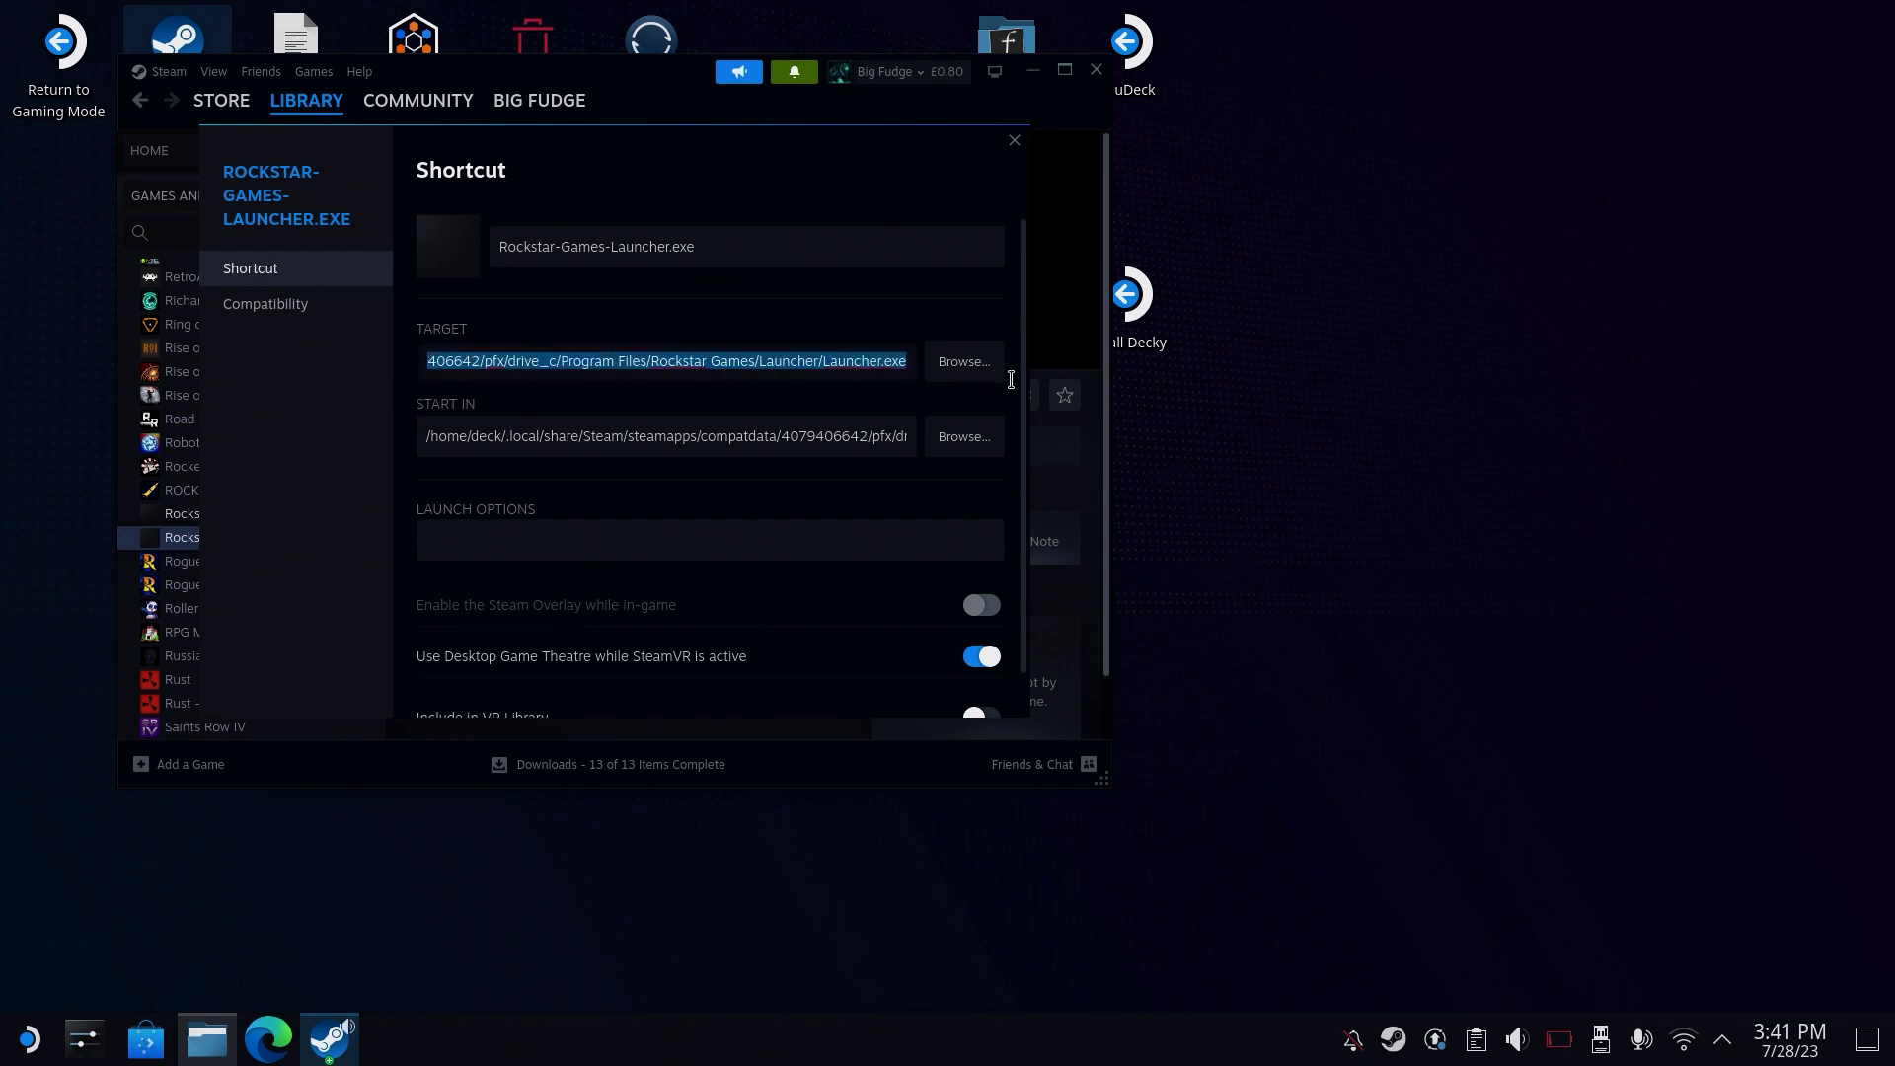
left_click(907, 362)
right_click(908, 362)
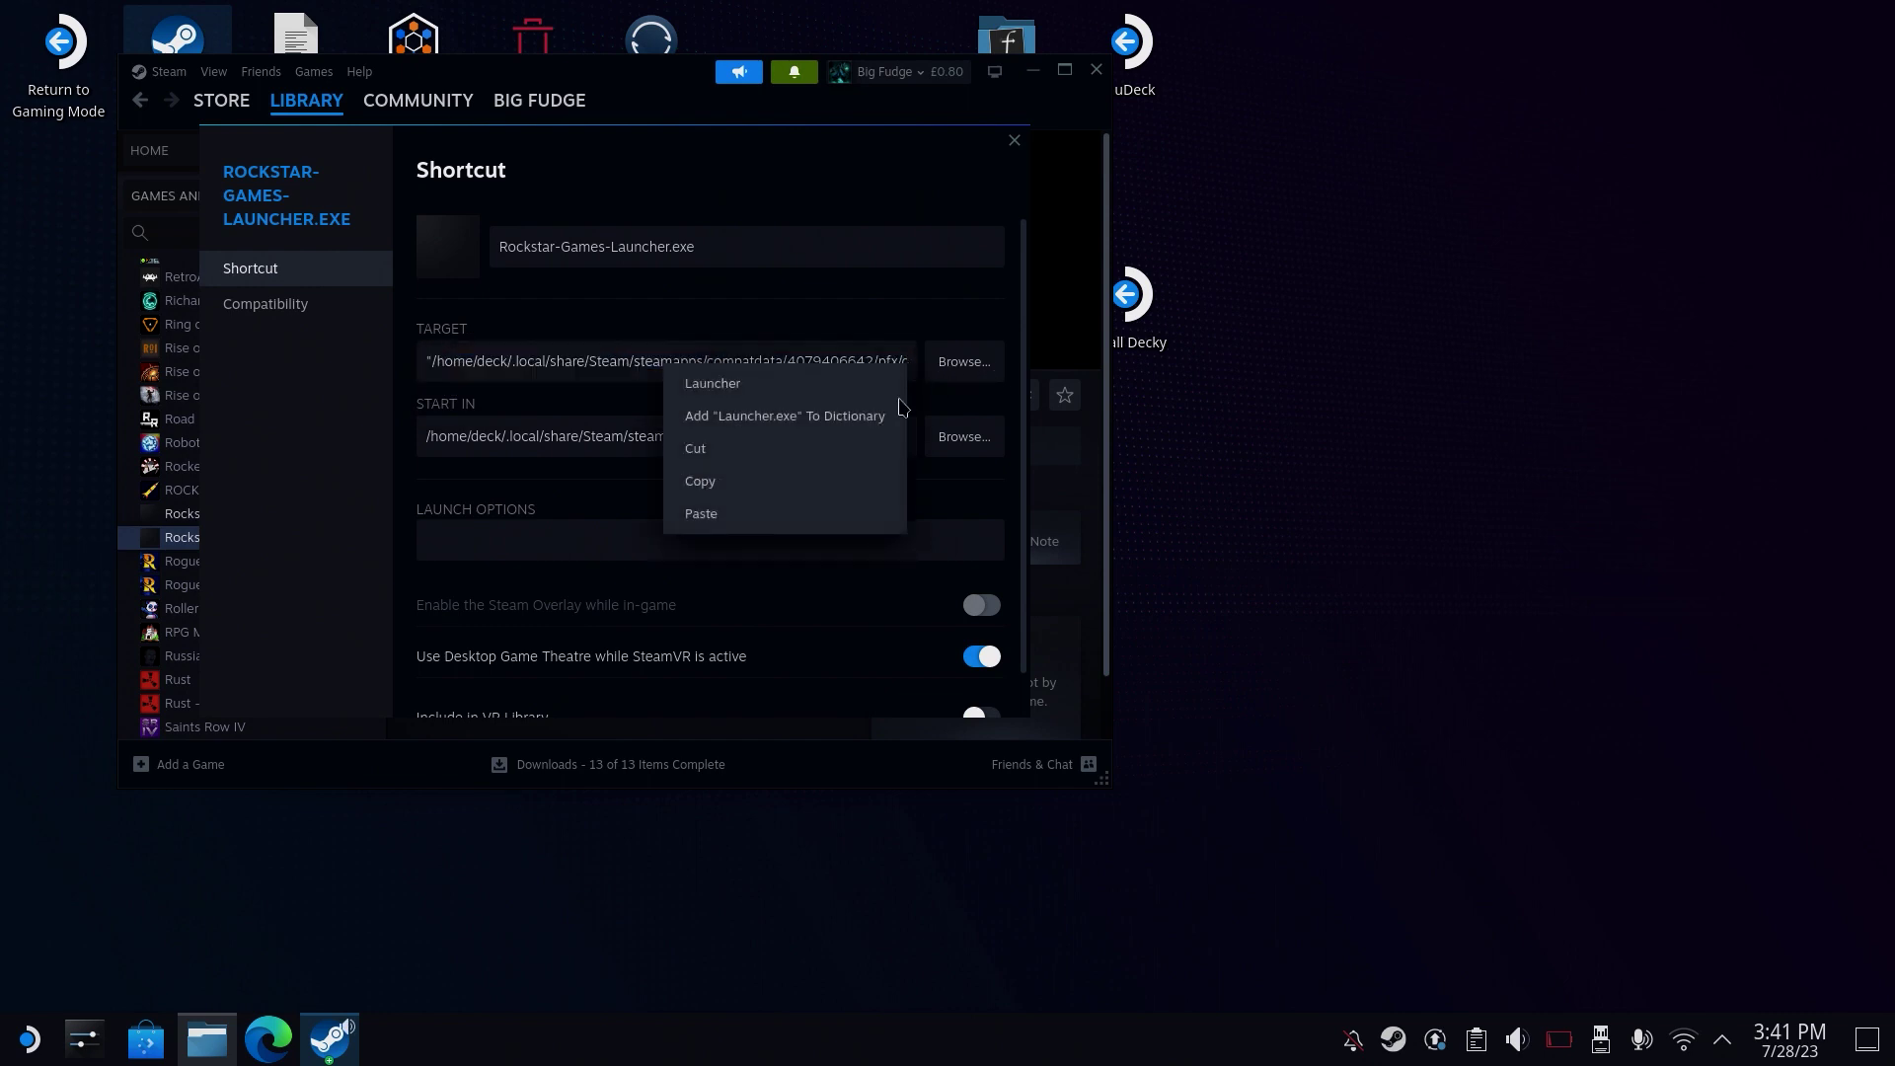
left_click(735, 514)
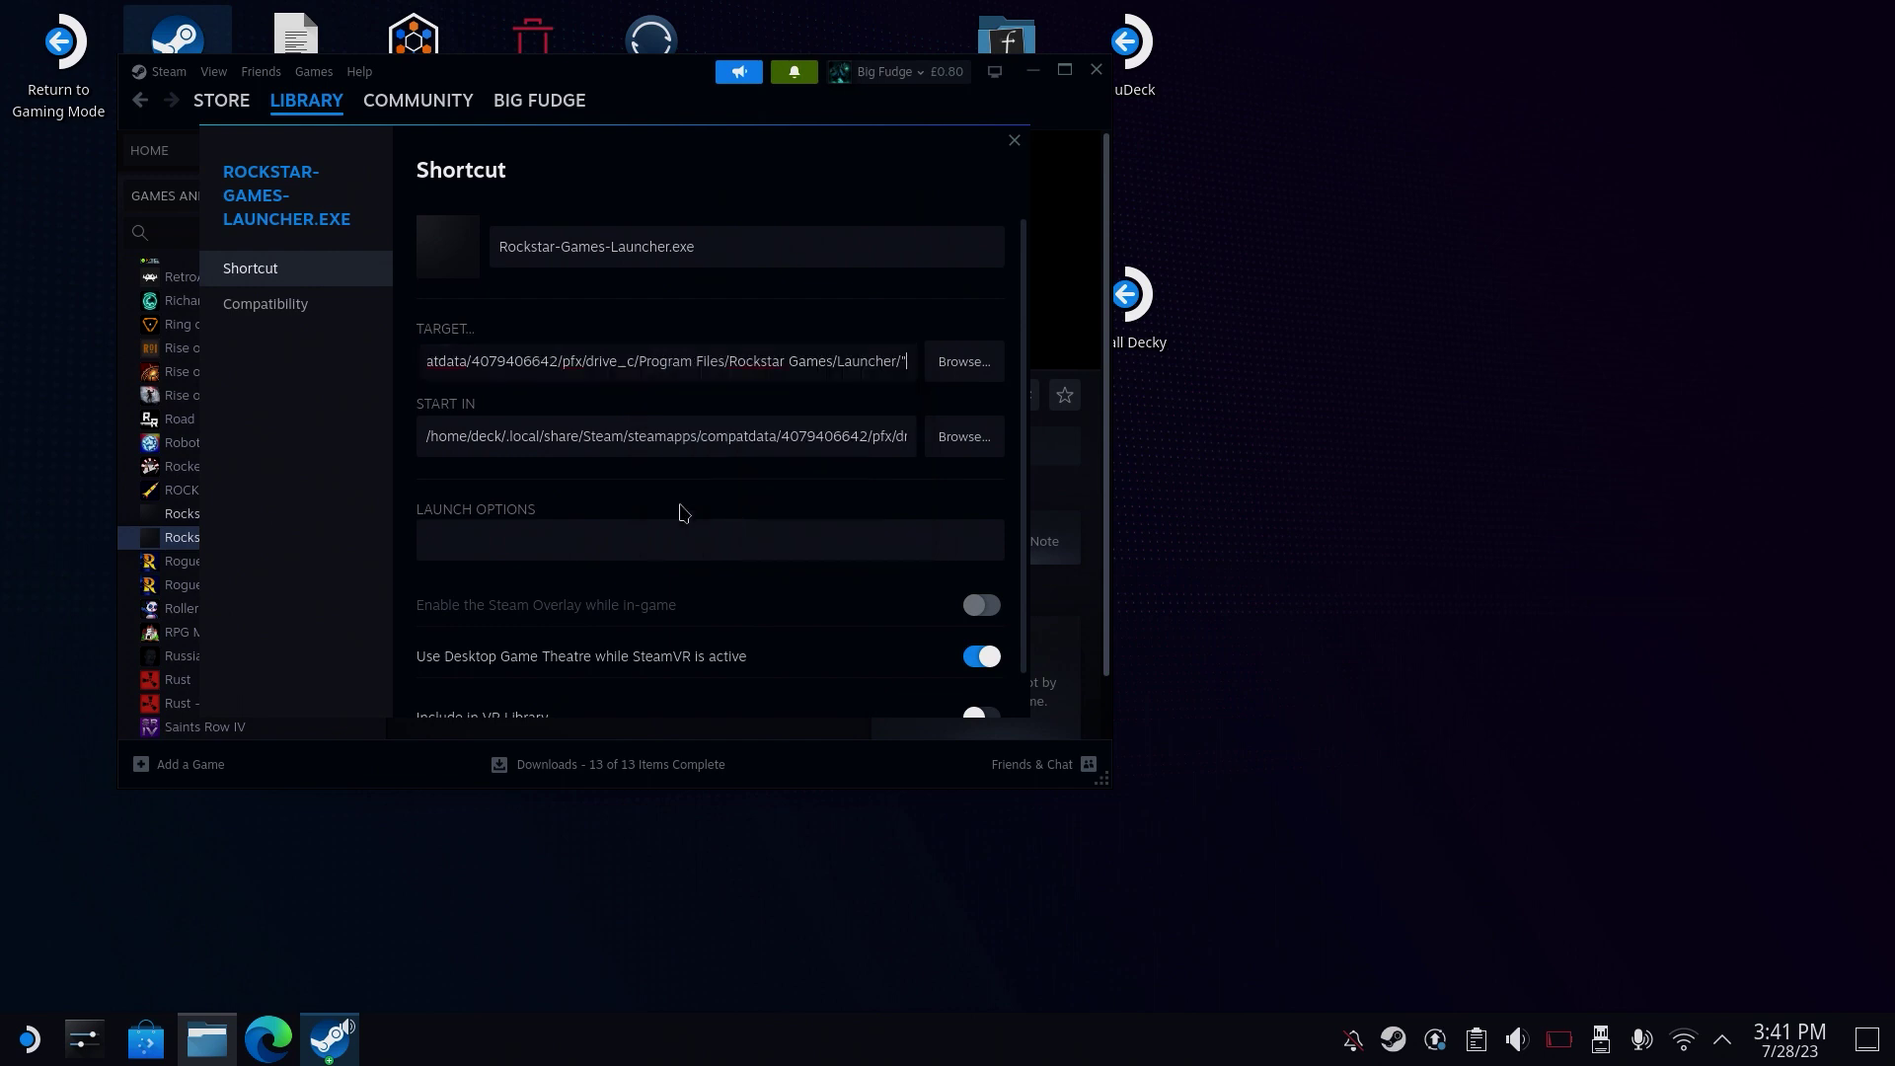
Enclose the Start In path in double quotes and close the shortcut properties.
left_click(423, 435)
right_click(419, 440)
left_click(446, 456)
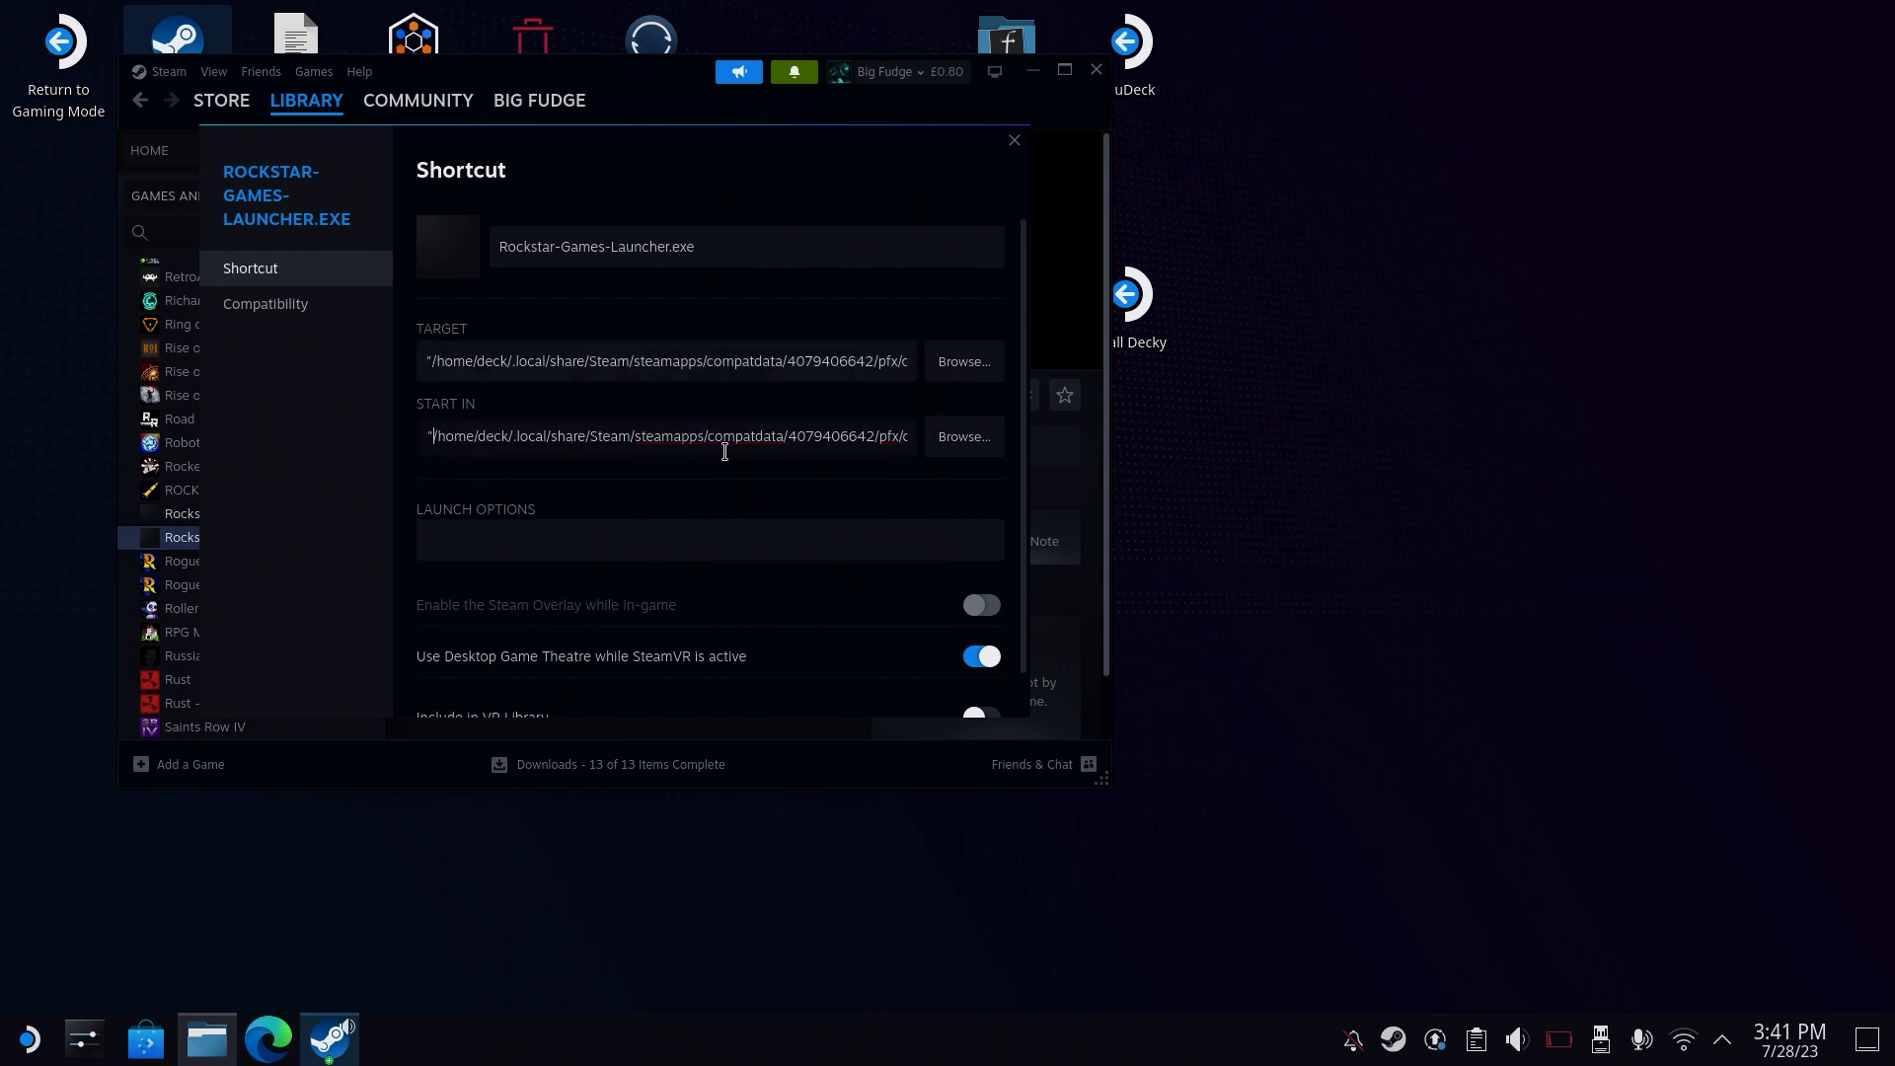
left_click_drag(735, 439, 1165, 447)
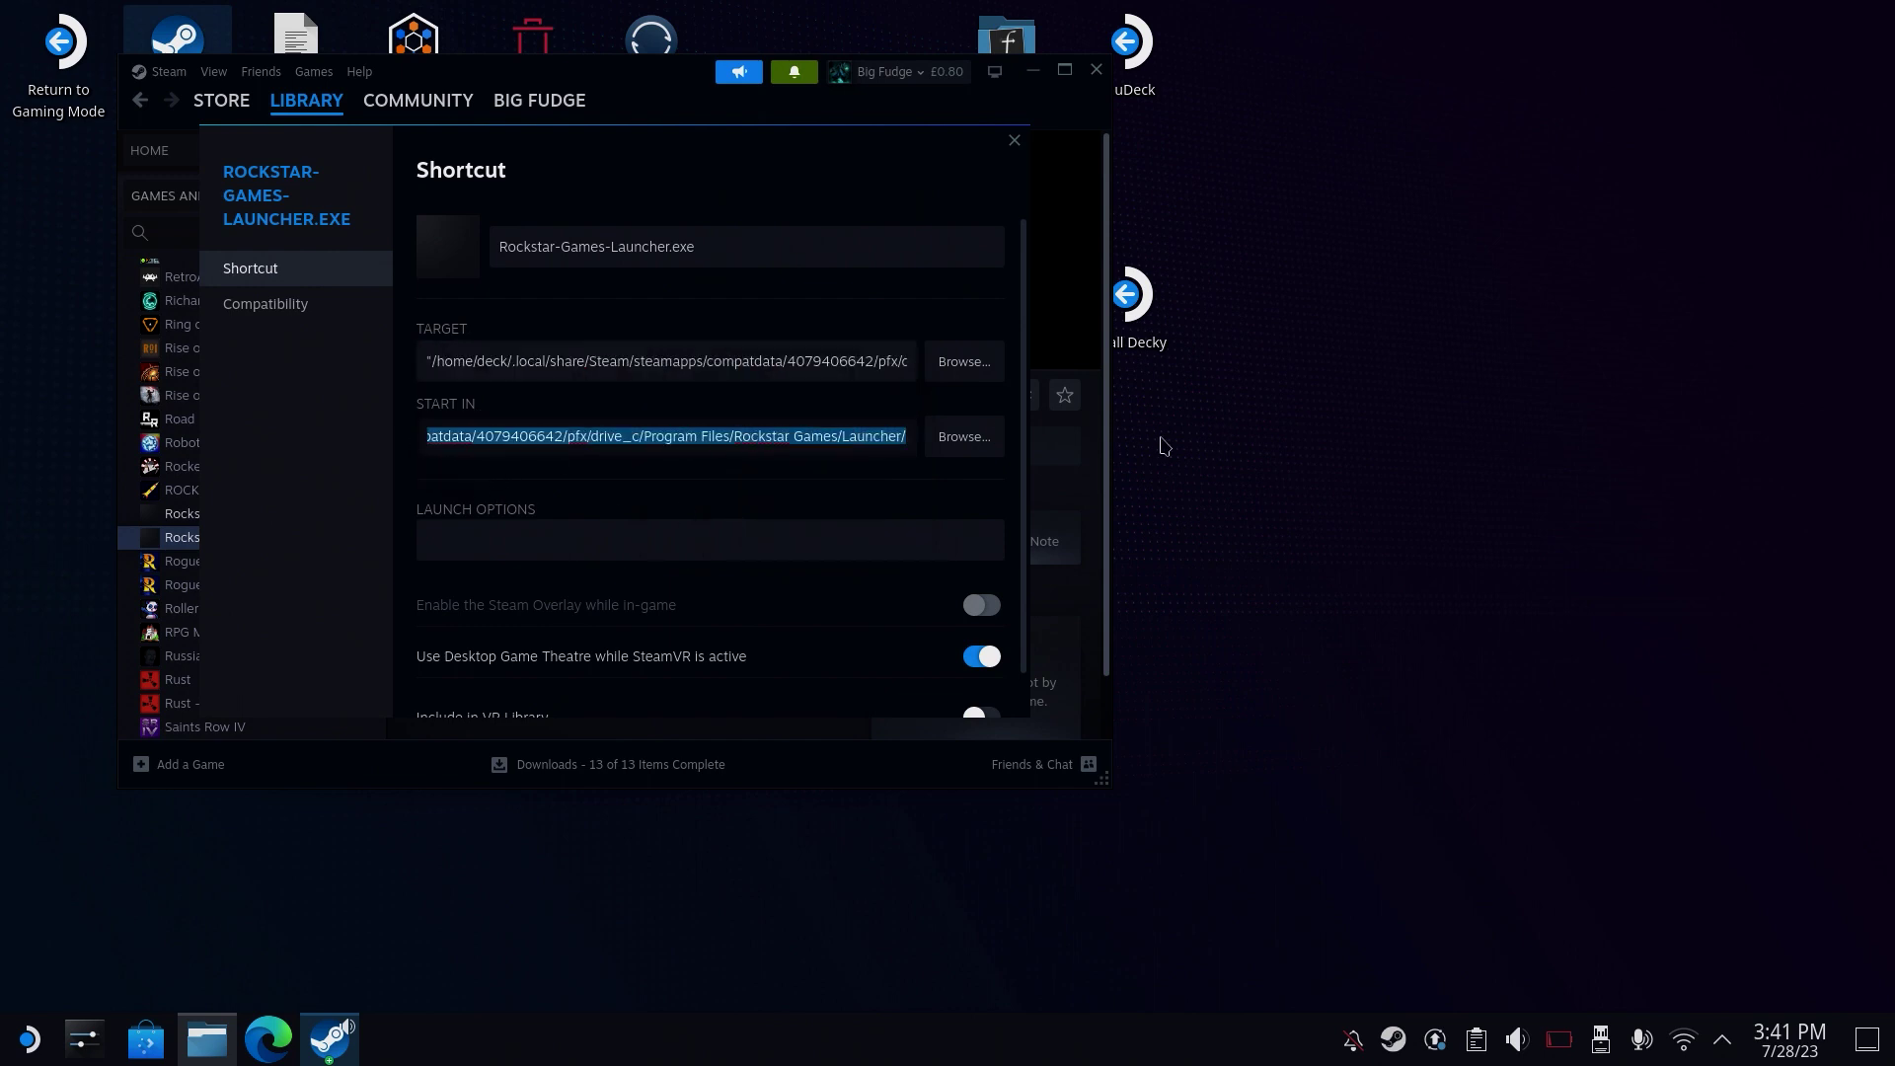
right_click(916, 442)
left_click(942, 456)
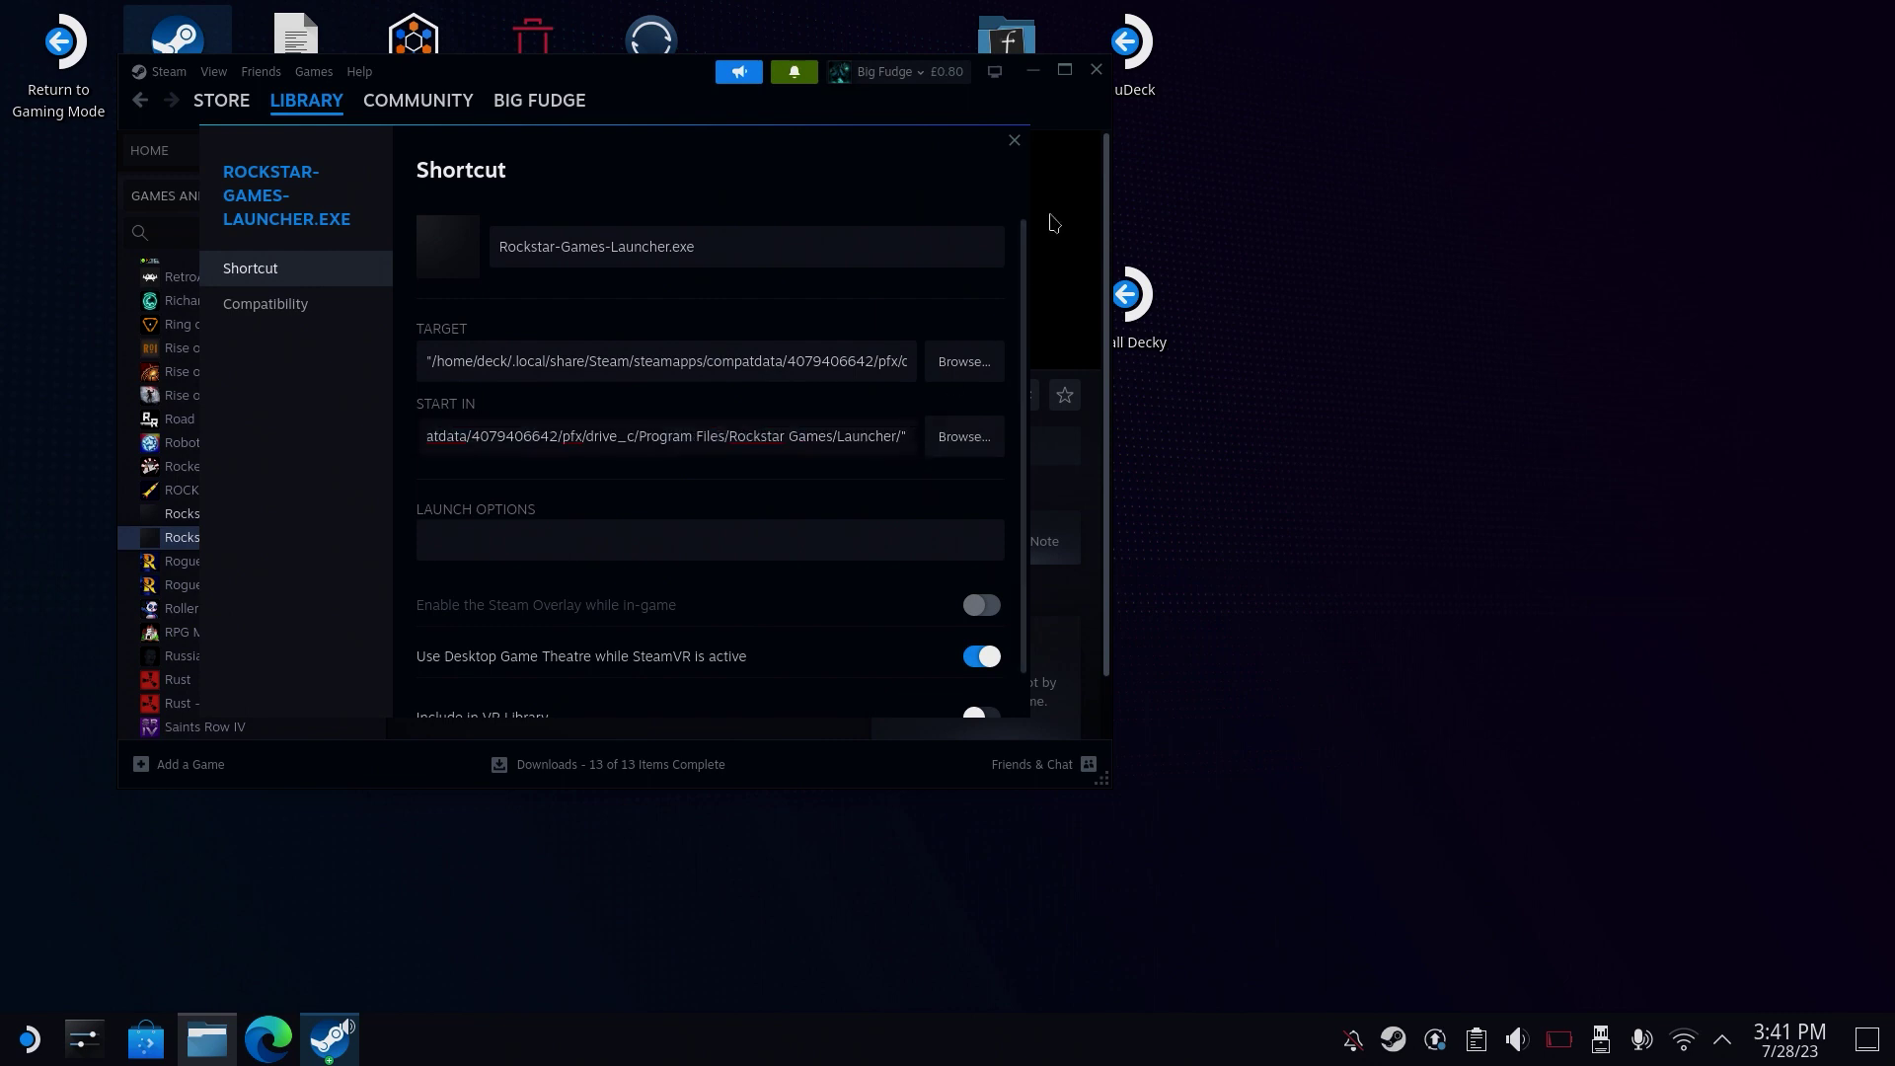
left_click(1013, 140)
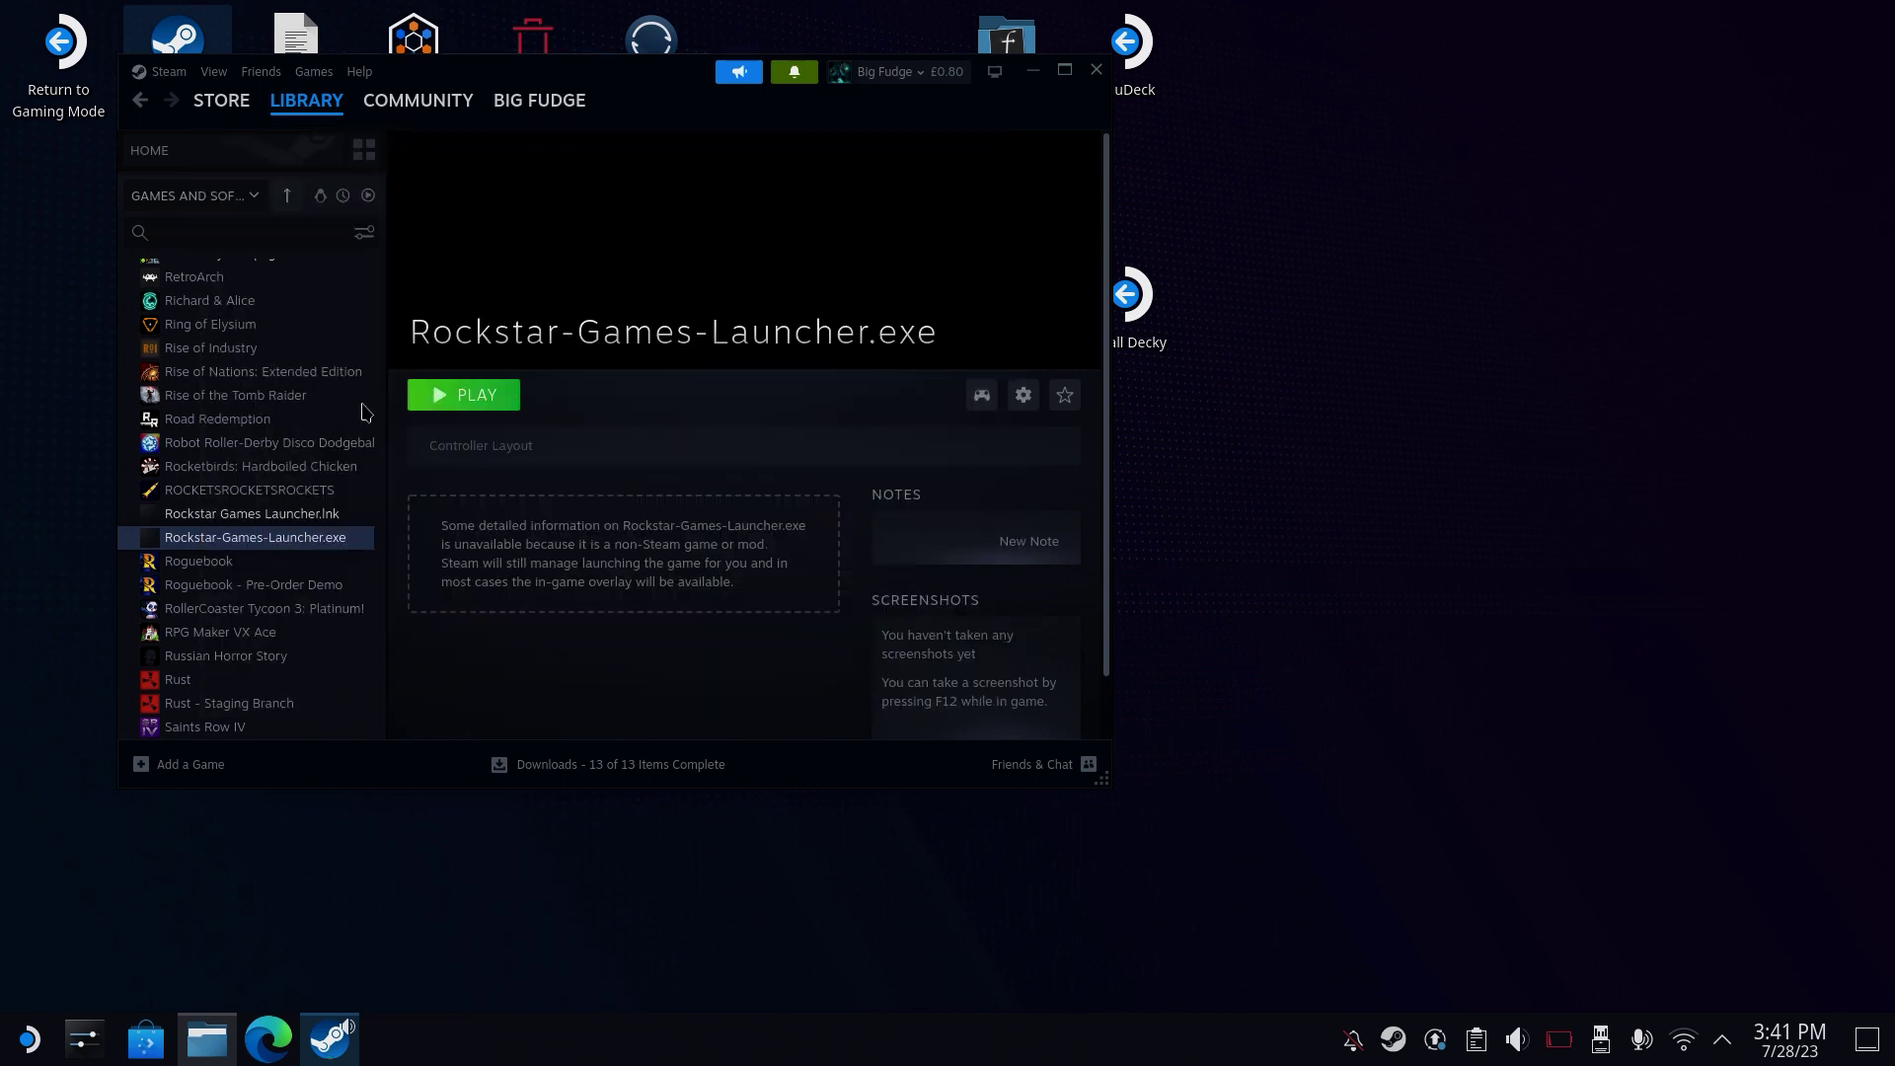
Launch Rockstar-Games-Launcher.exe from the library and decline the scan for previously installed titles.
left_click(493, 396)
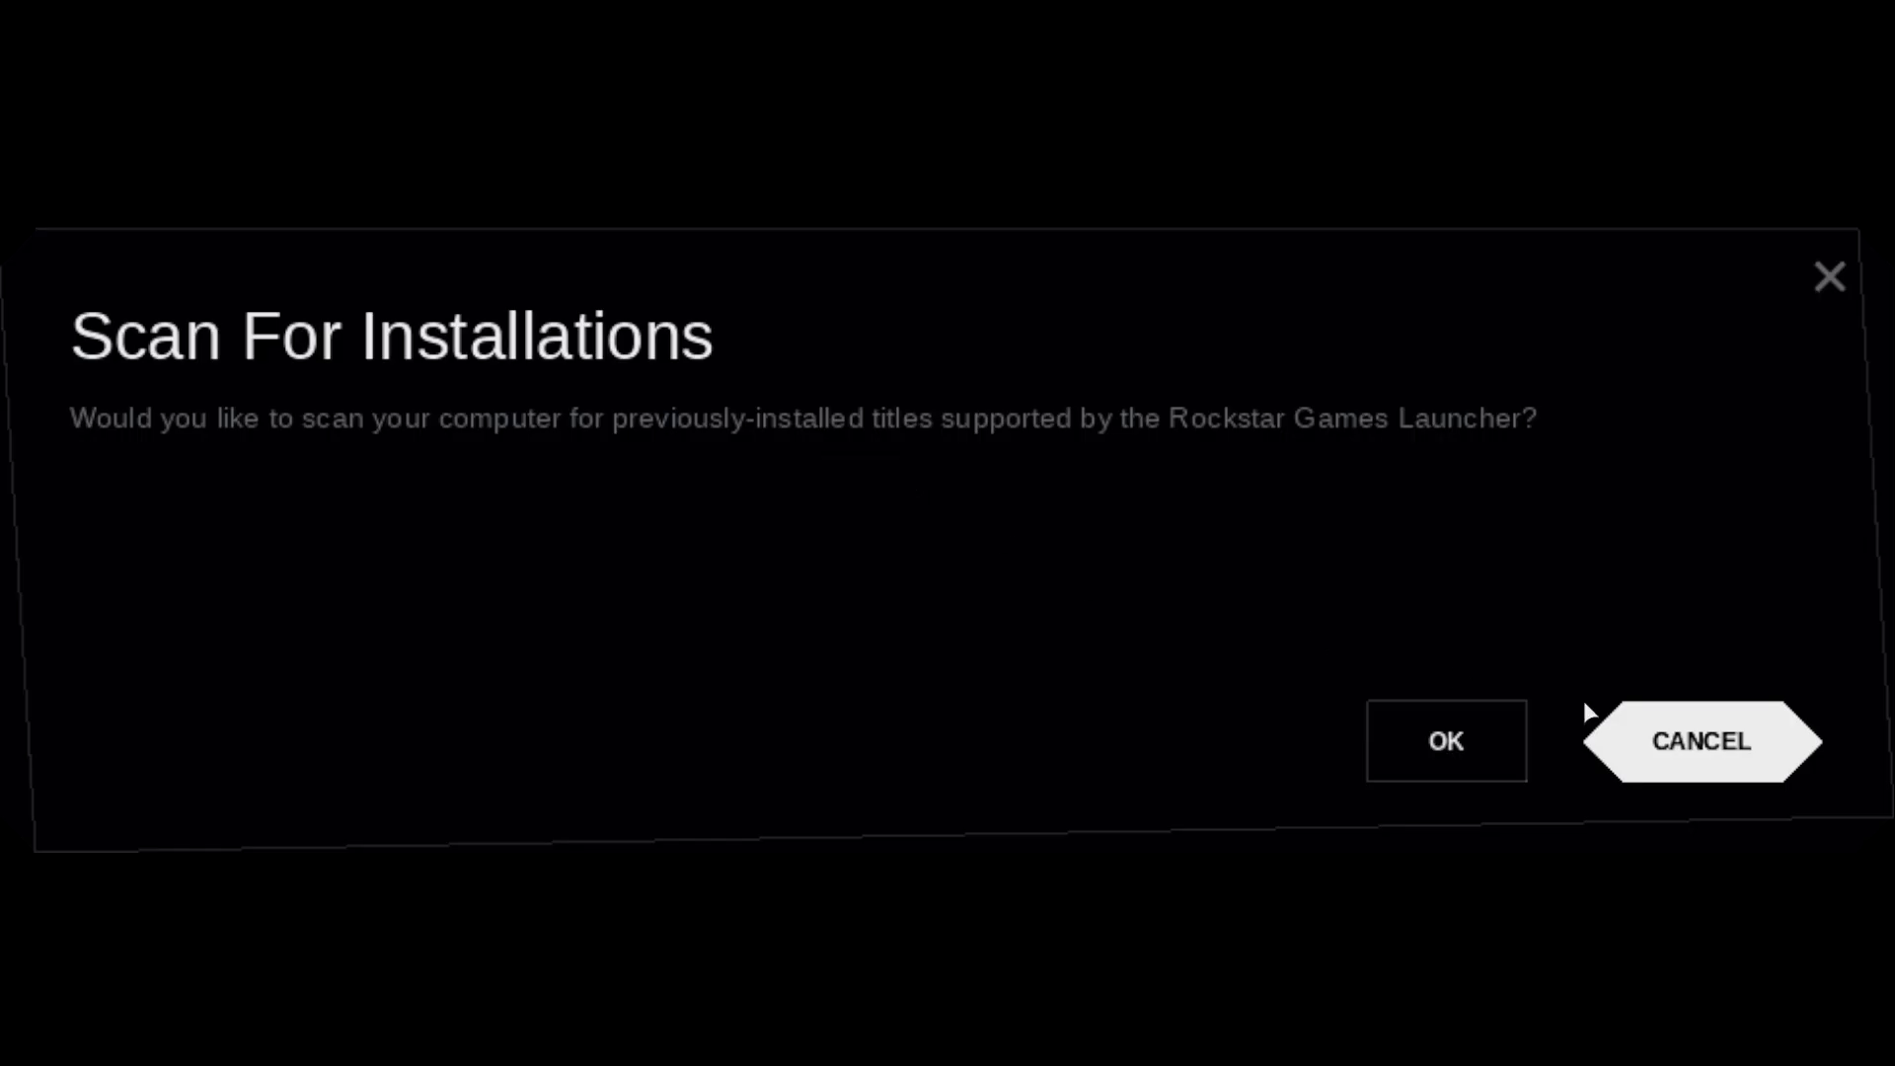
left_click(1700, 742)
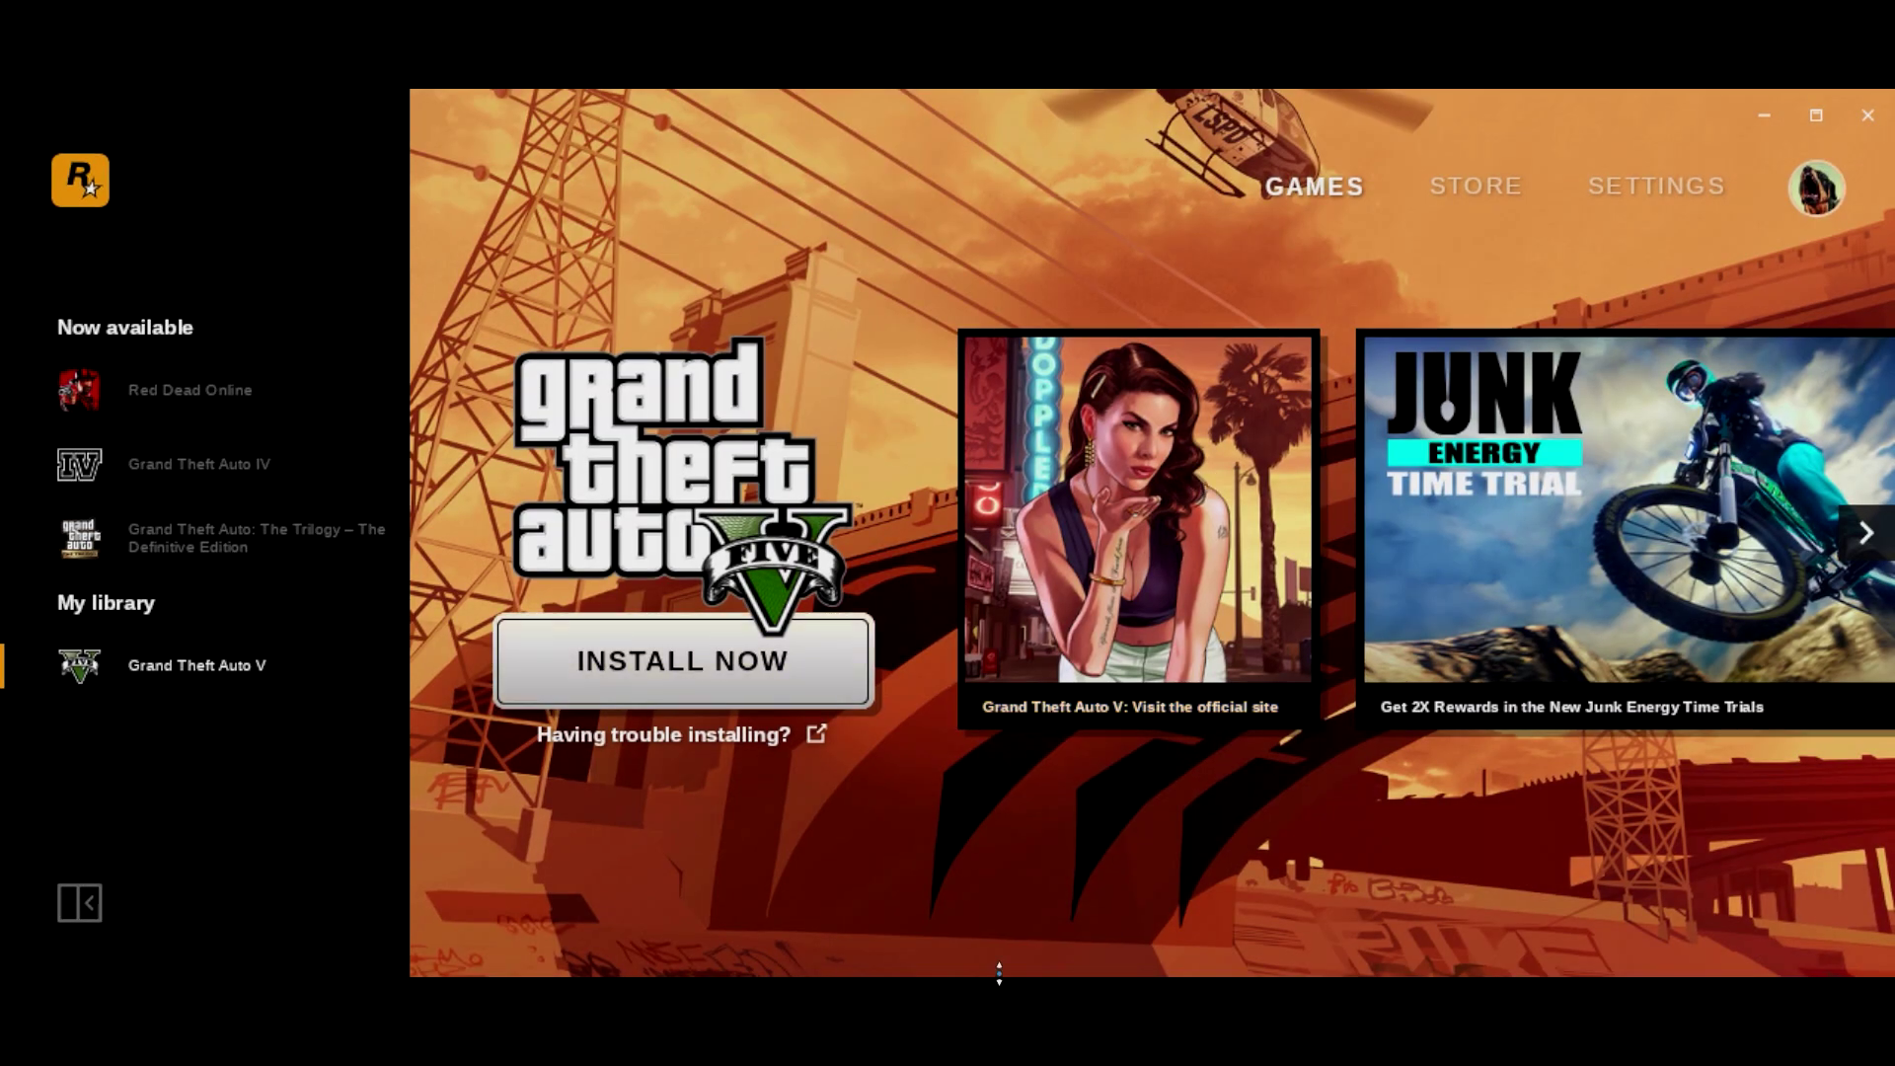